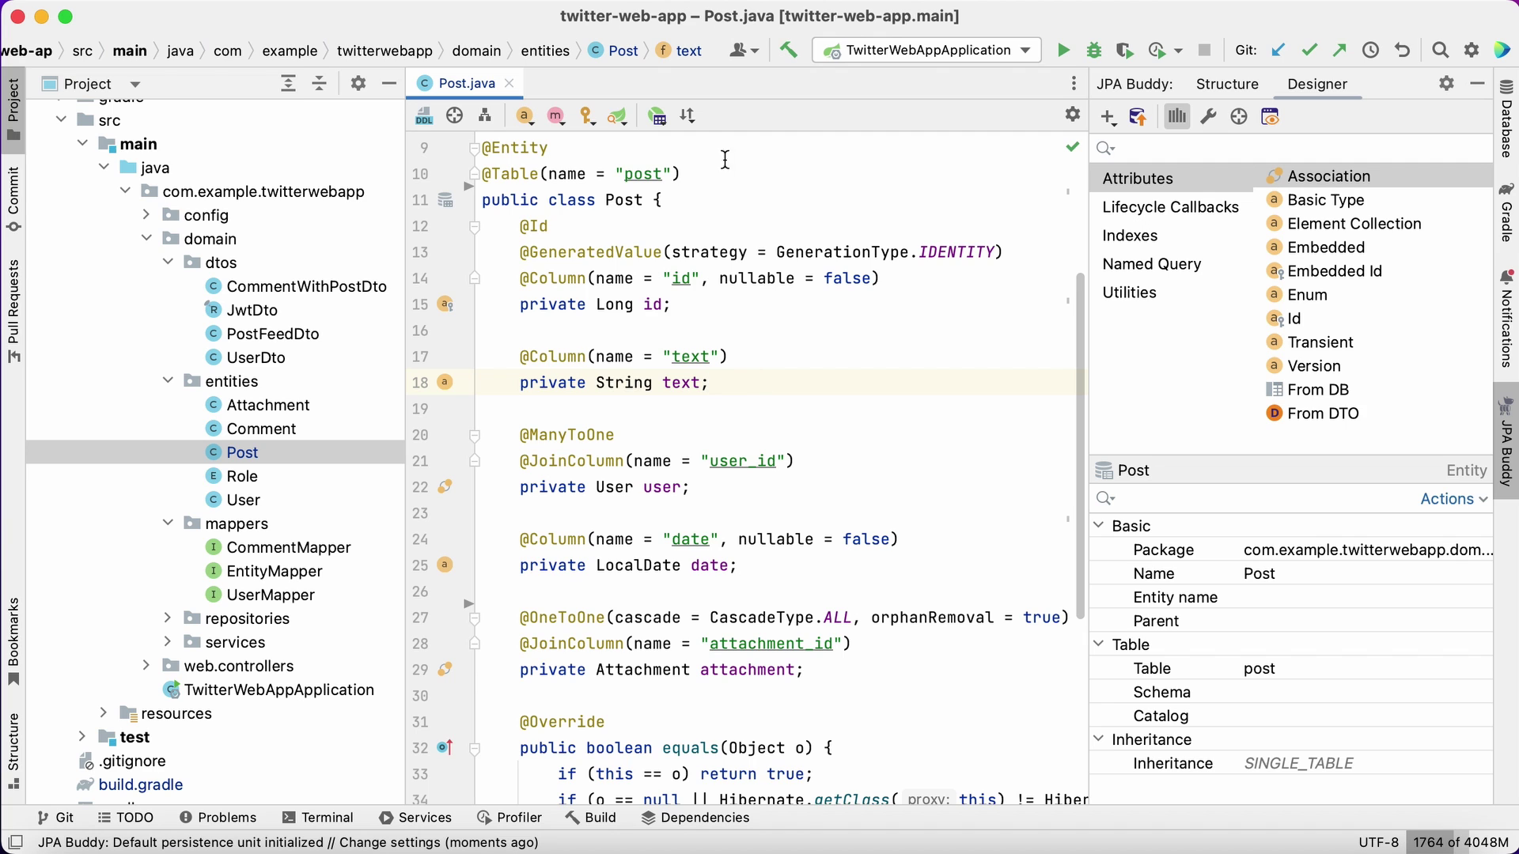
Open the New DTO dialog with package com.example.twitterwebapp.domain.dtos
click(688, 115)
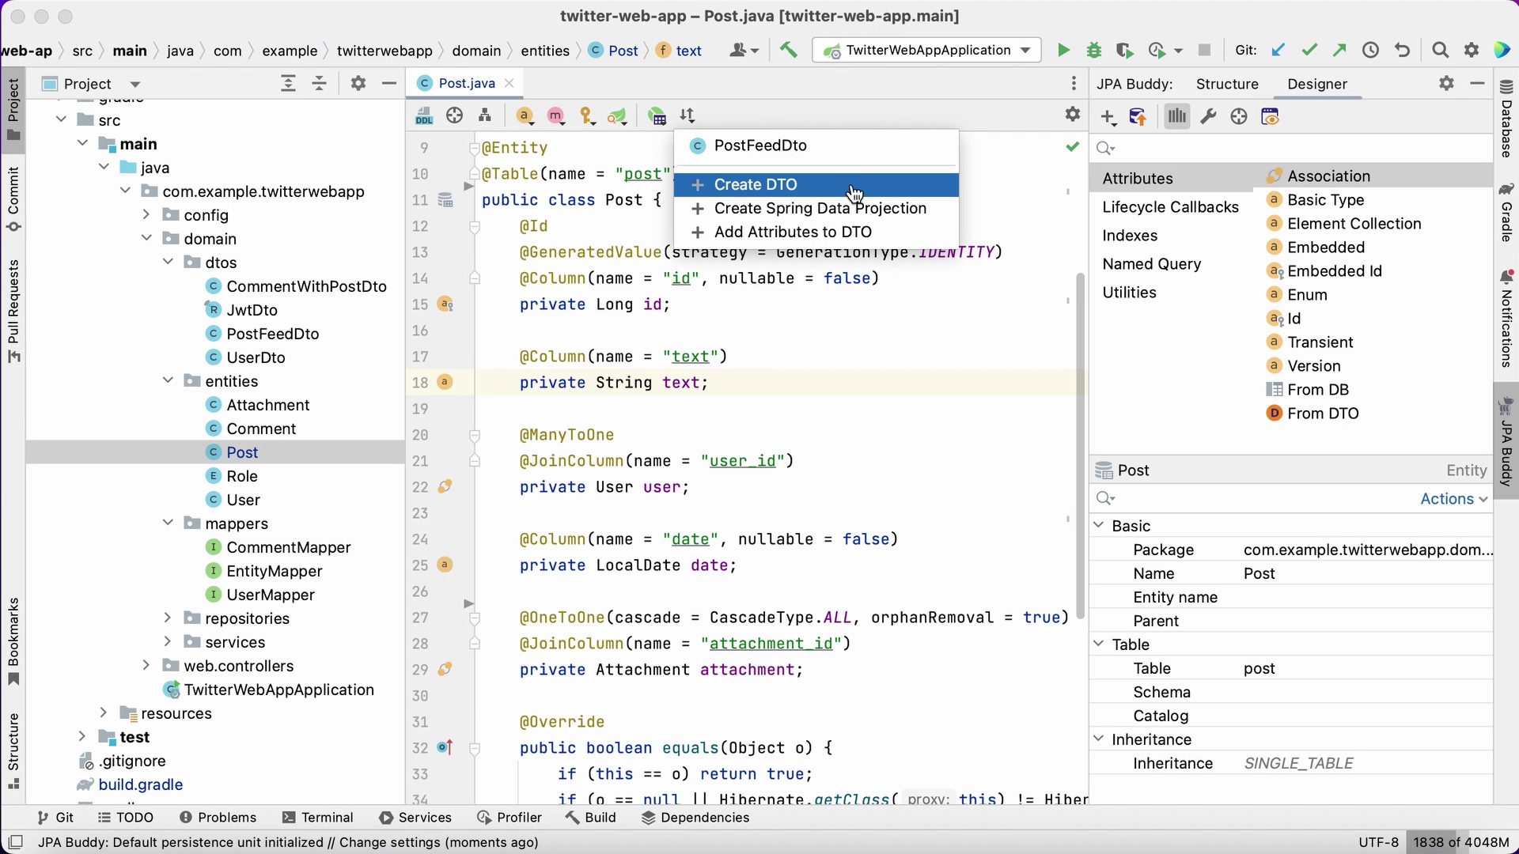
click(348, 265)
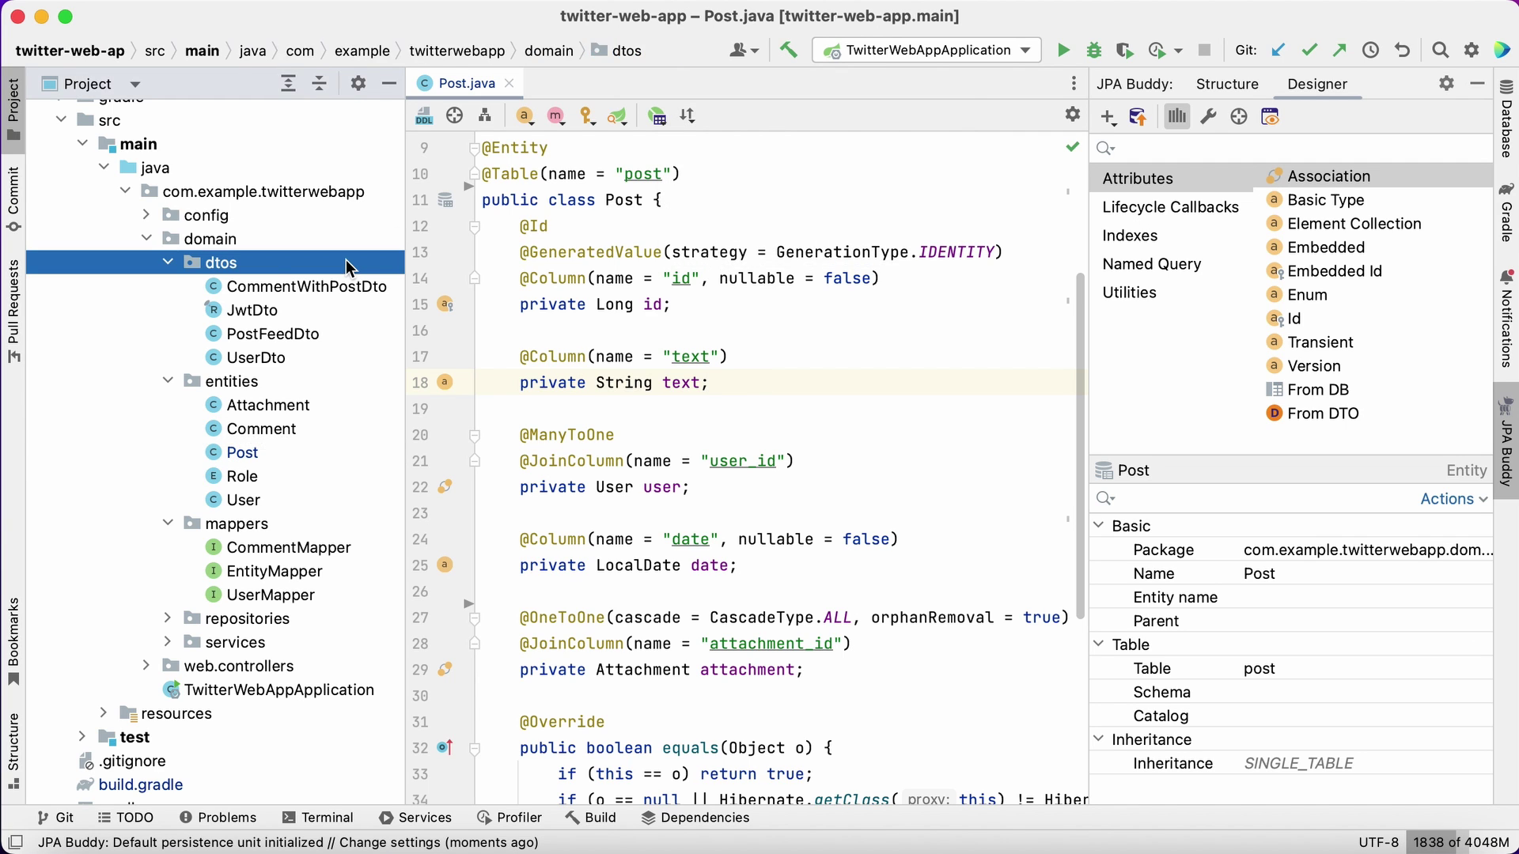
key(super+n)
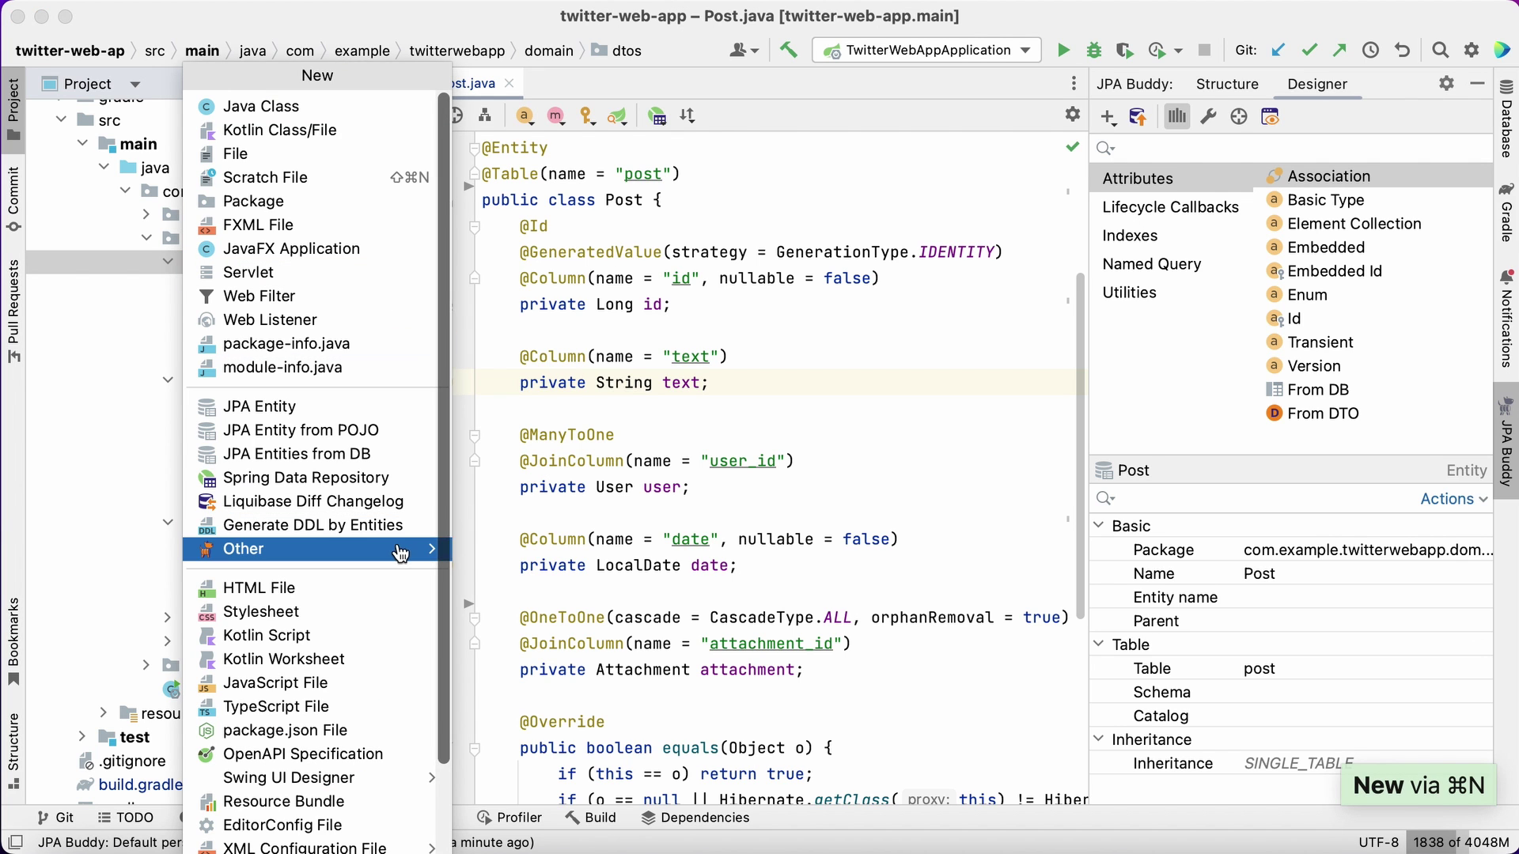
mouse_move(314, 548)
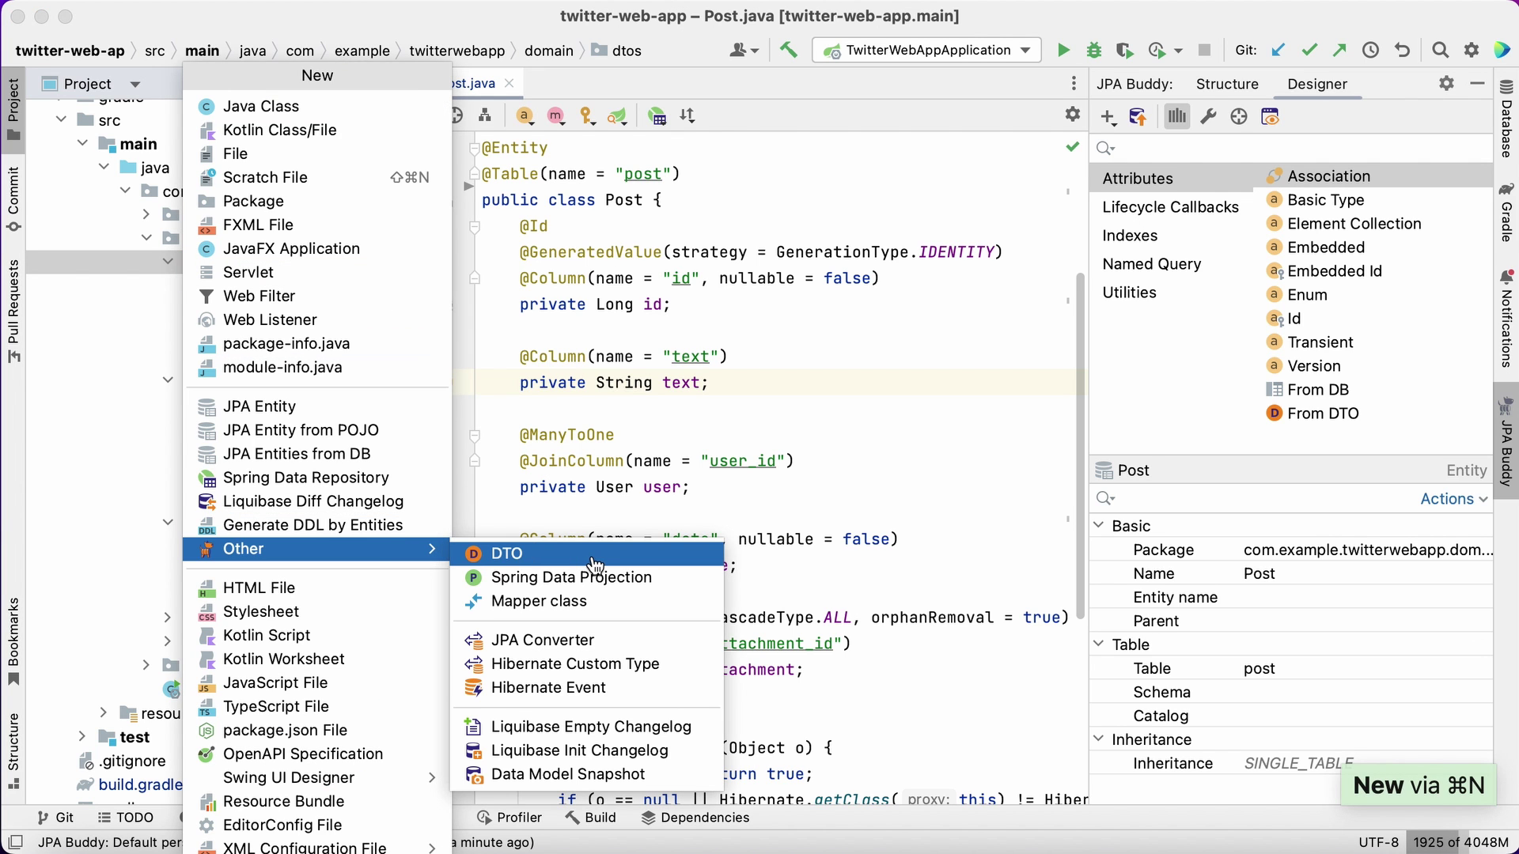
click(745, 480)
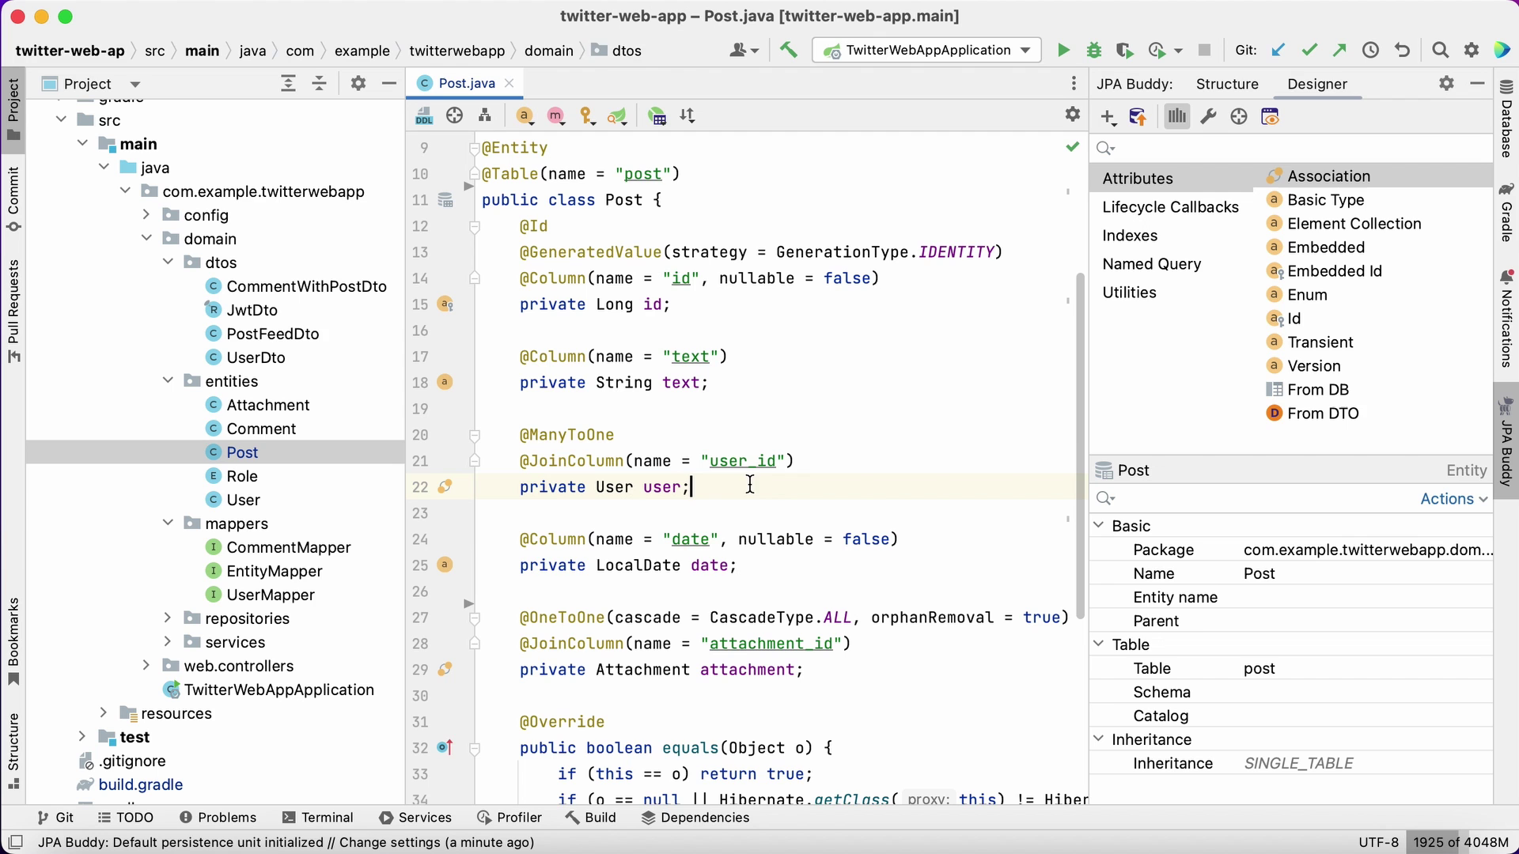
click(1104, 120)
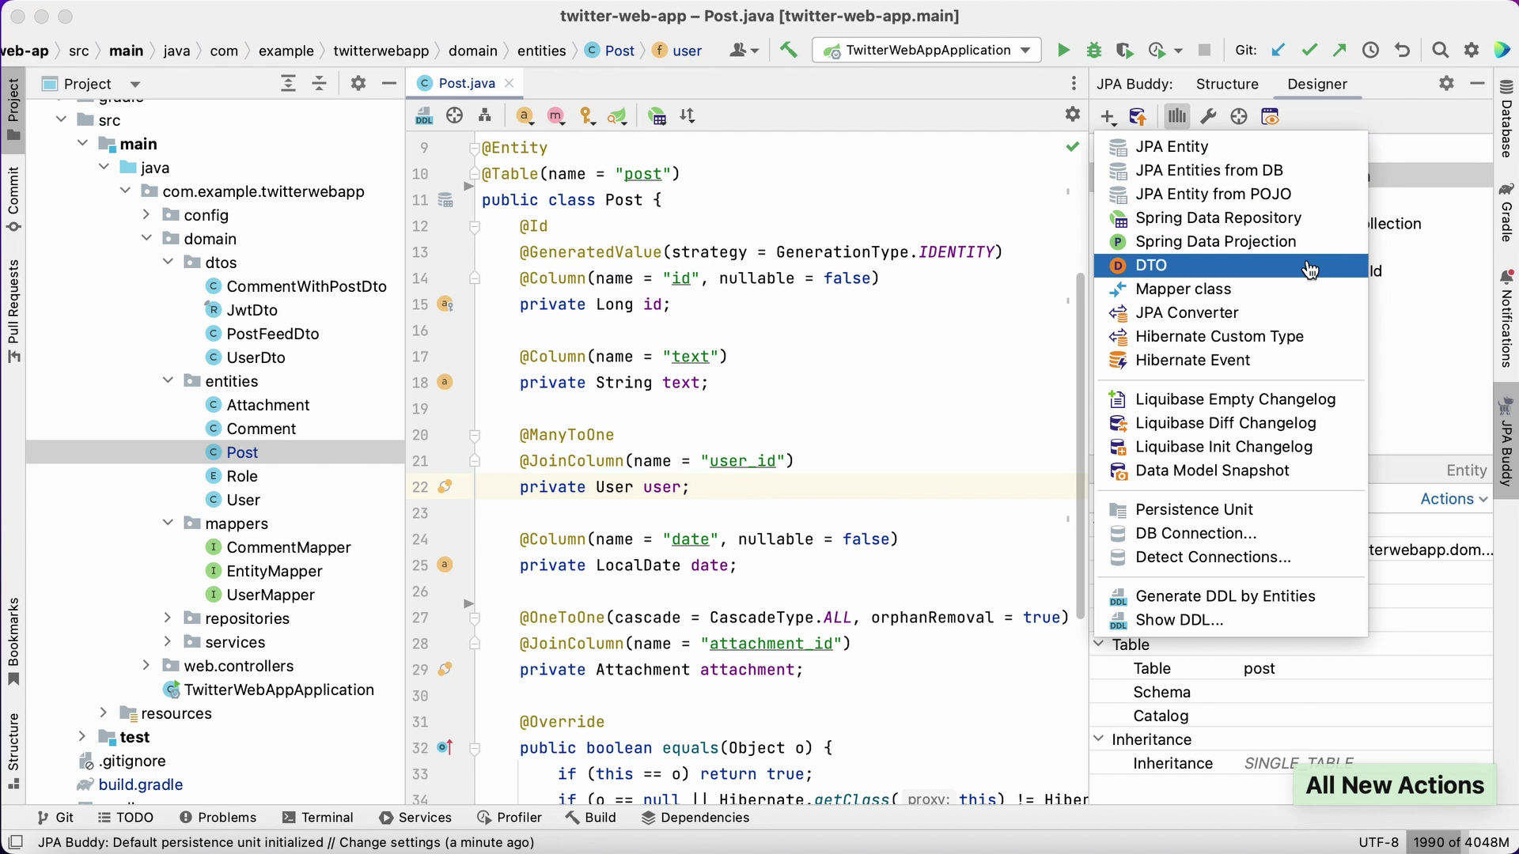
click(1309, 271)
click(1096, 108)
text(.domain.dtos)
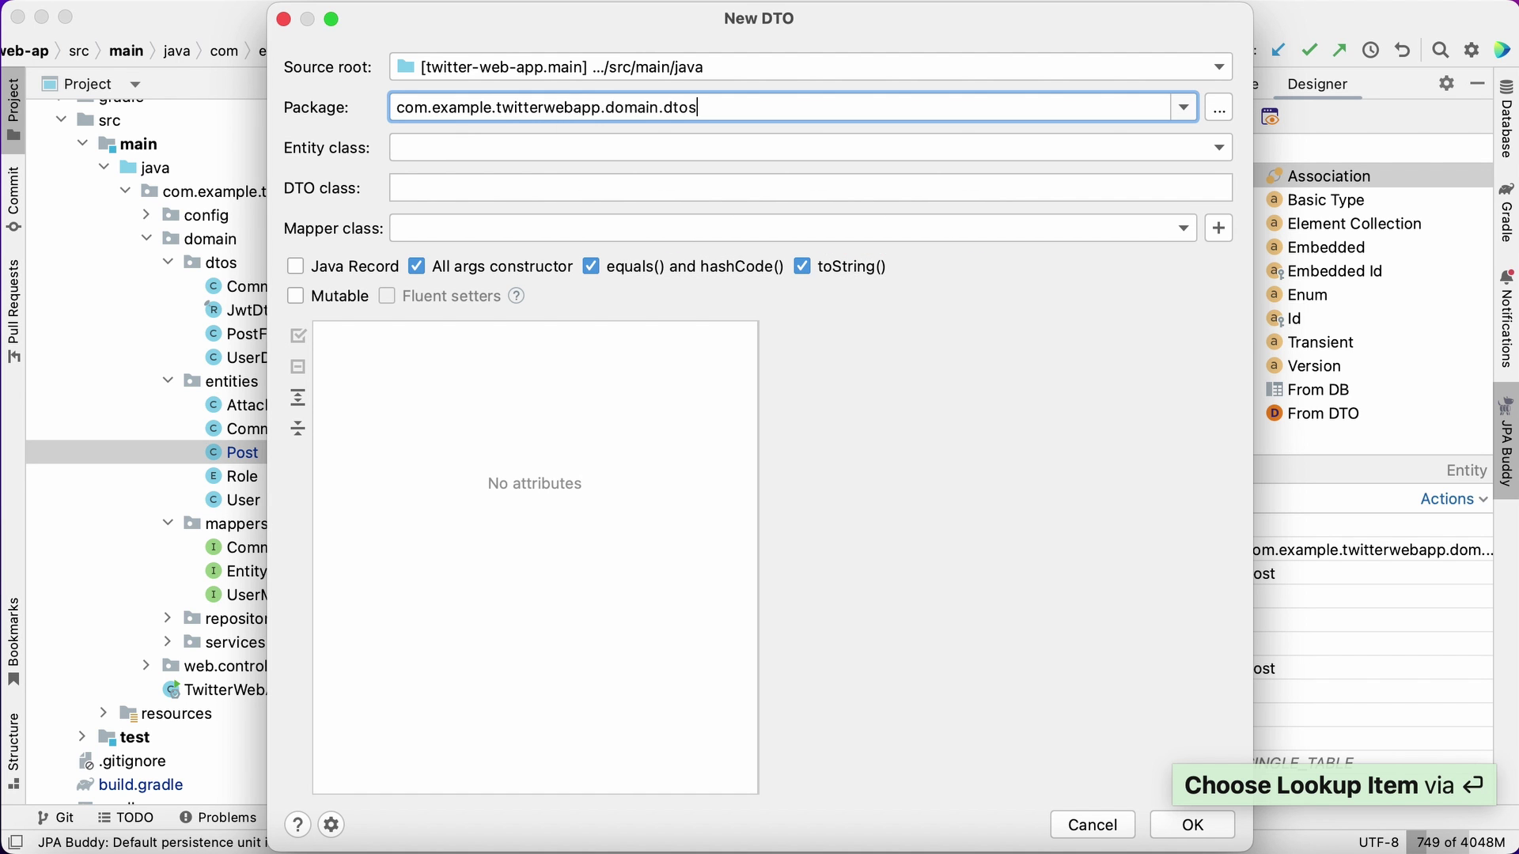
Base PostDto on the Post entity, mutable with fluent setters, as a regular class rather than a record
click(1216, 148)
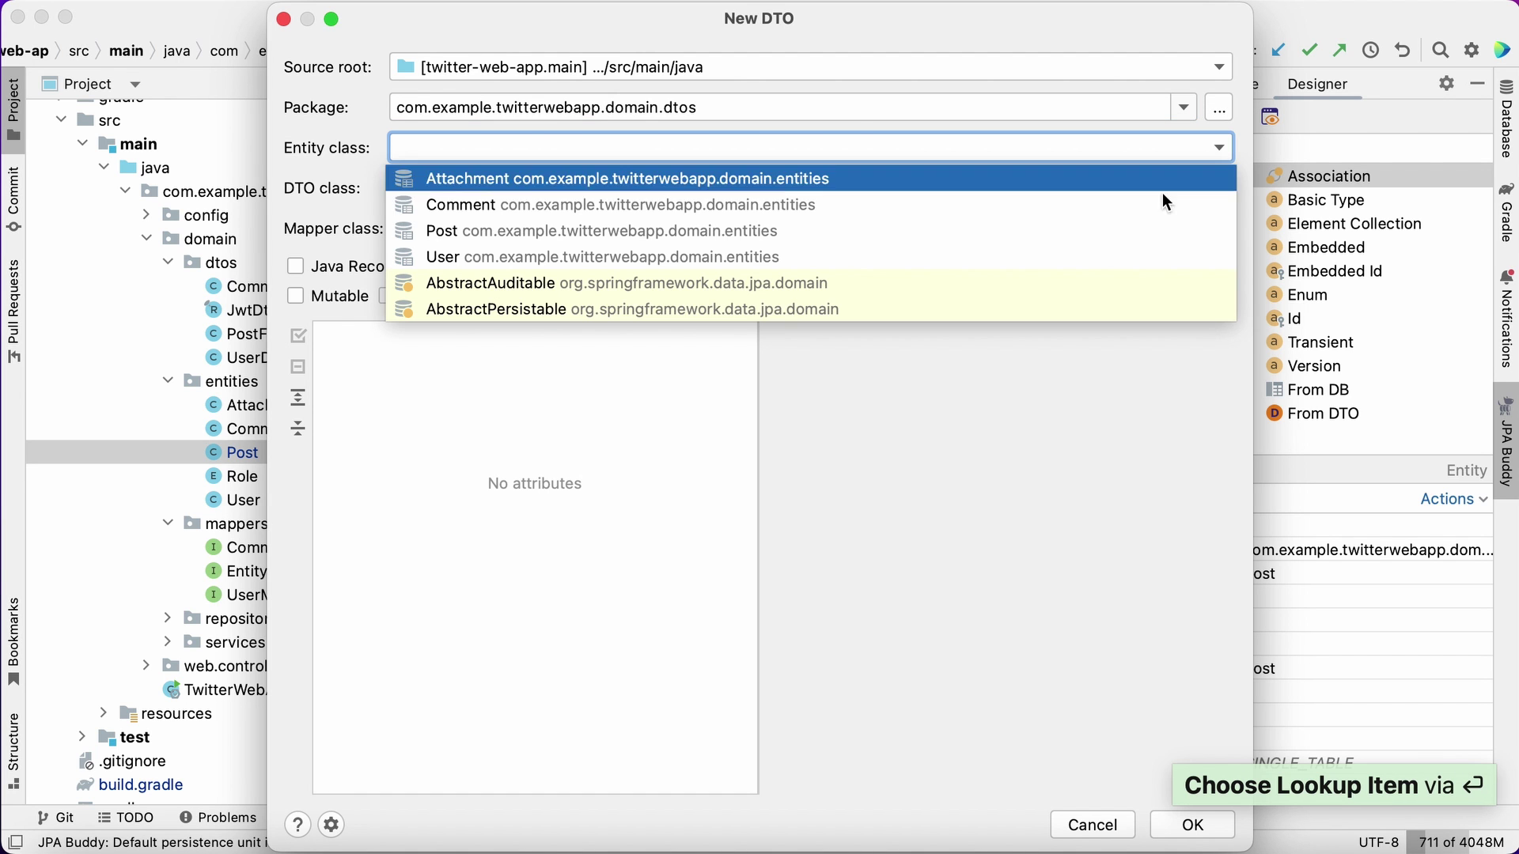
click(1138, 230)
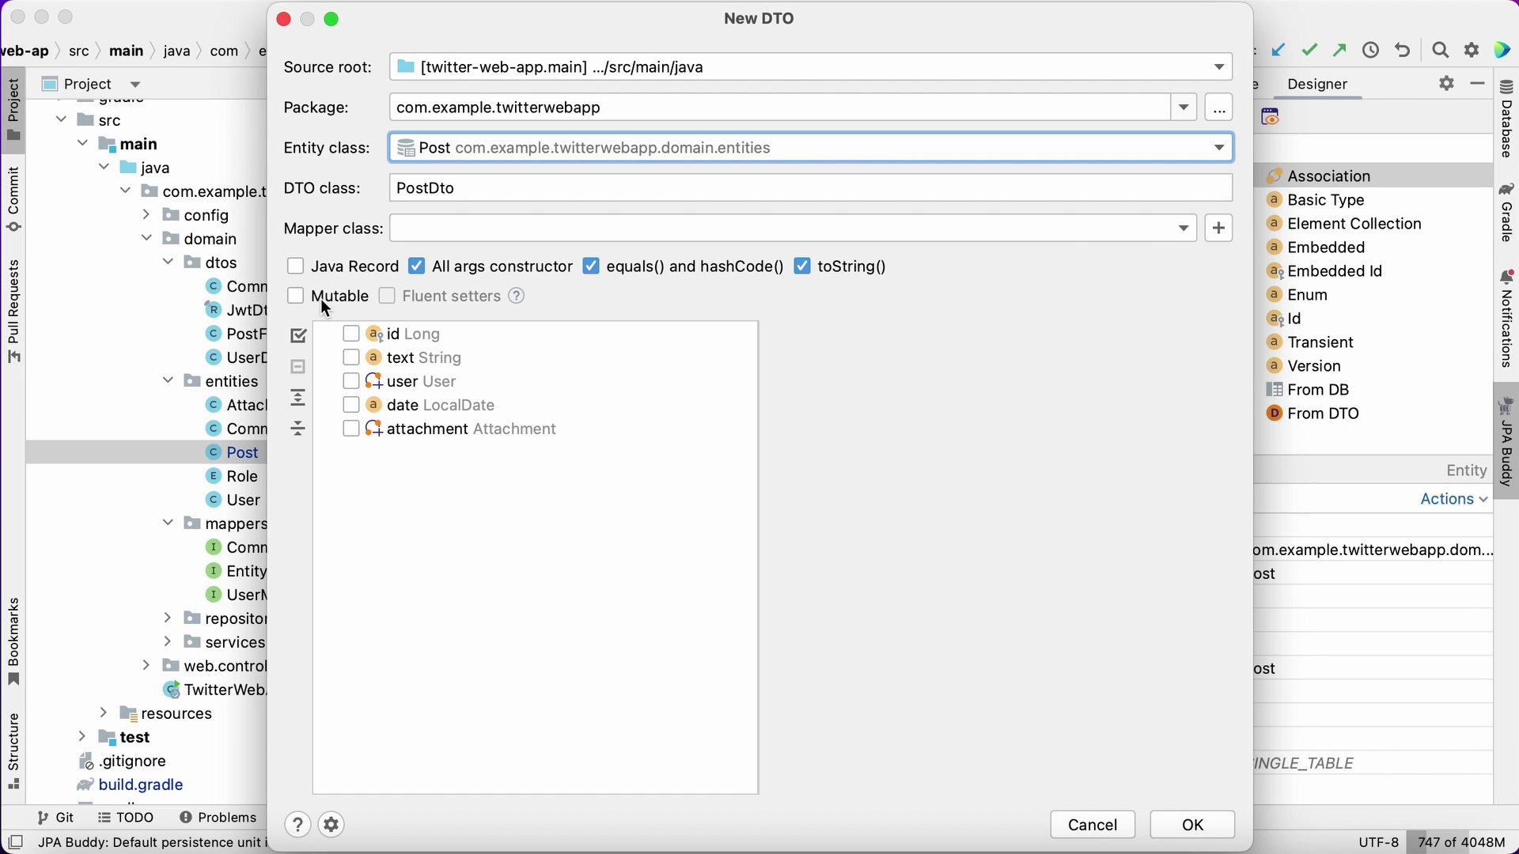
click(299, 295)
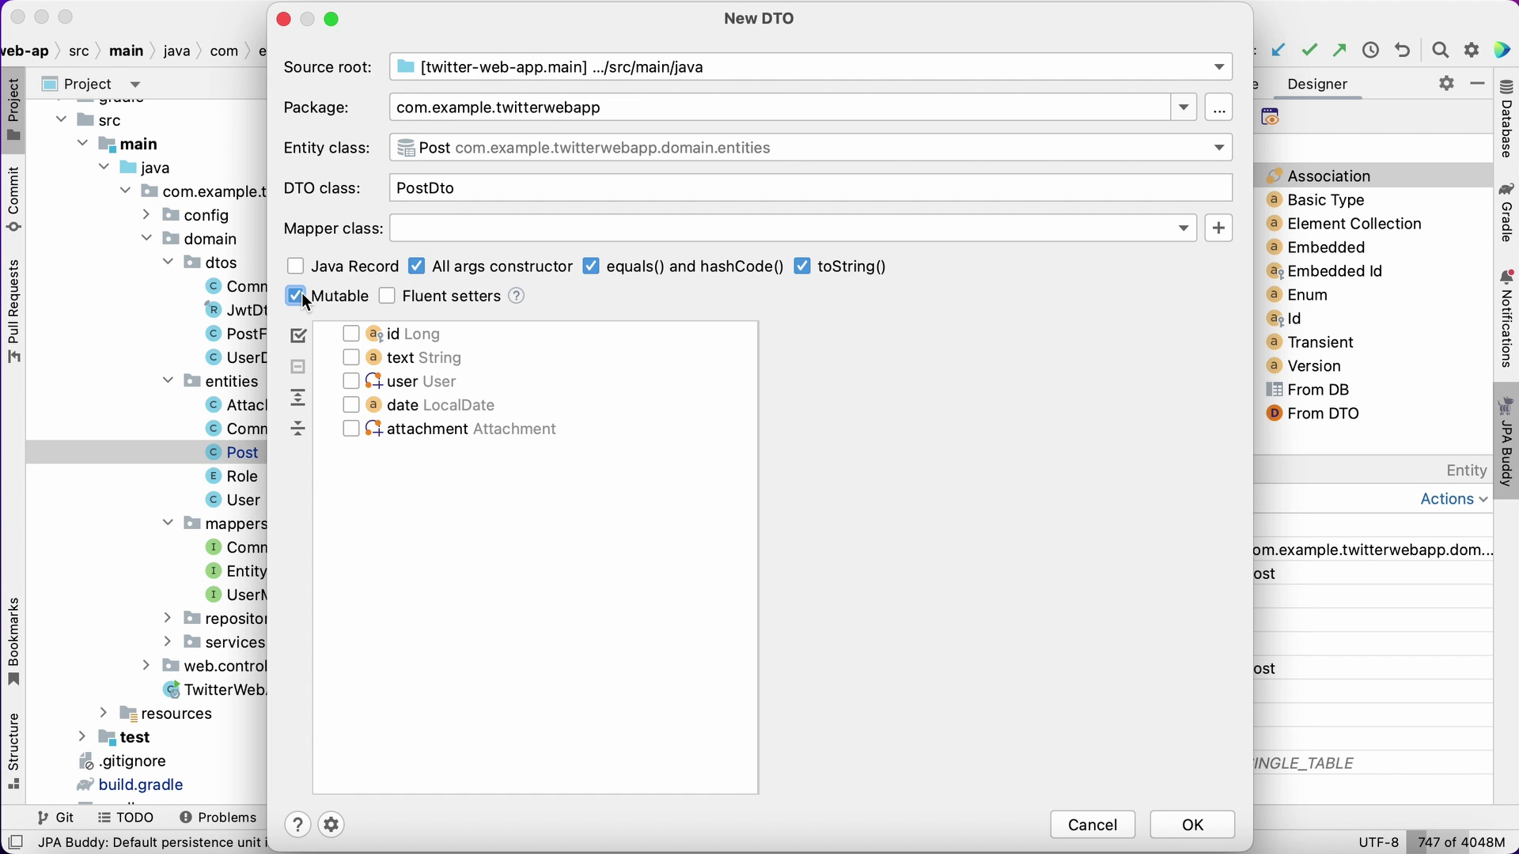
click(387, 297)
click(298, 259)
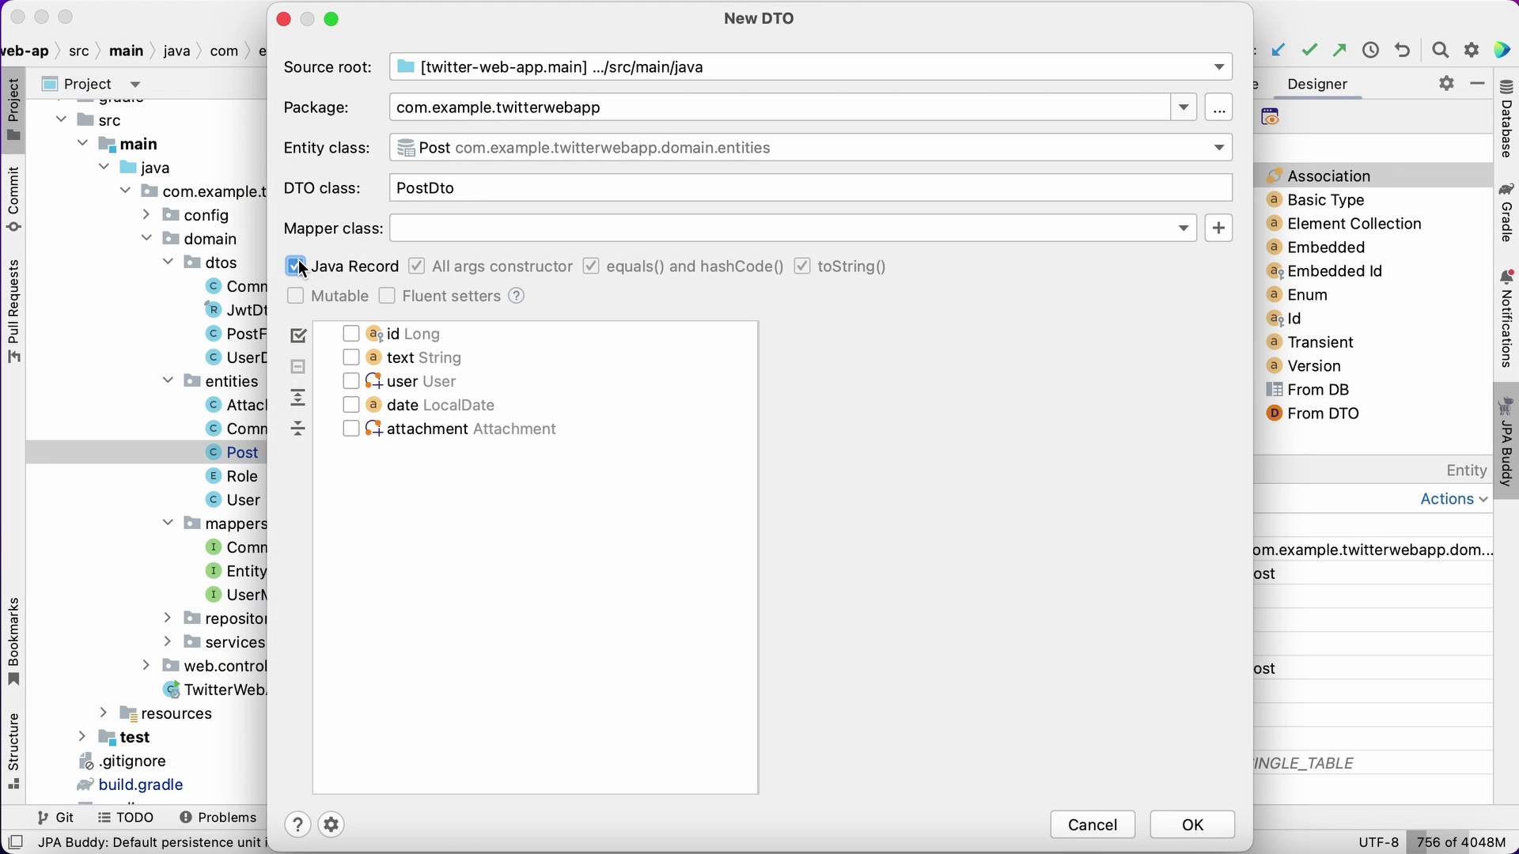
click(297, 267)
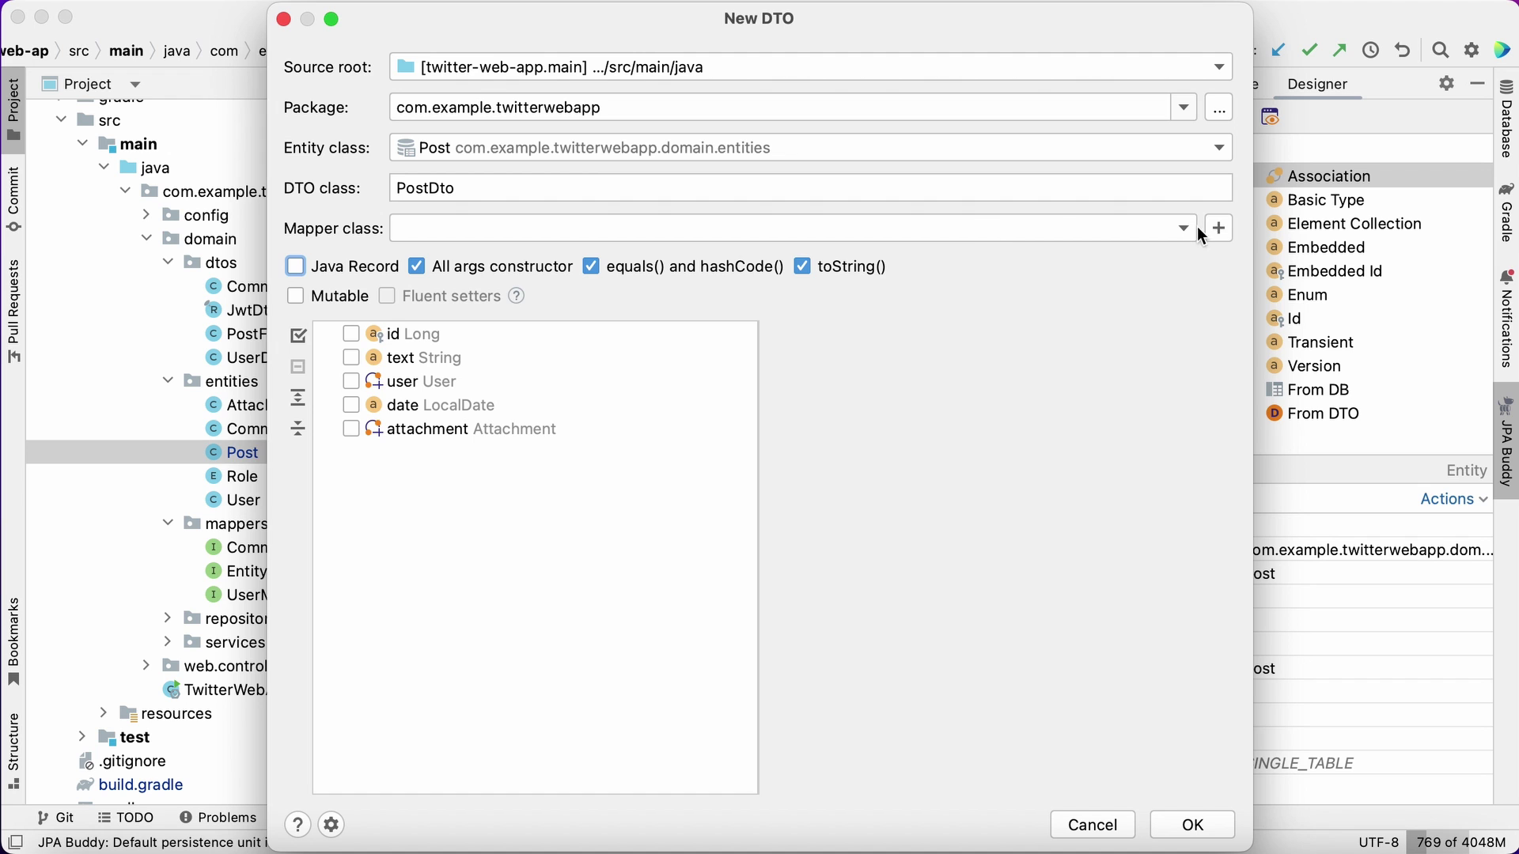
Add a new PostMapper class in com.example.twitterwebapp.domain.mappers as the DTO's mapper
click(1219, 229)
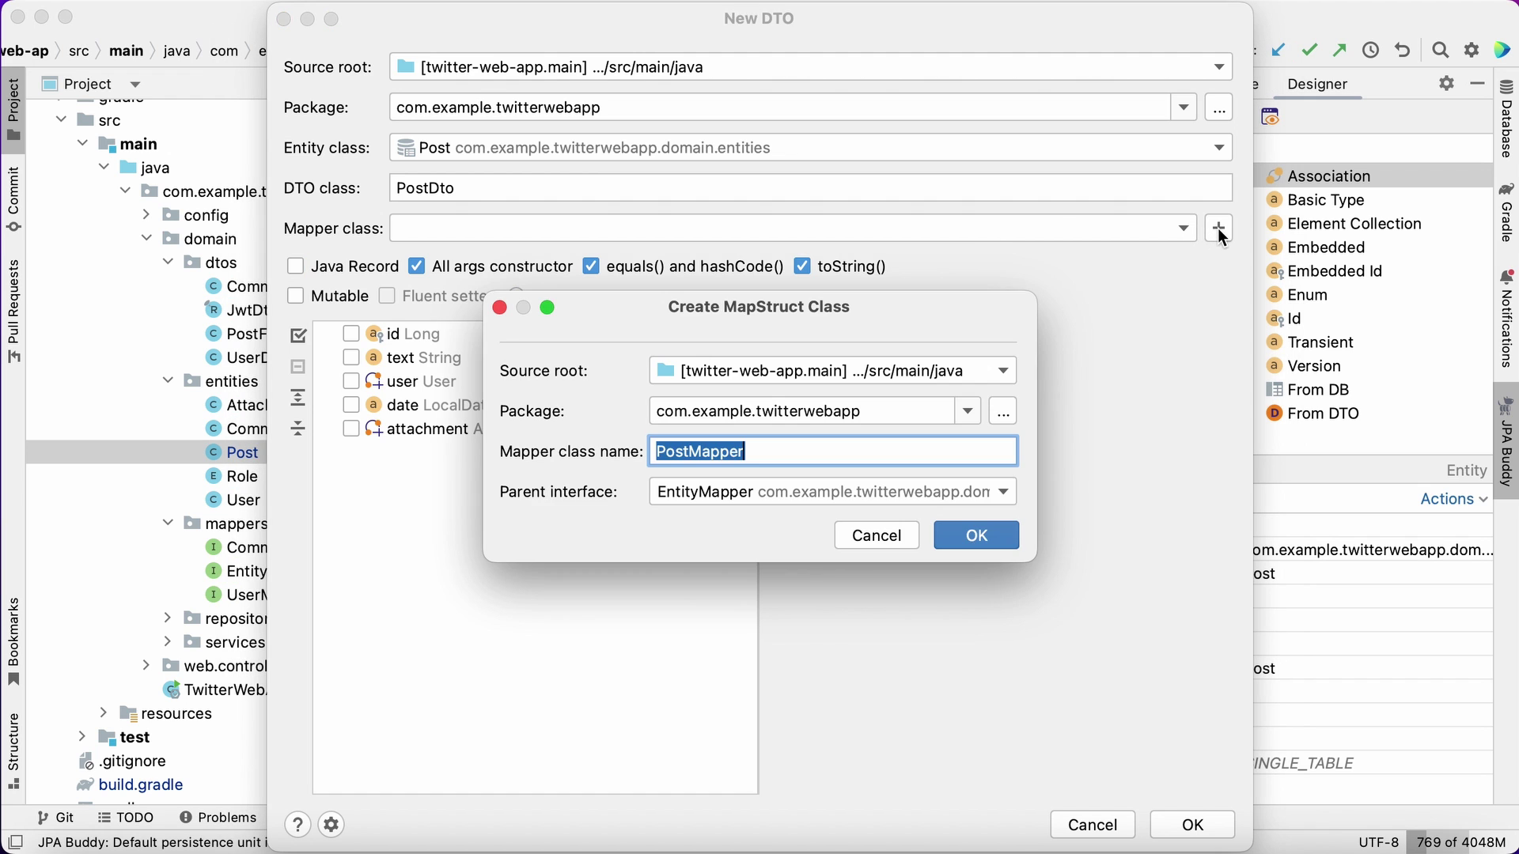
click(895, 409)
text(.)
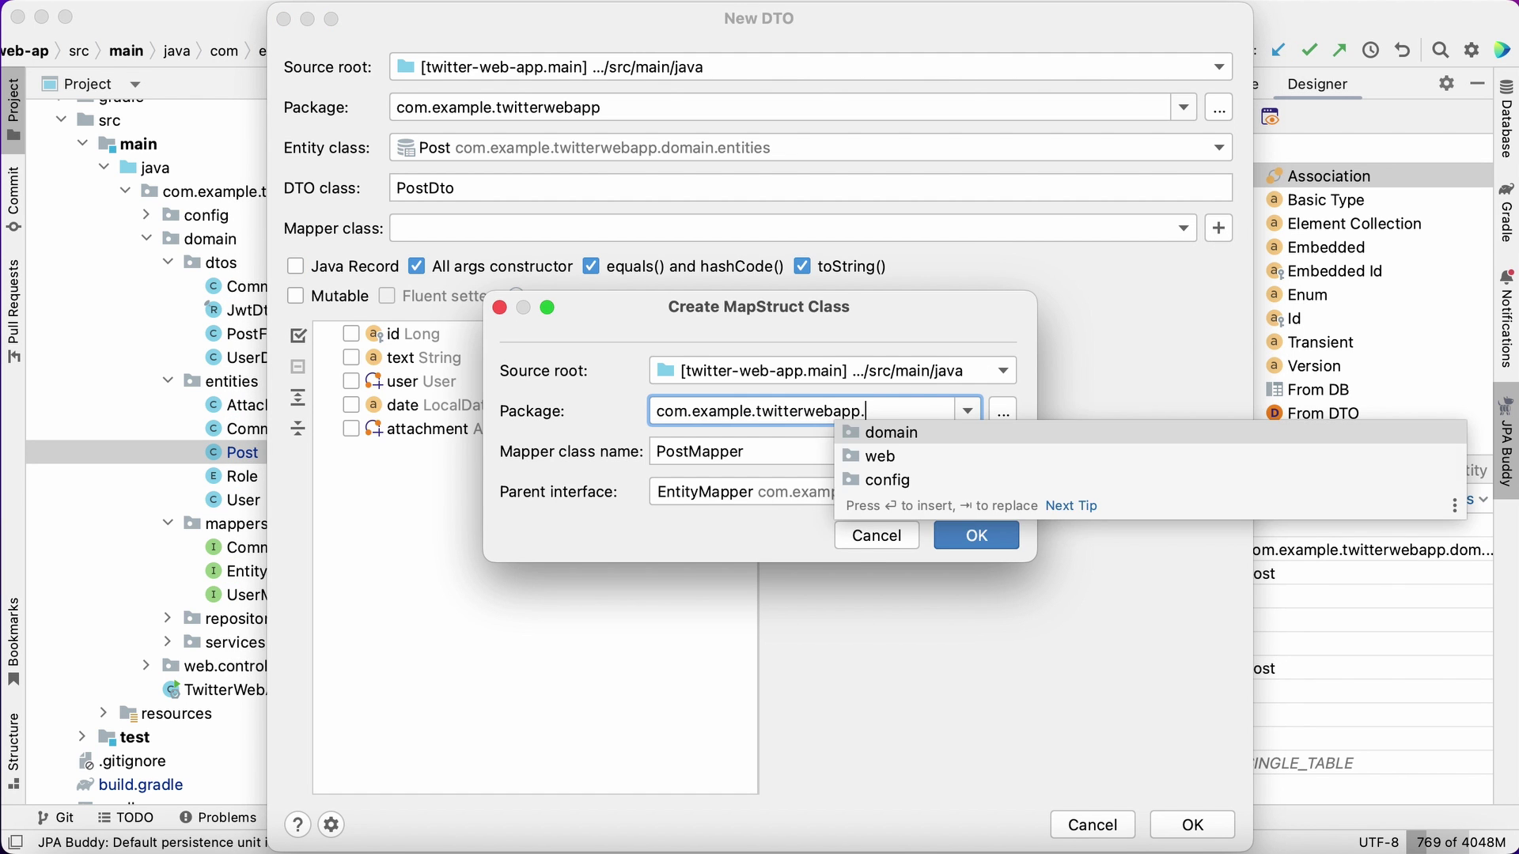
key(Return)
key(Down)
key(Return)
key(Return)
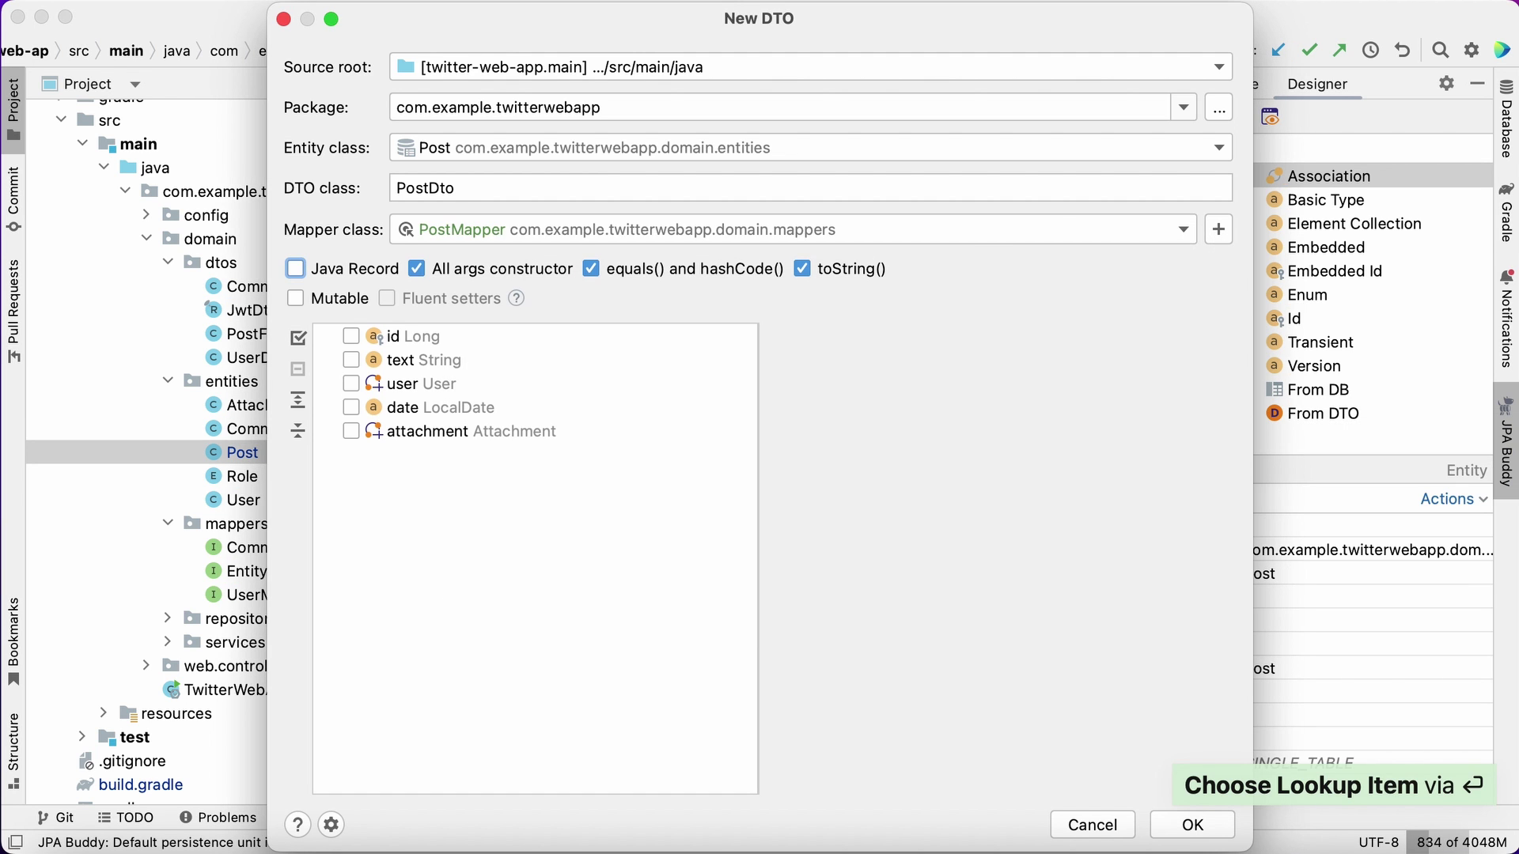
Include text and a new nested user DTO that excludes id and password
click(353, 360)
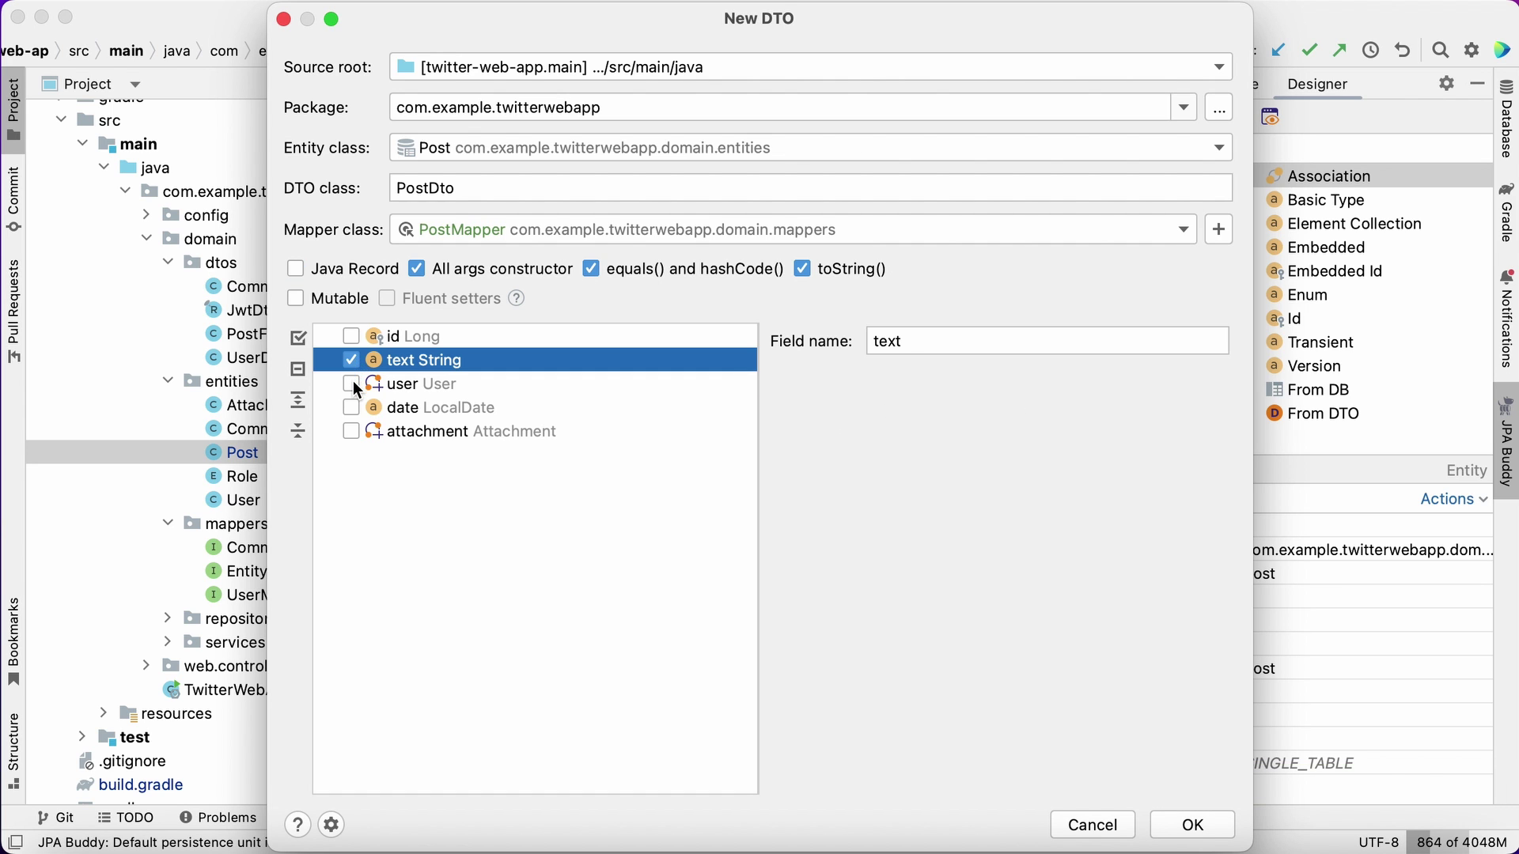
click(352, 383)
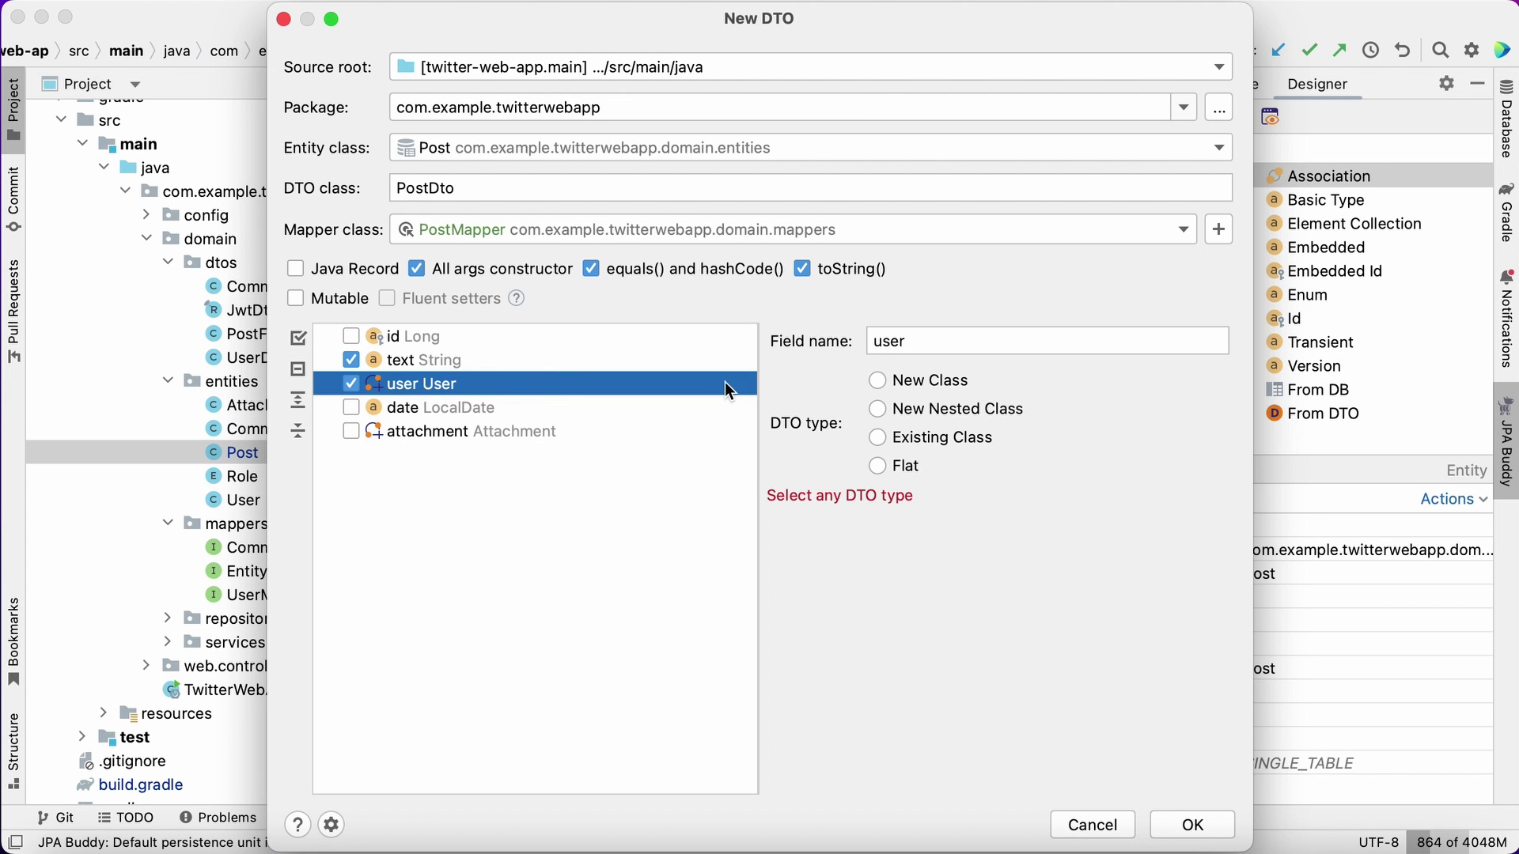
click(875, 411)
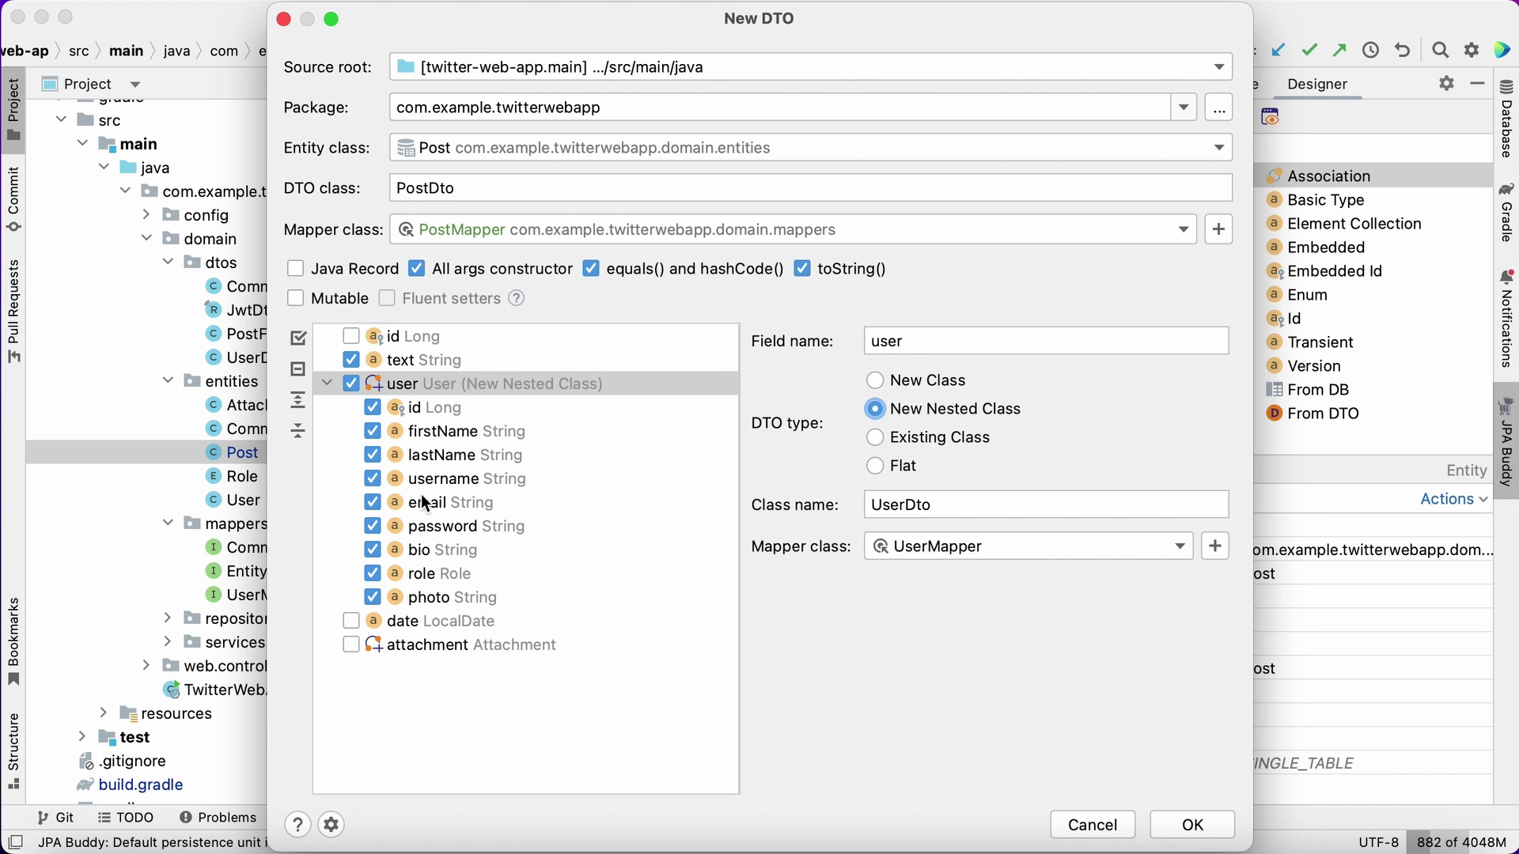
click(372, 526)
click(372, 406)
Include date and a flattened attachment without attachmentUrl, then generate PostDto
click(351, 621)
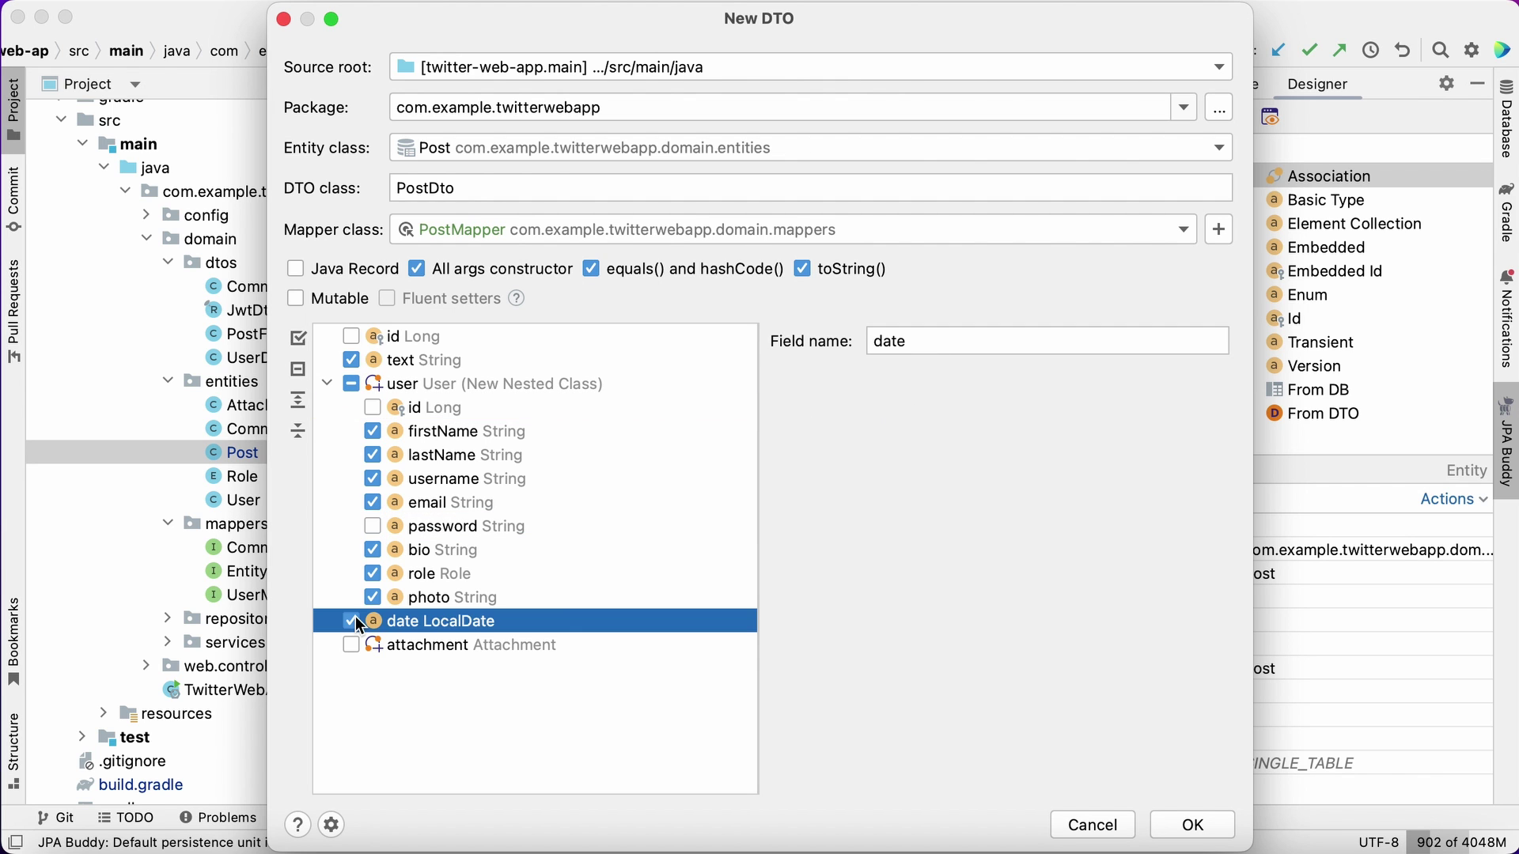
click(352, 645)
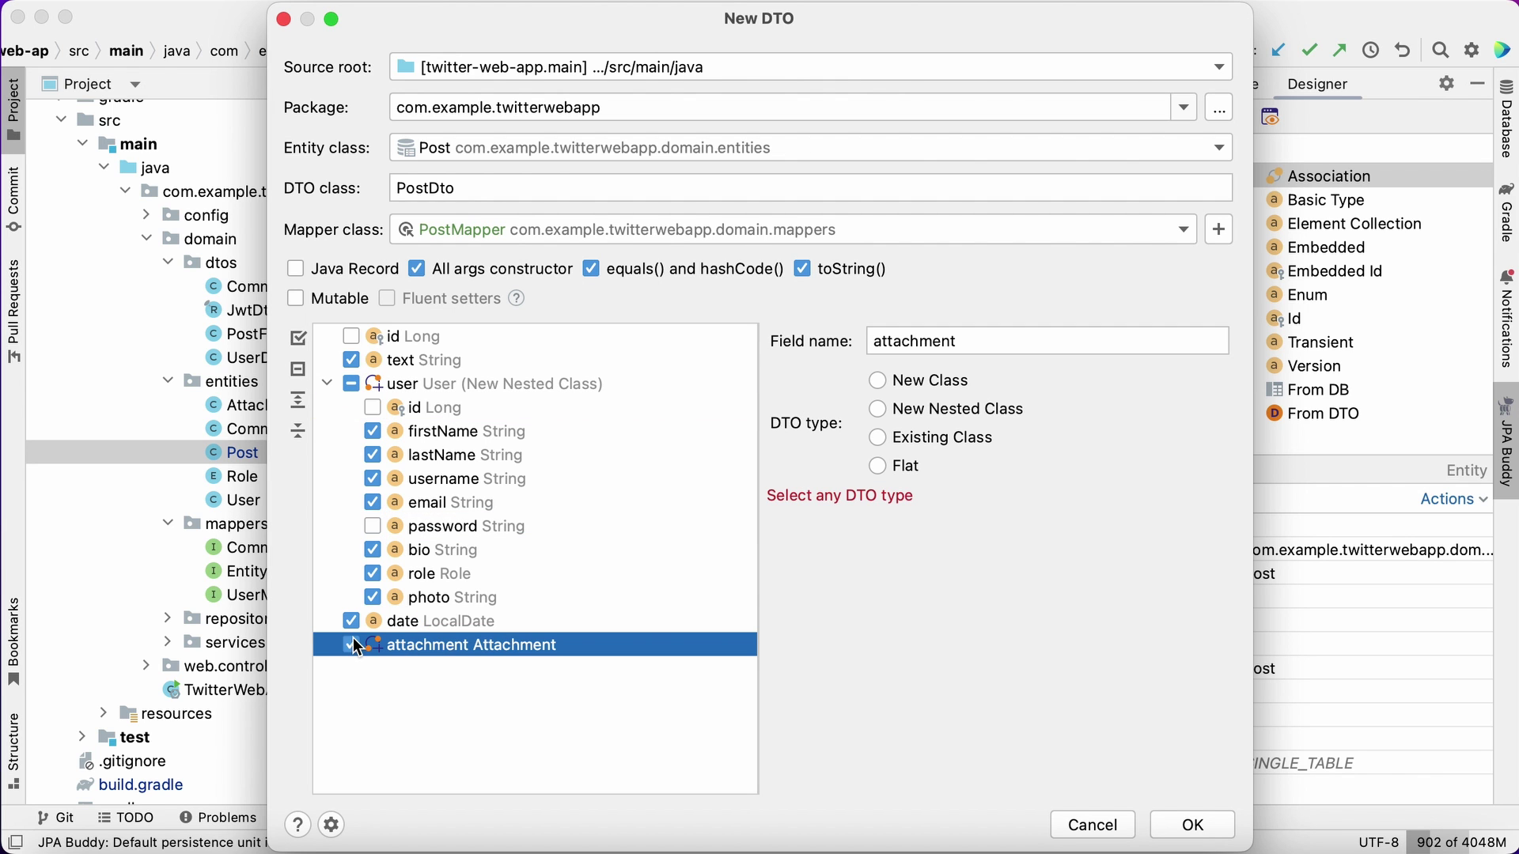
click(880, 467)
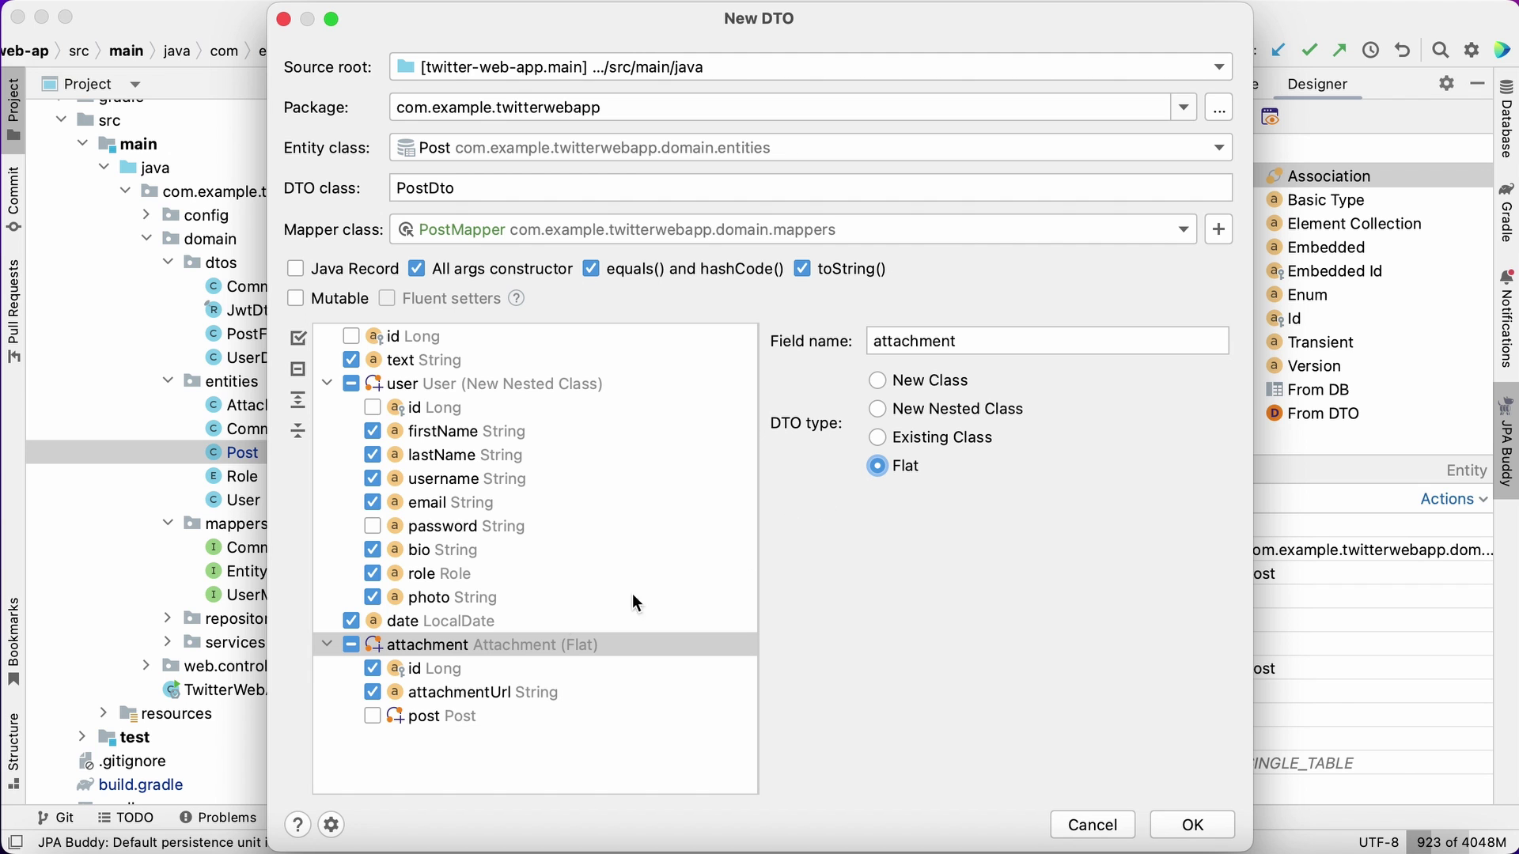
click(377, 690)
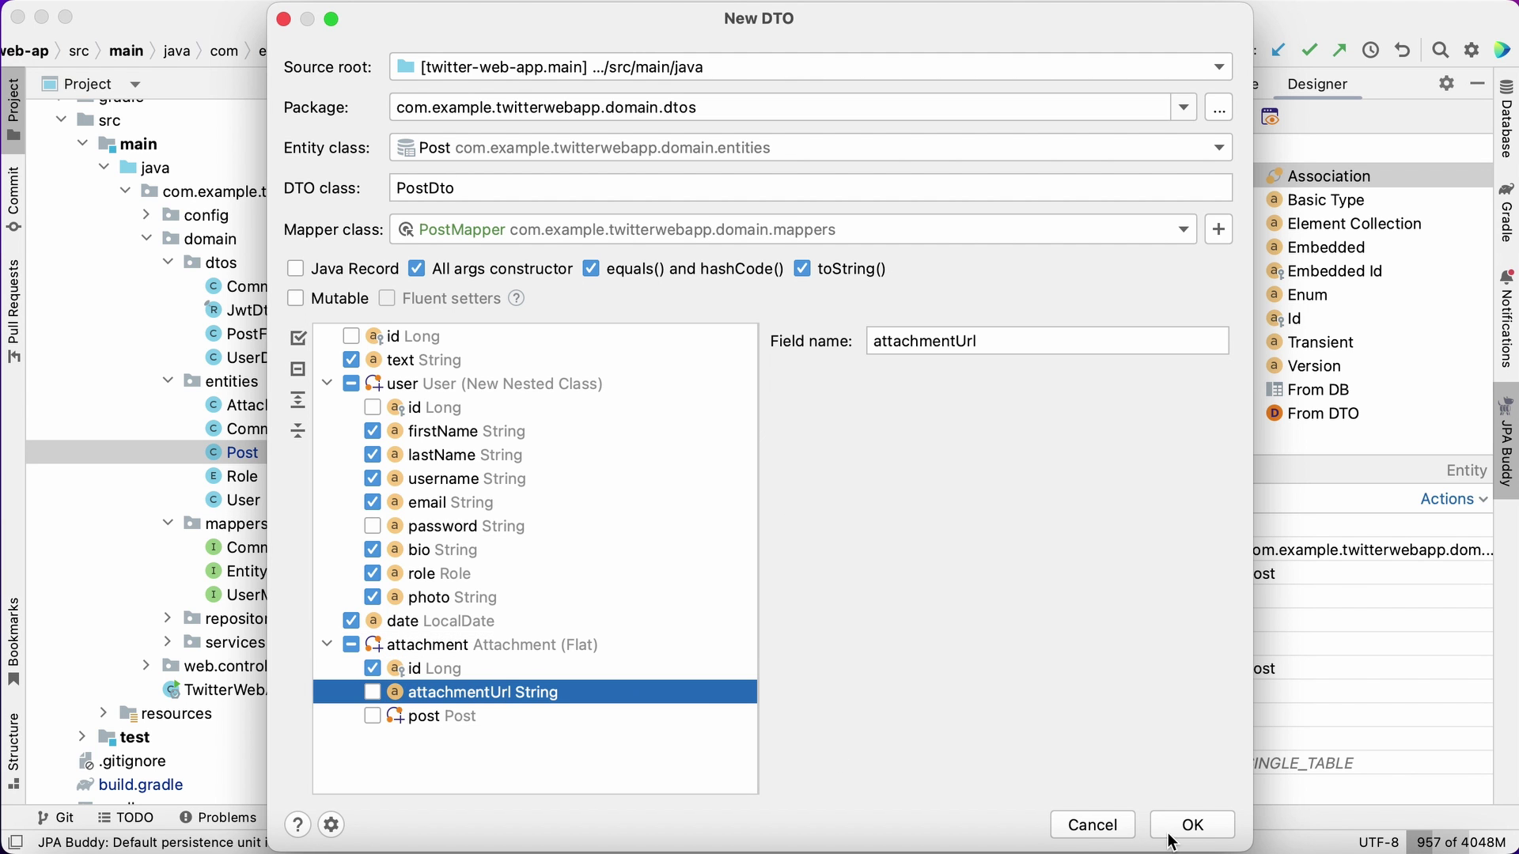
click(1193, 828)
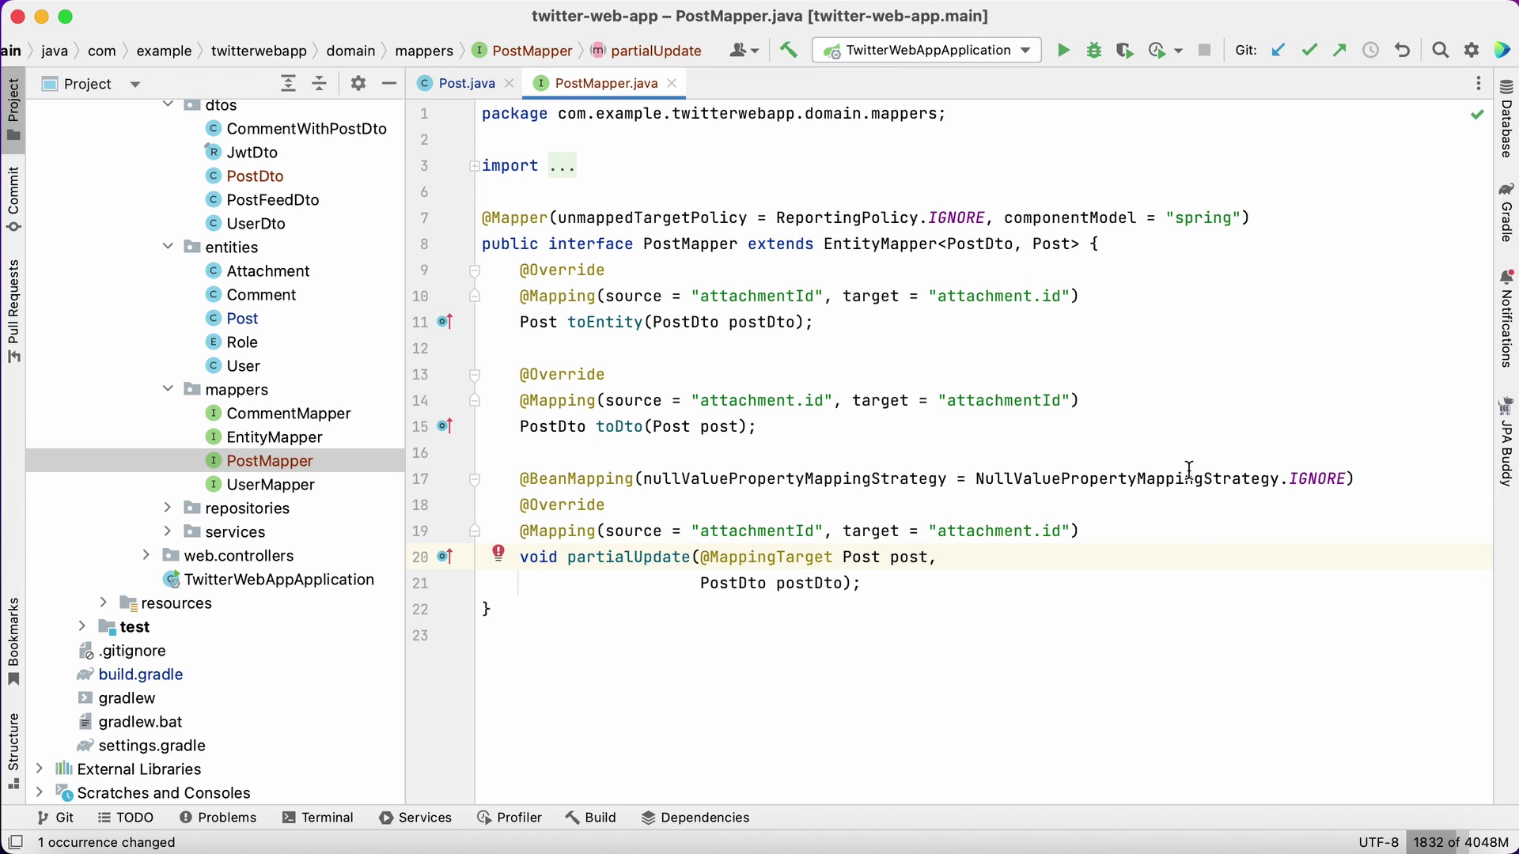
Jump from PostMapper to the PostDto declaration with Cmd+B
click(981, 243)
key(super+b)
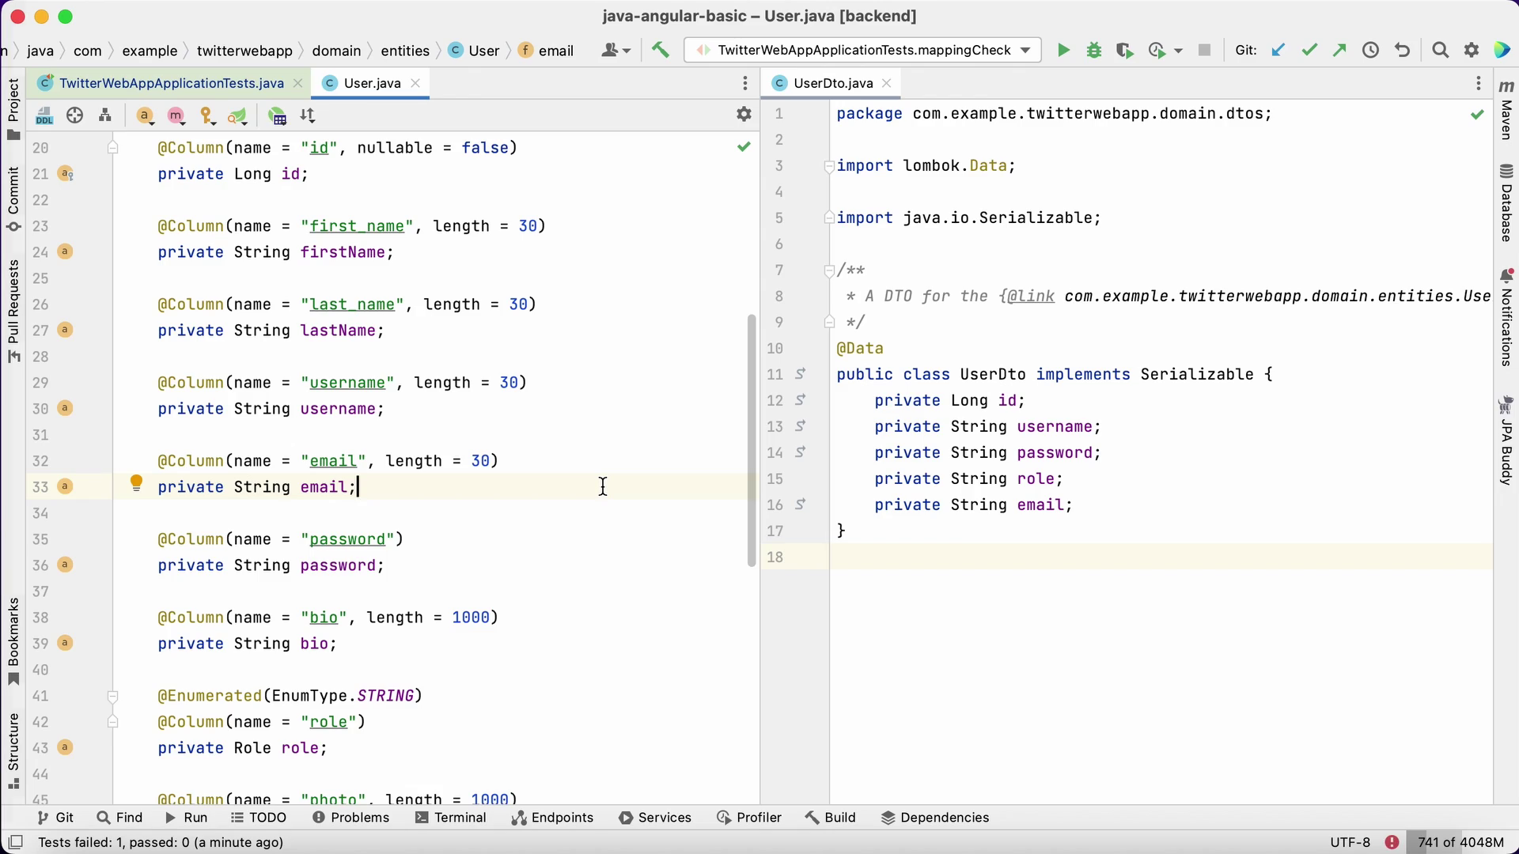
Revert the email field rename in User.java with Cmd+Z
key(super+z)
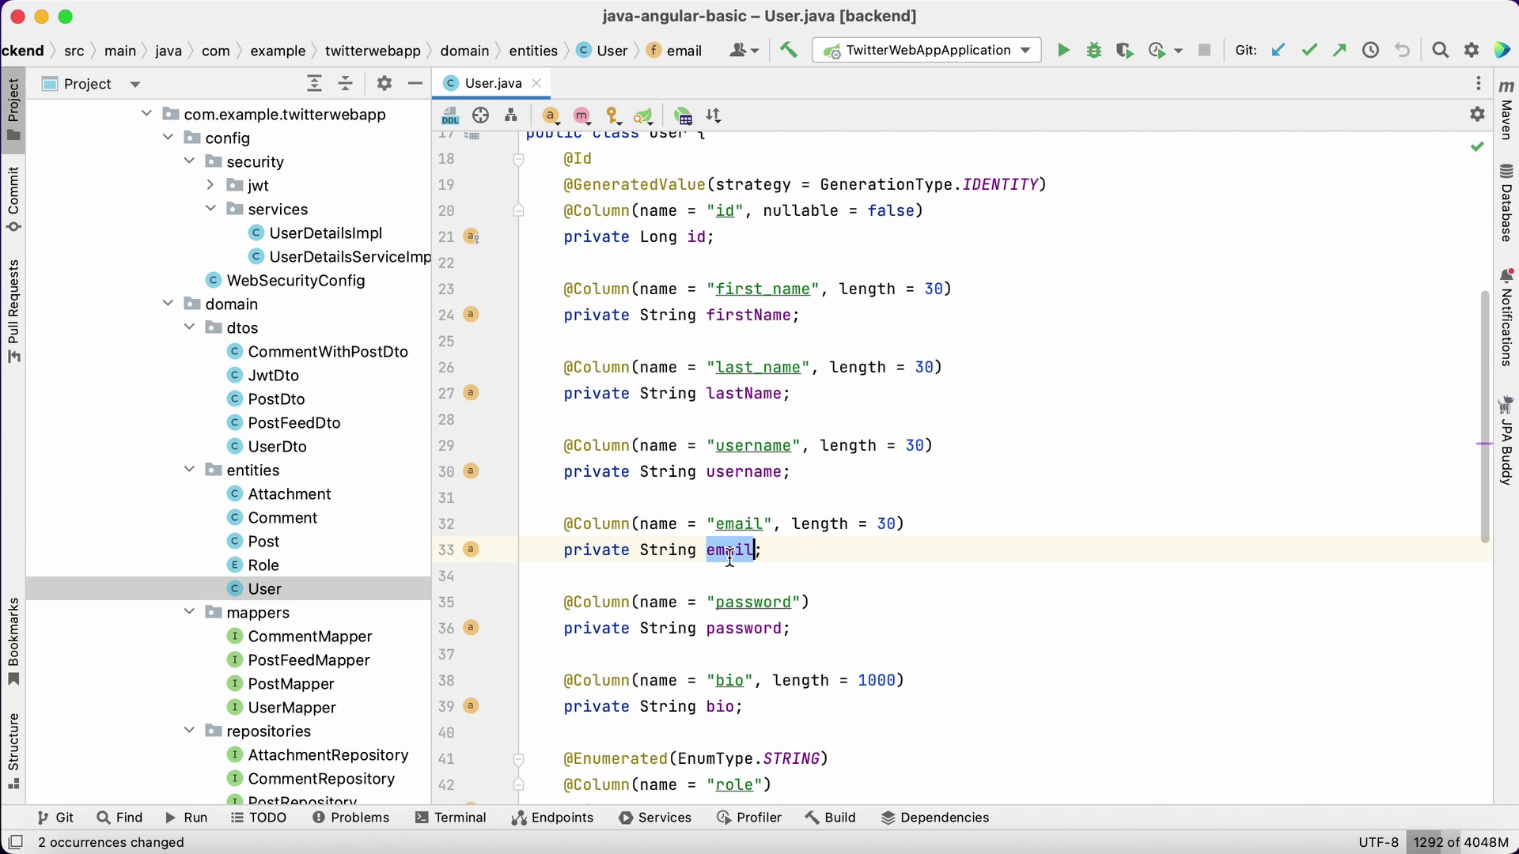
Rename email to userEmail in User, its accessors and the UserDto field
key(shift+F6)
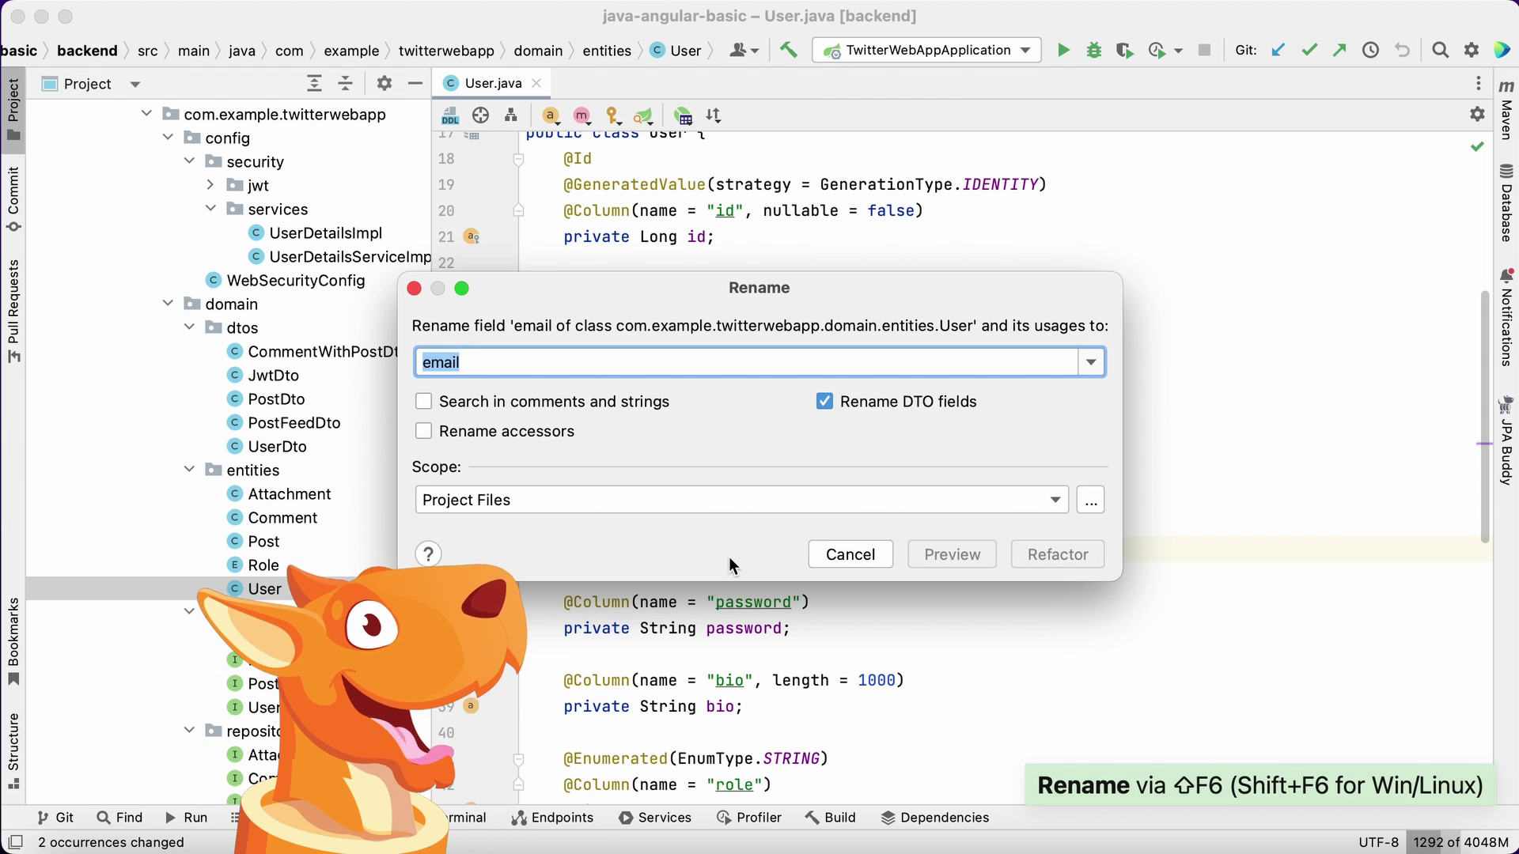
text(user)
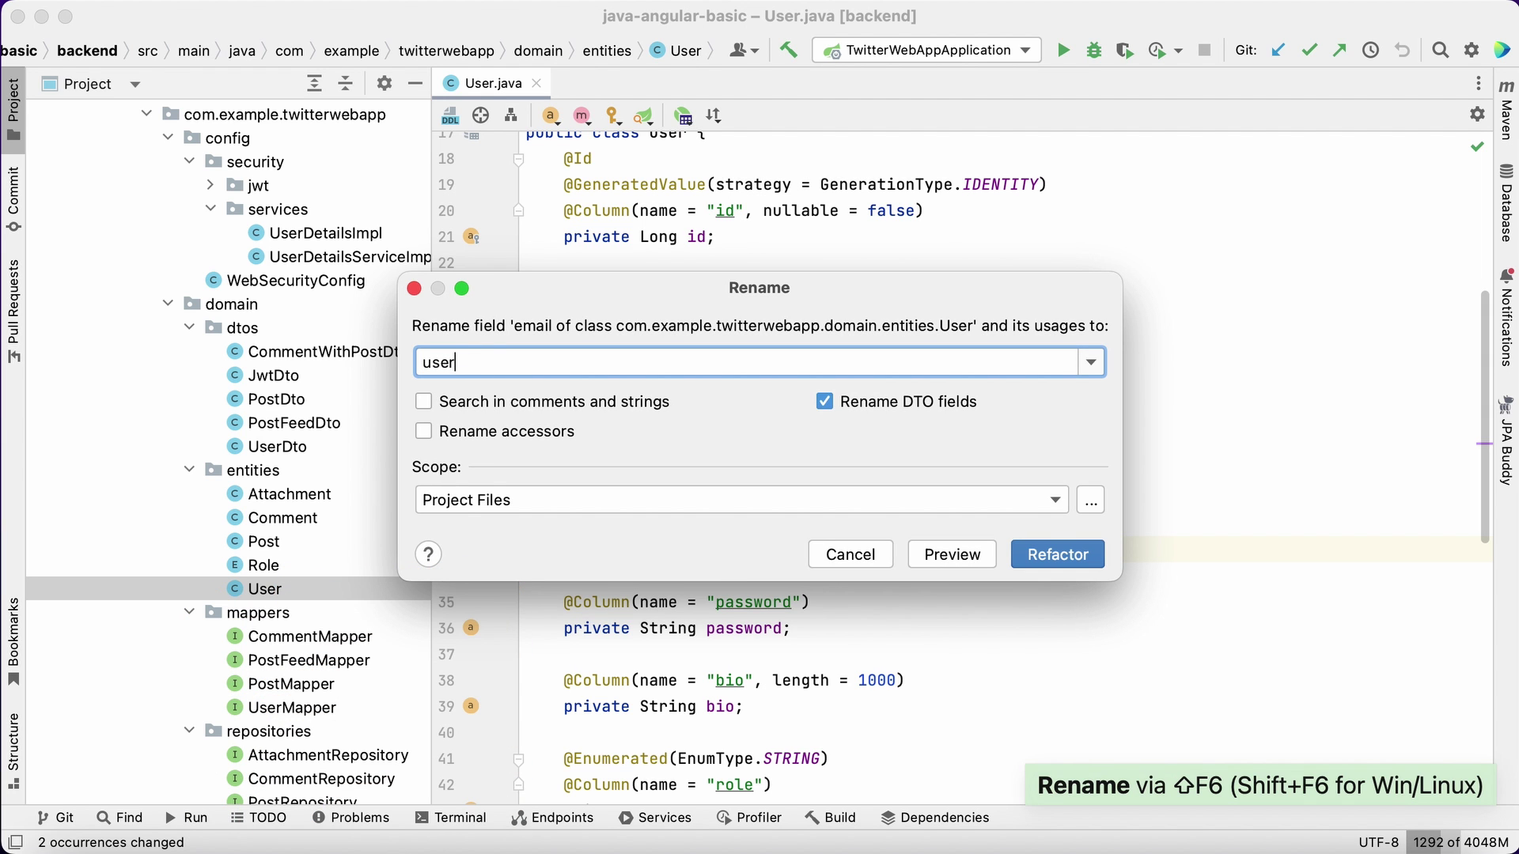
text(Email)
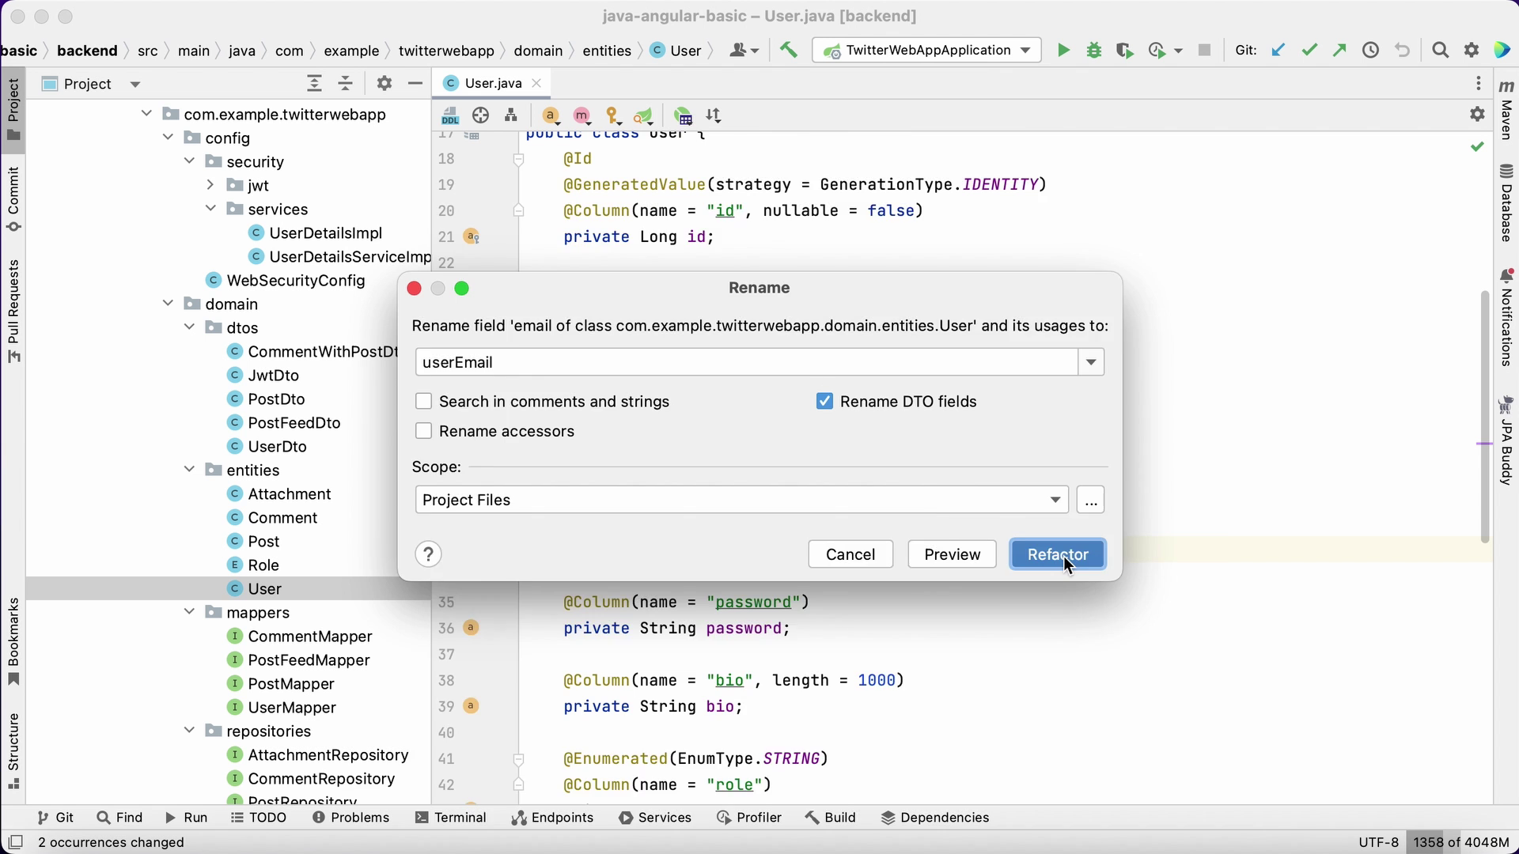
click(1064, 557)
click(697, 321)
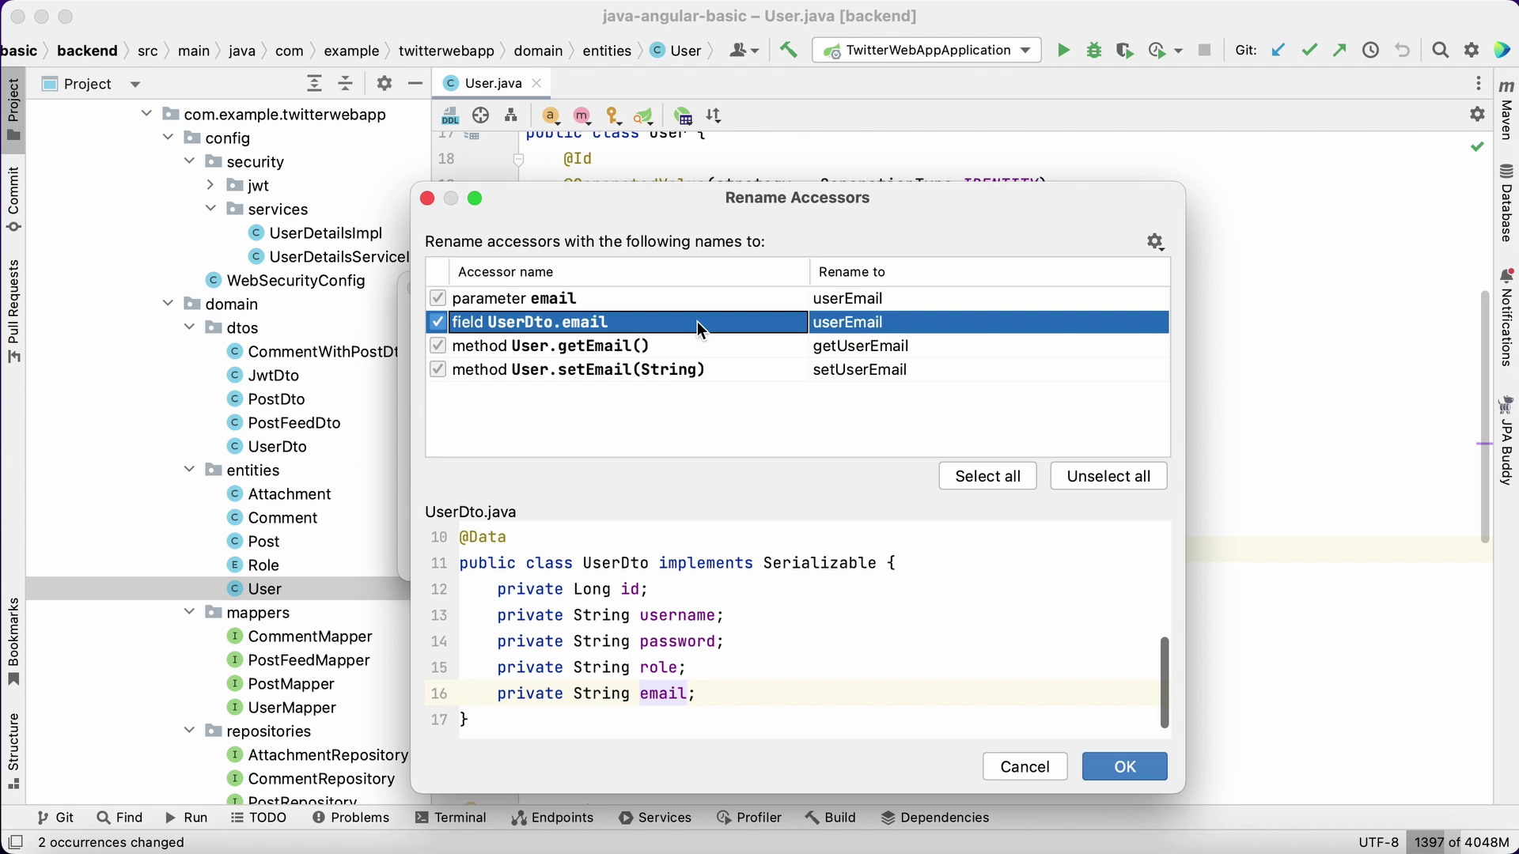
click(1146, 769)
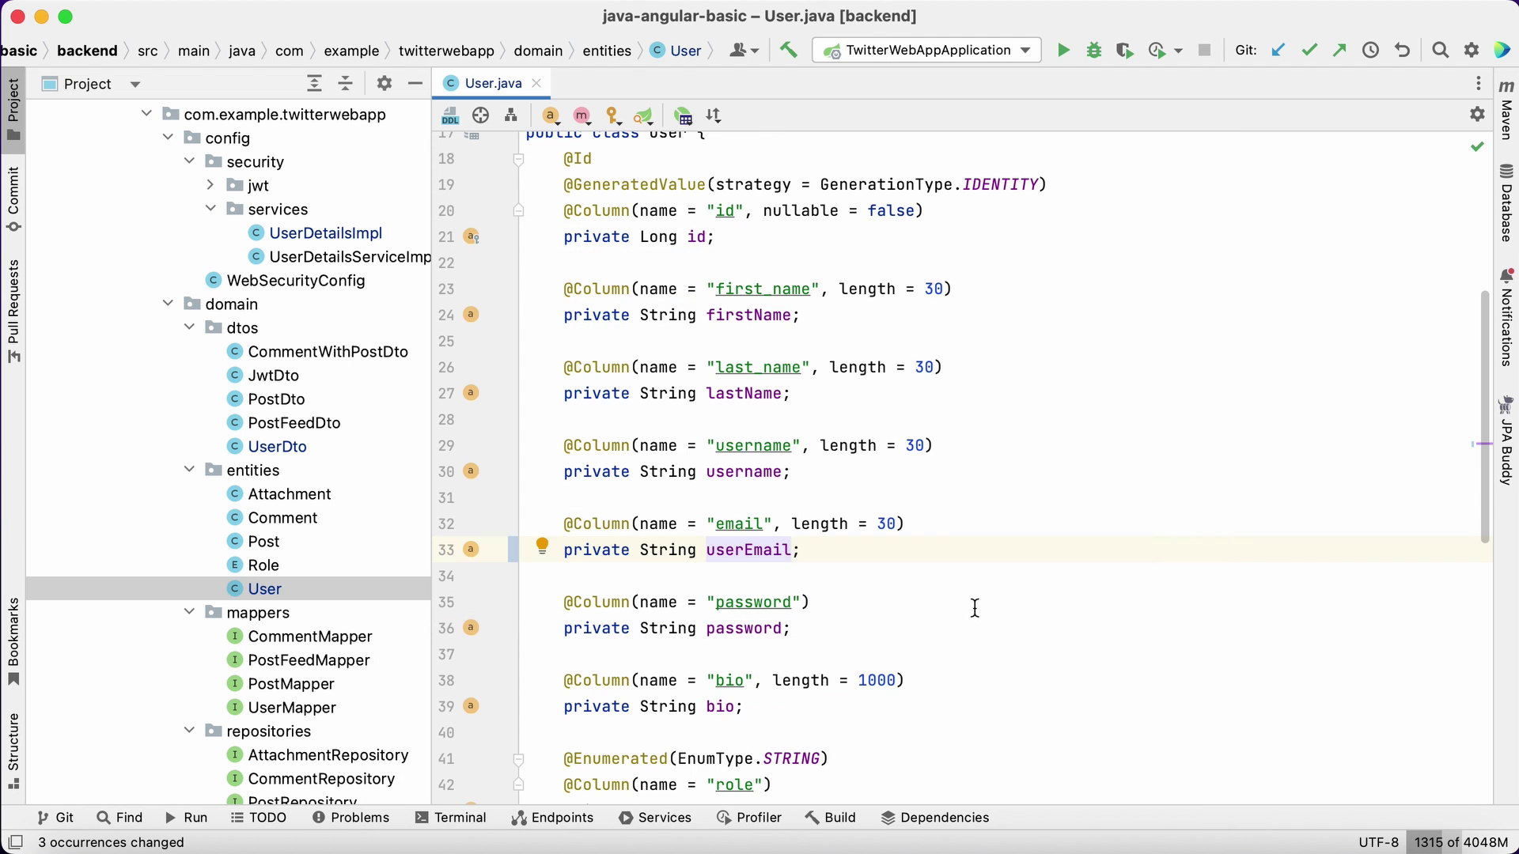
Open UserDto from the DTO dropdown and inspect its userEmail field
click(713, 125)
click(764, 143)
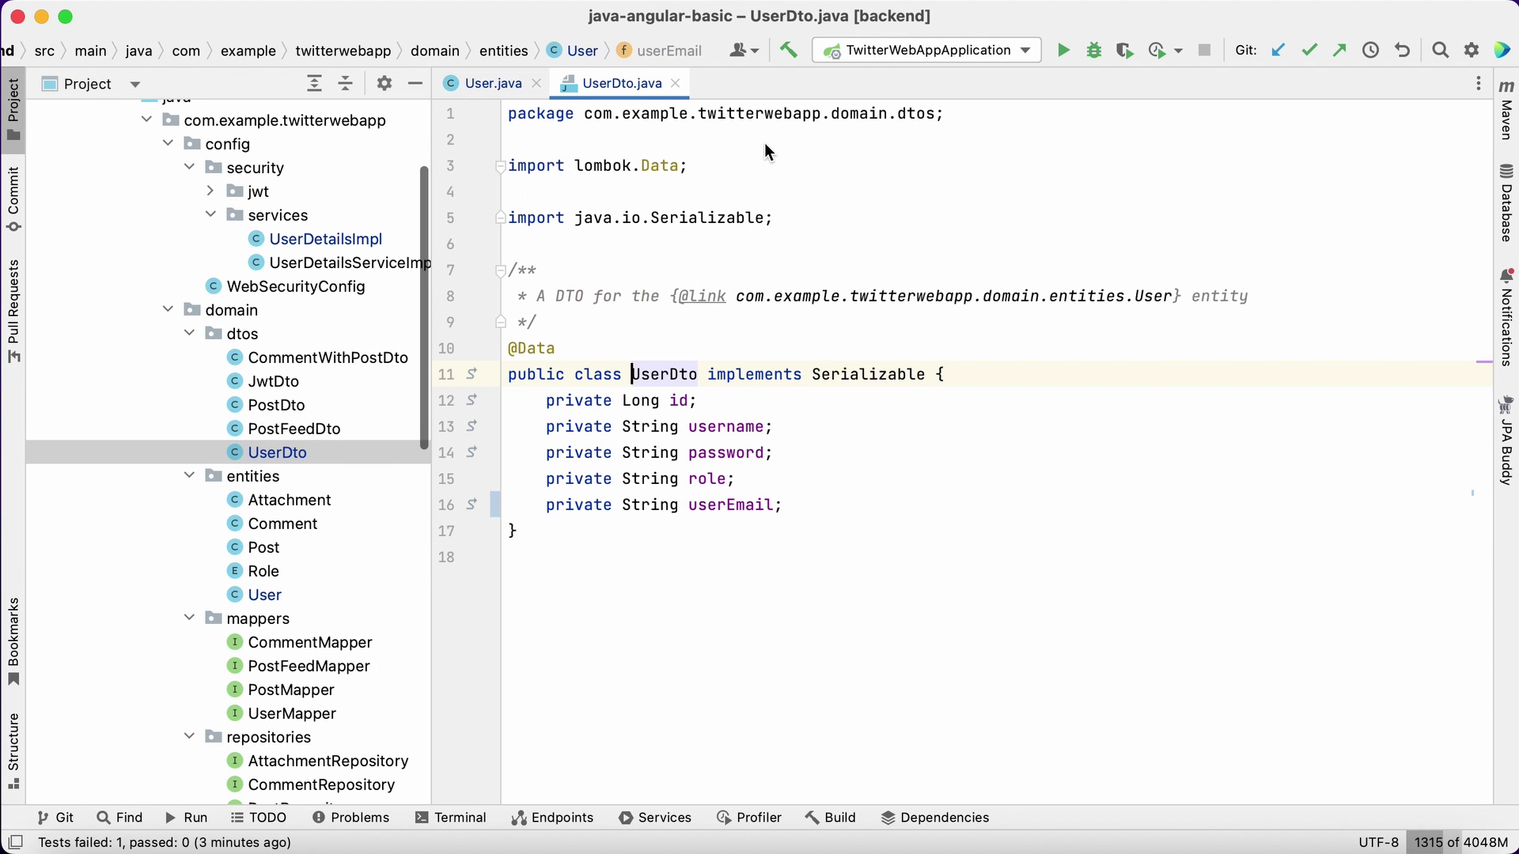
click(765, 505)
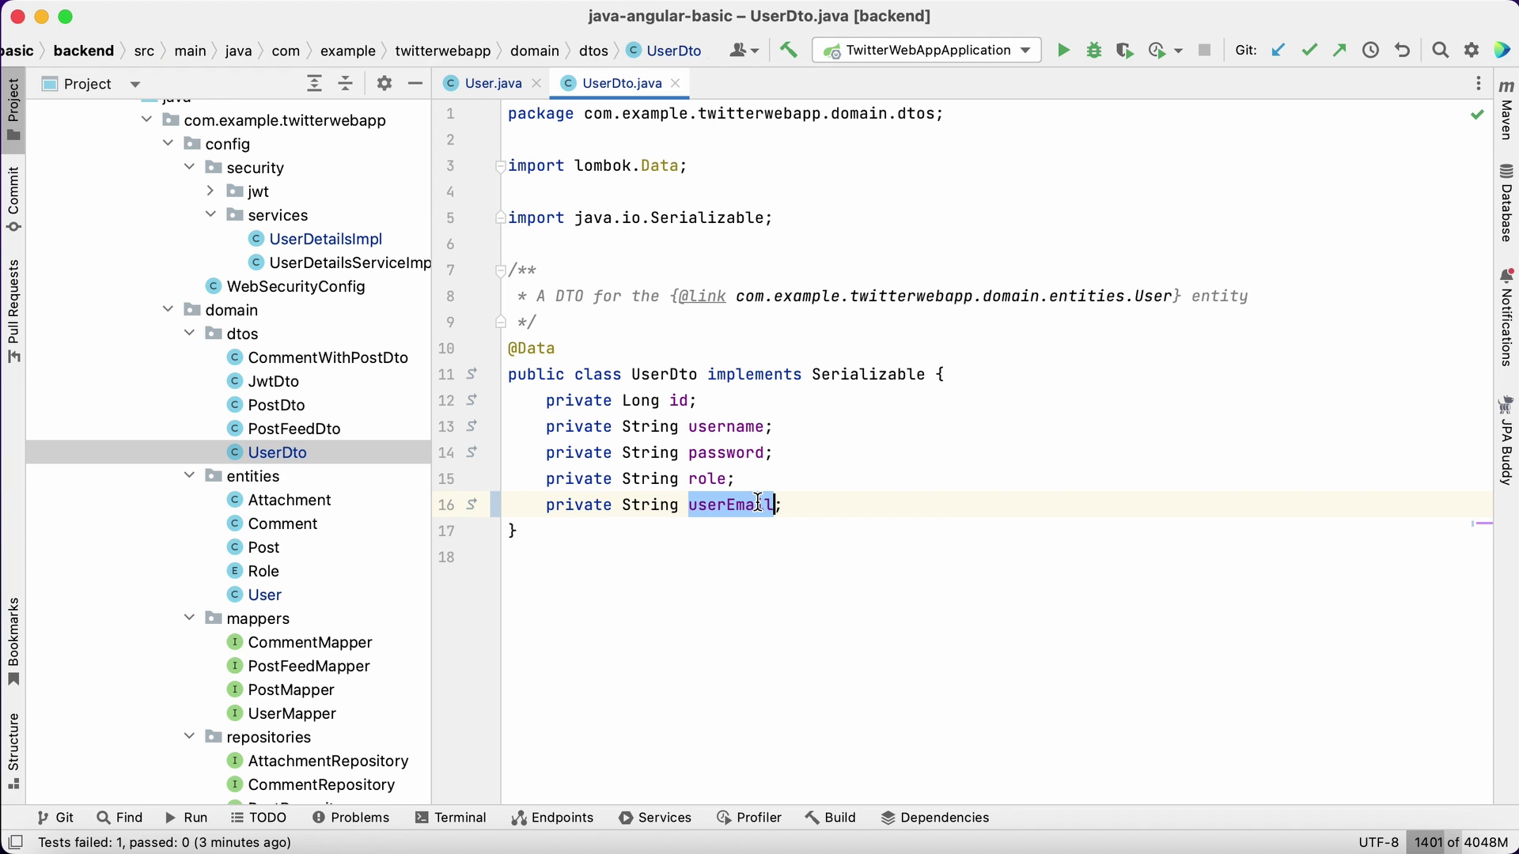
click(798, 506)
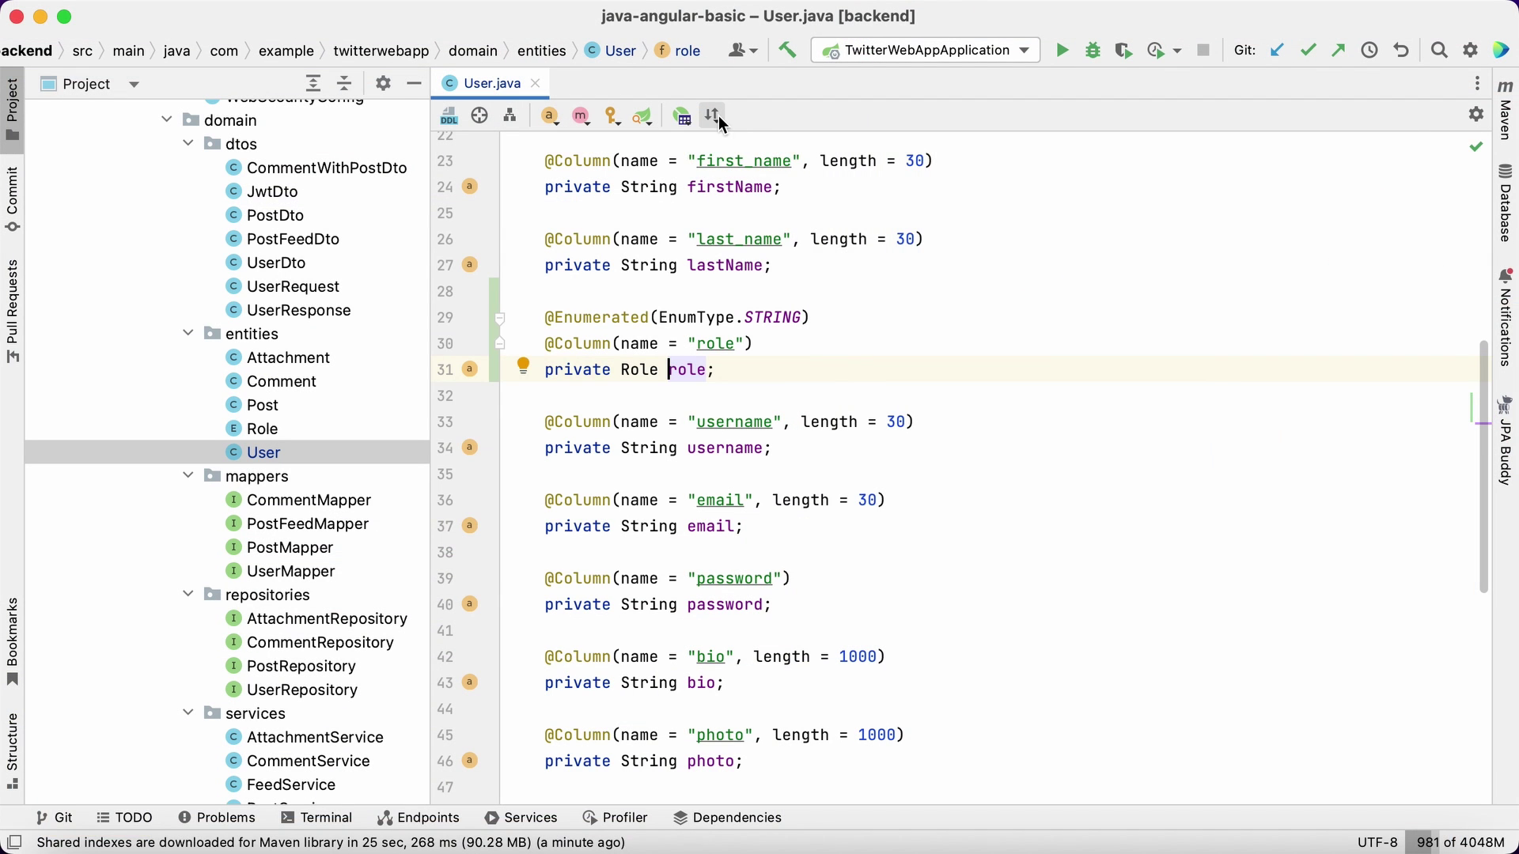
Add the role attribute to UserDto, UserResponse and UserRequest
click(719, 115)
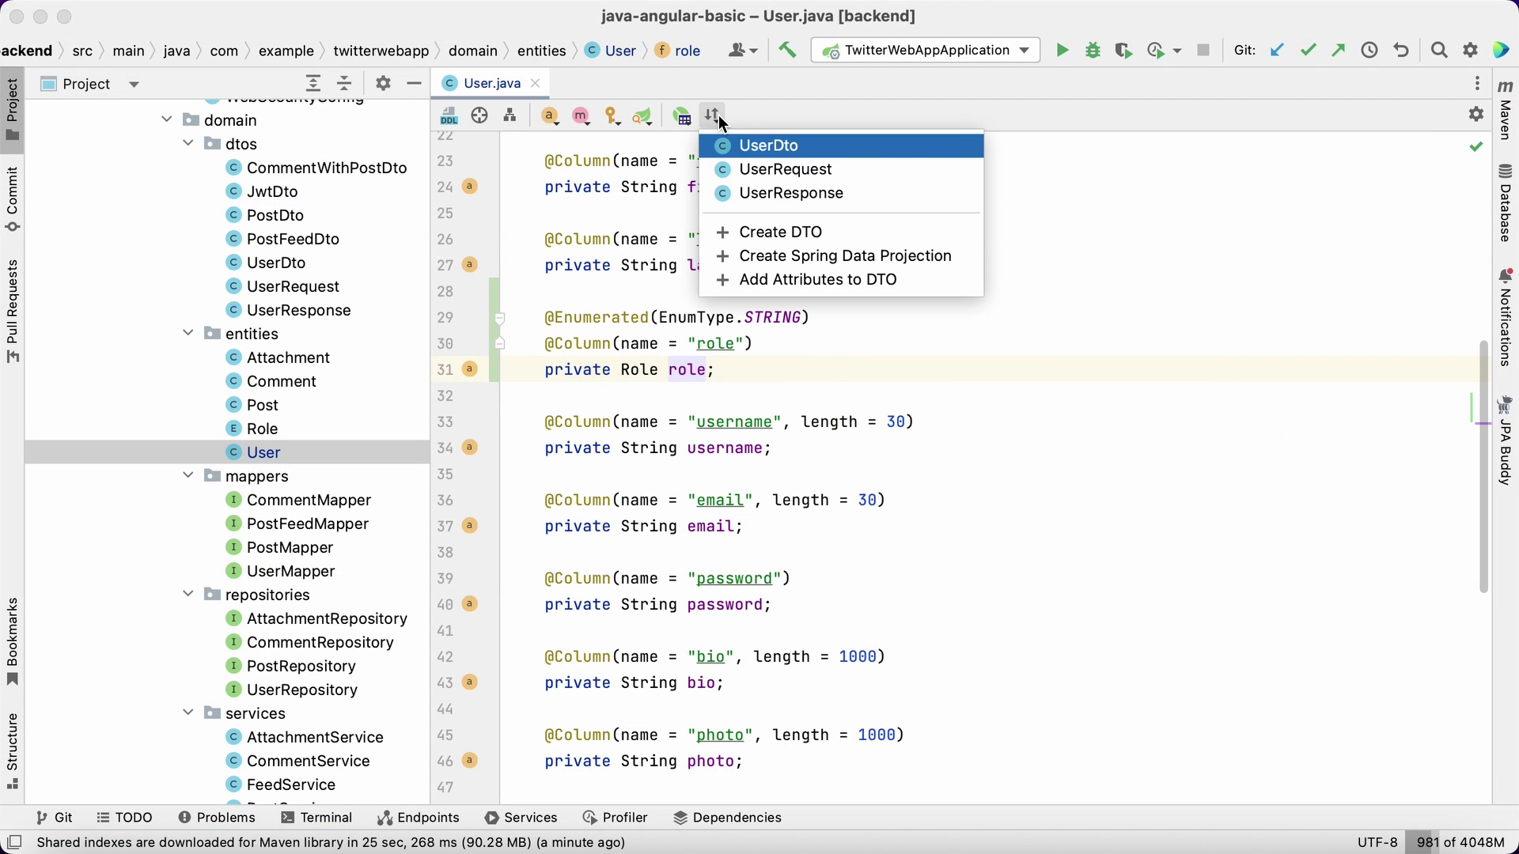
click(959, 290)
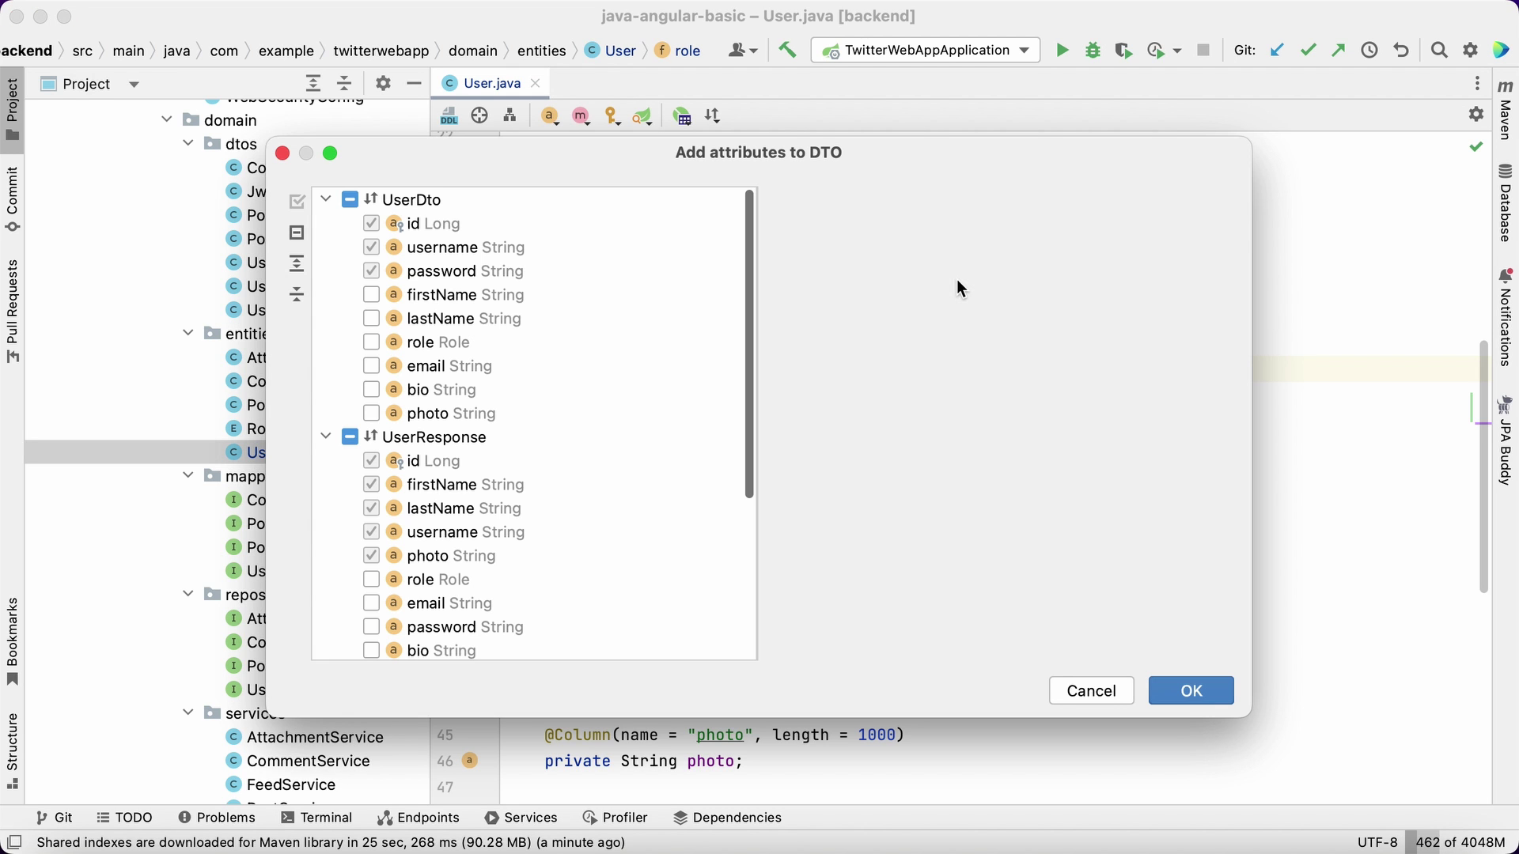
click(370, 341)
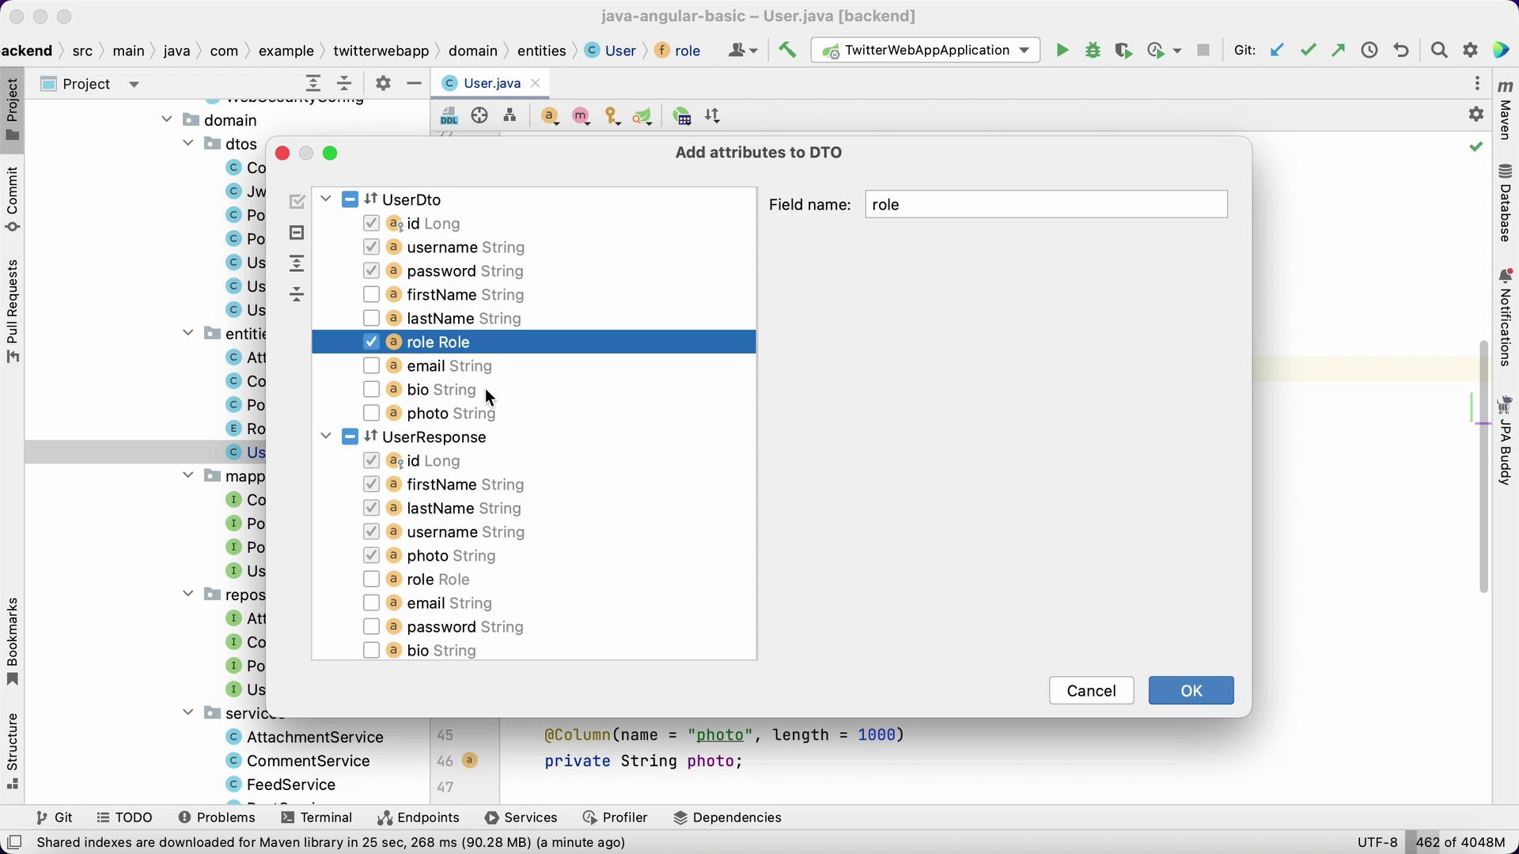
scroll(463, 415, down, 3)
click(391, 476)
scroll(536, 469, down, 2)
scroll(537, 470, down, 2)
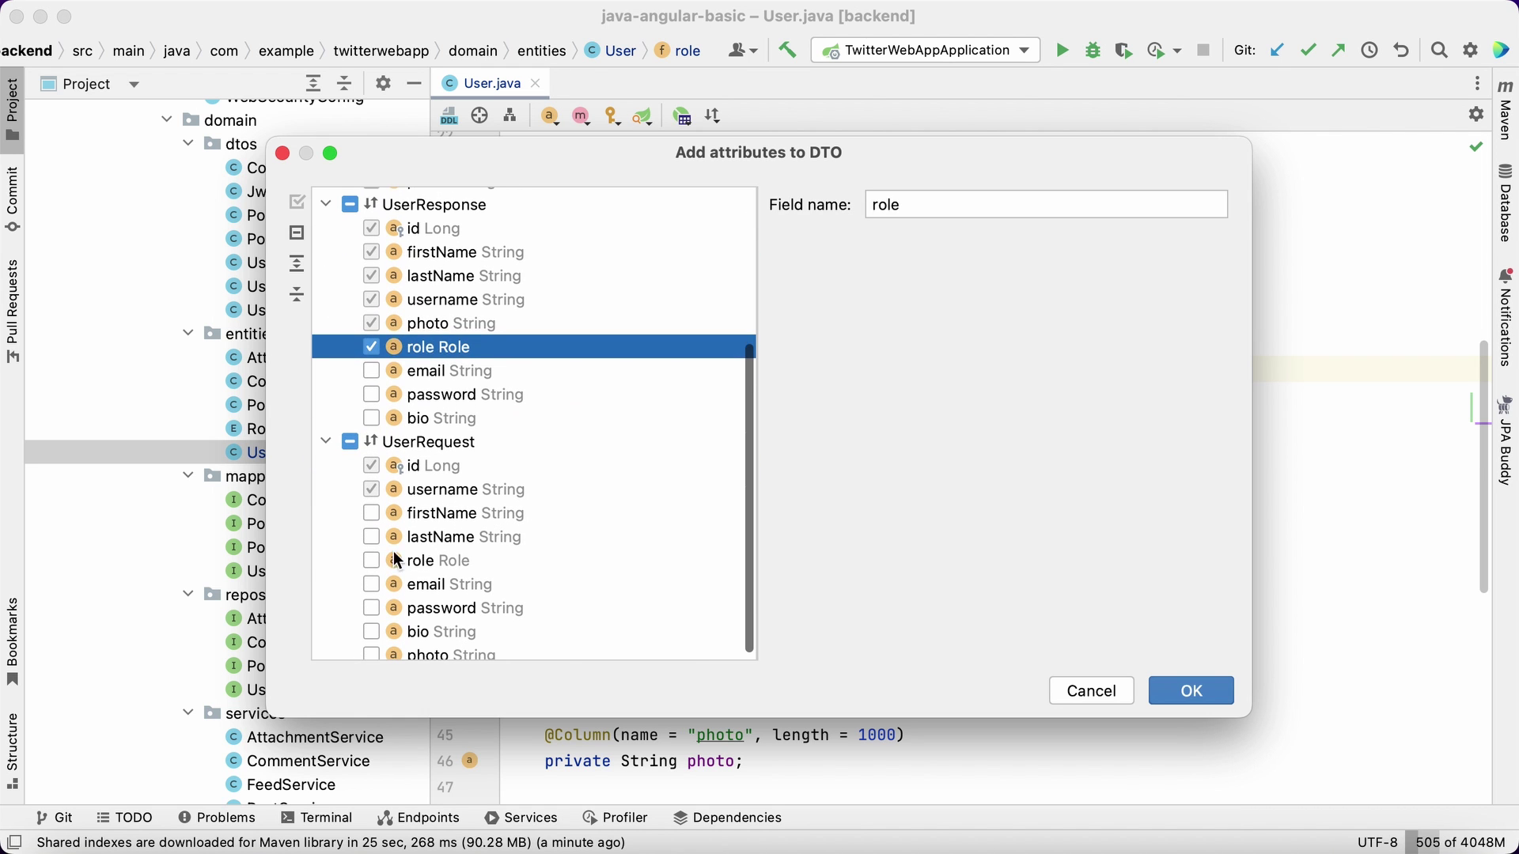
click(374, 562)
click(1219, 690)
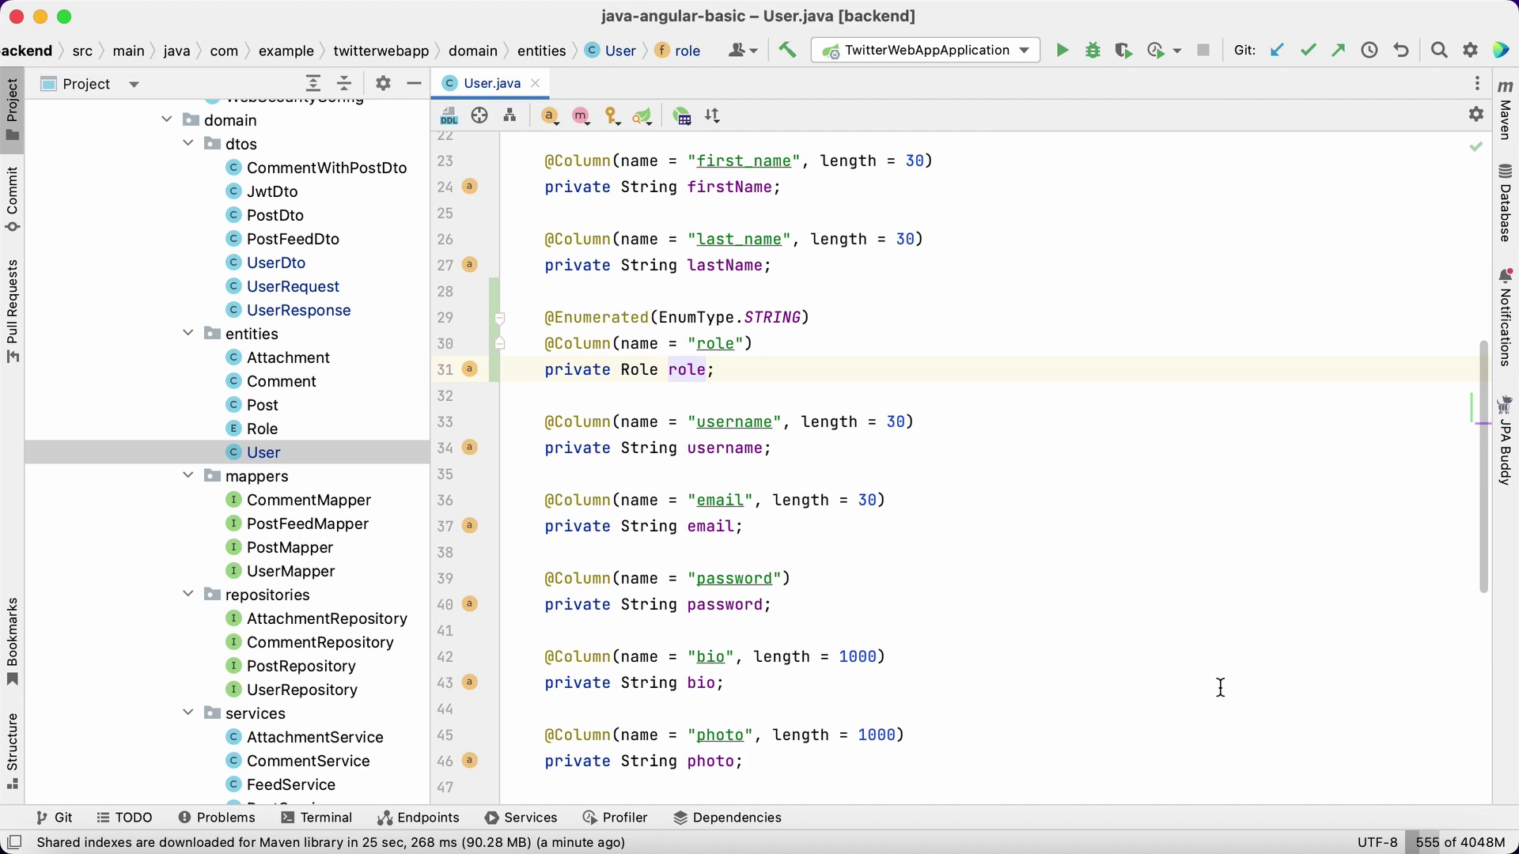
Open UserDto, UserRequest and UserResponse to verify each has role
click(683, 116)
click(779, 145)
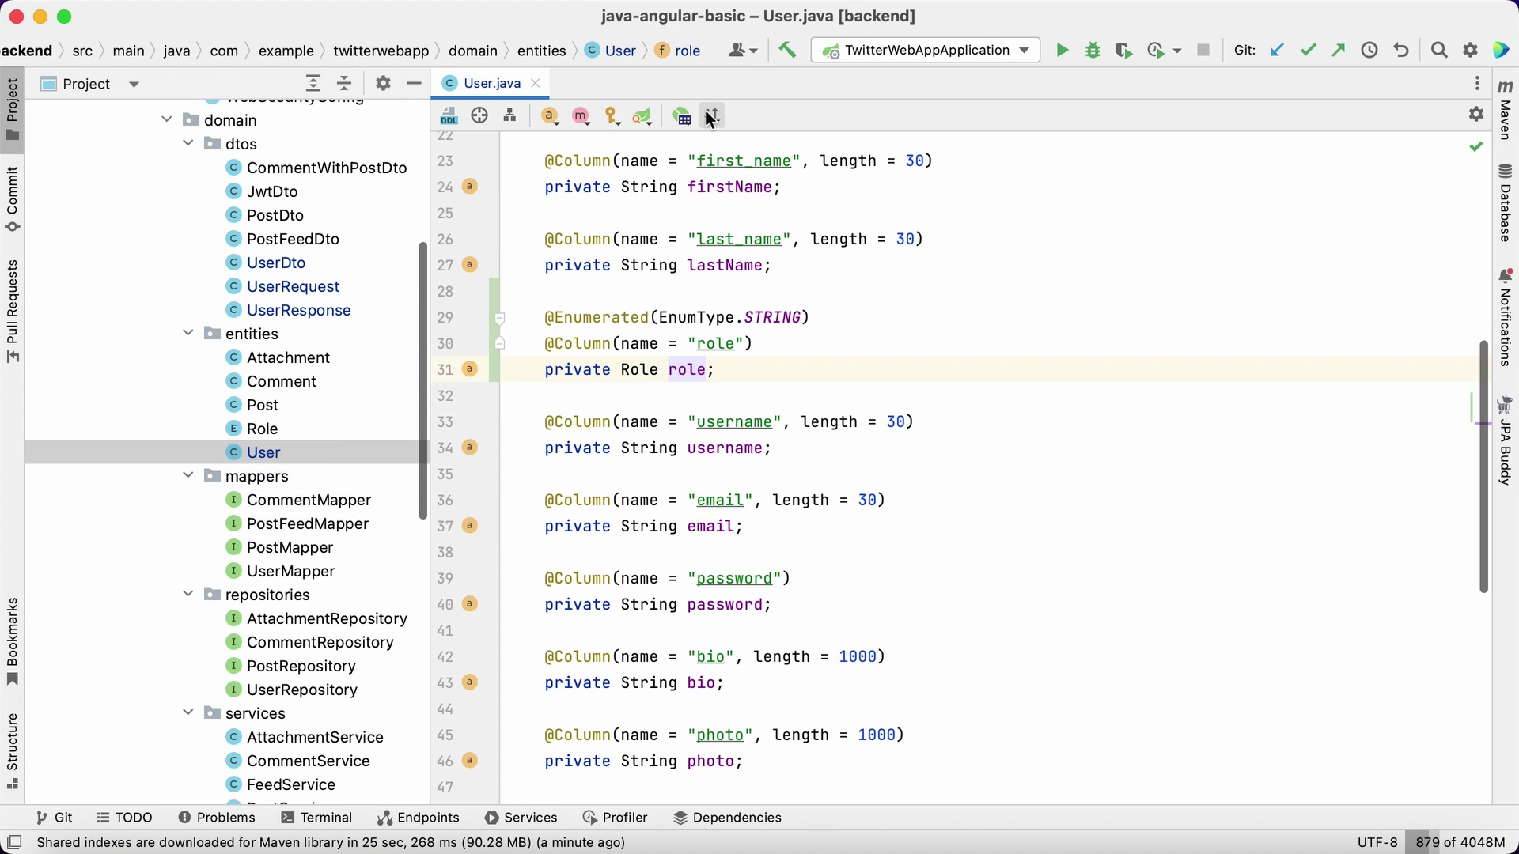
click(711, 116)
click(816, 168)
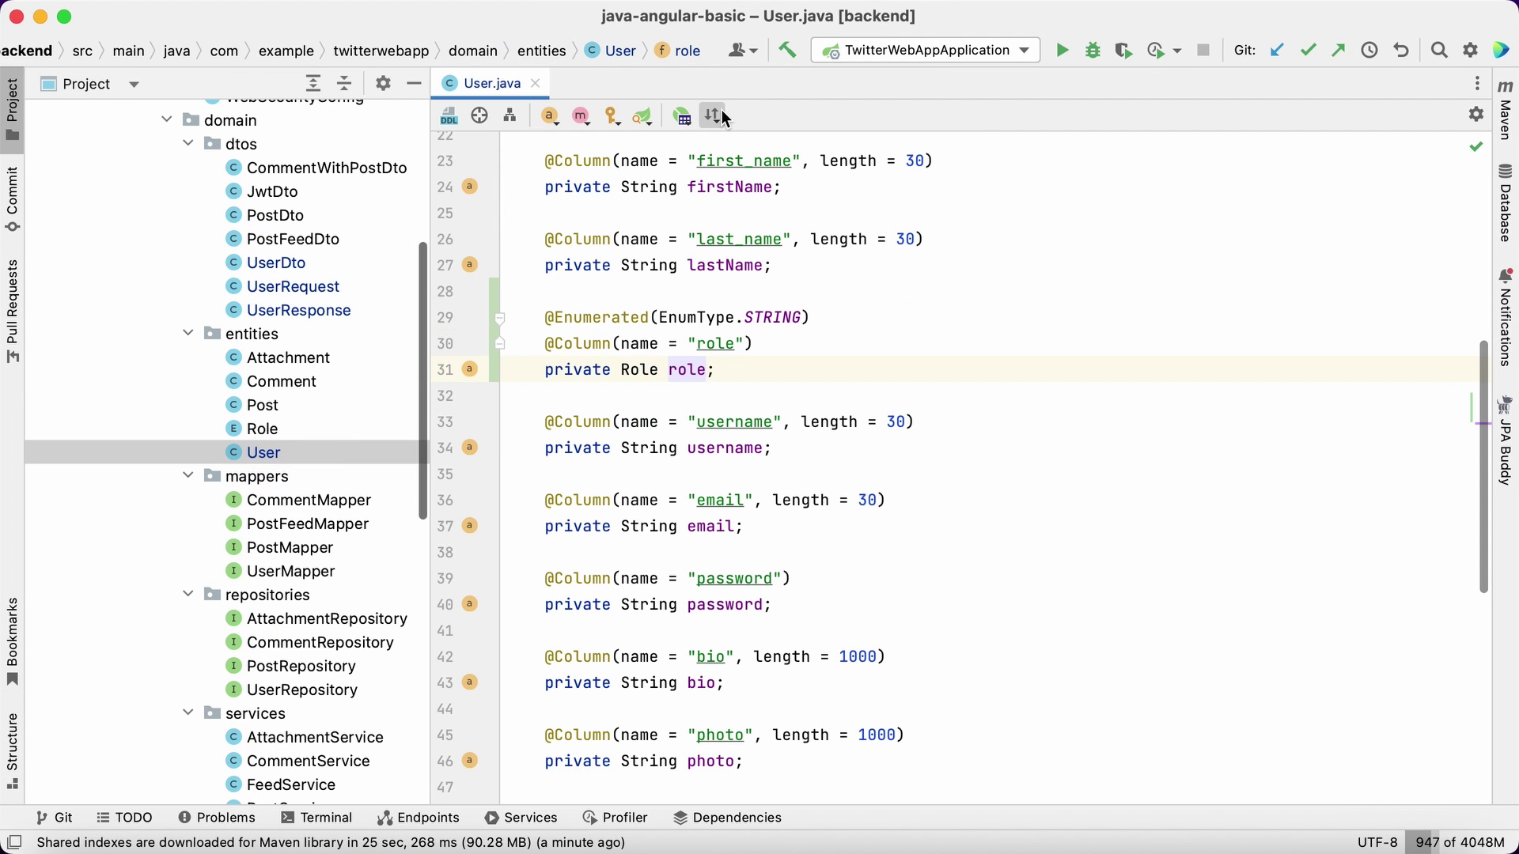
click(711, 115)
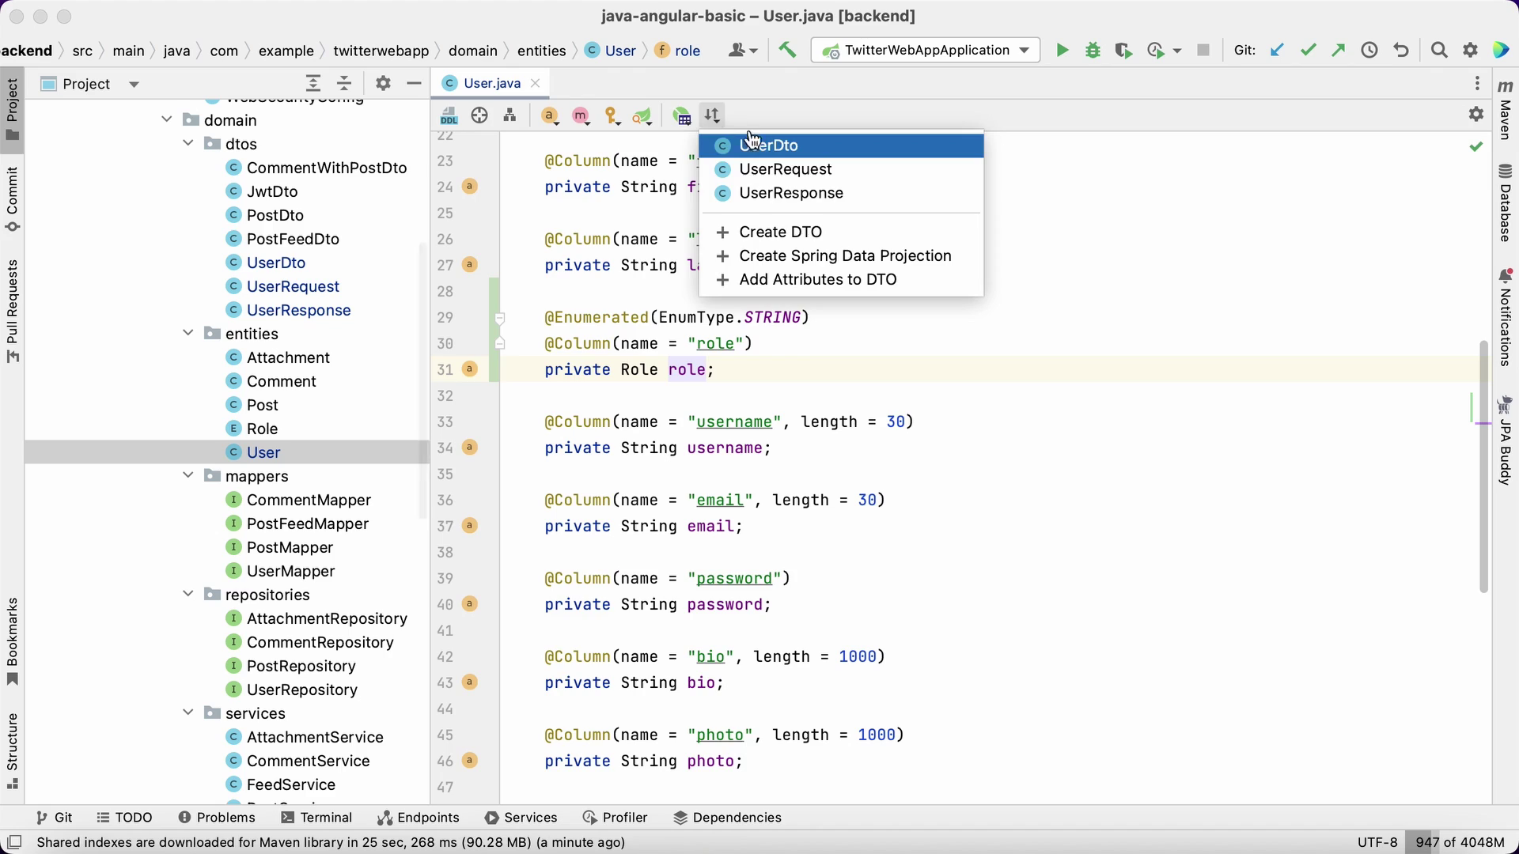
click(816, 191)
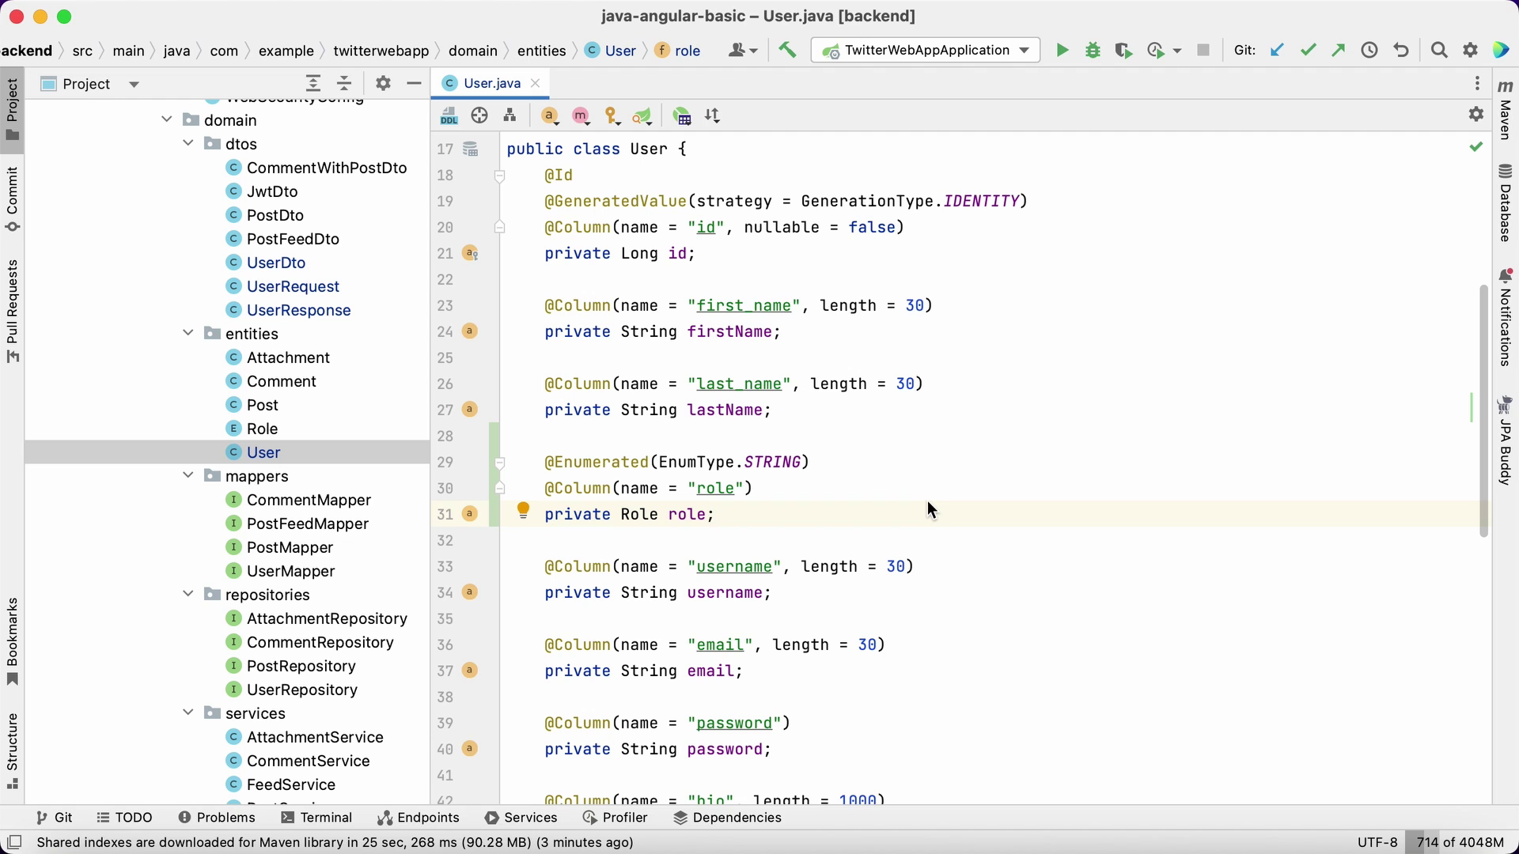
Add the fax and rating attributes to the User entity from its DTOs
click(550, 115)
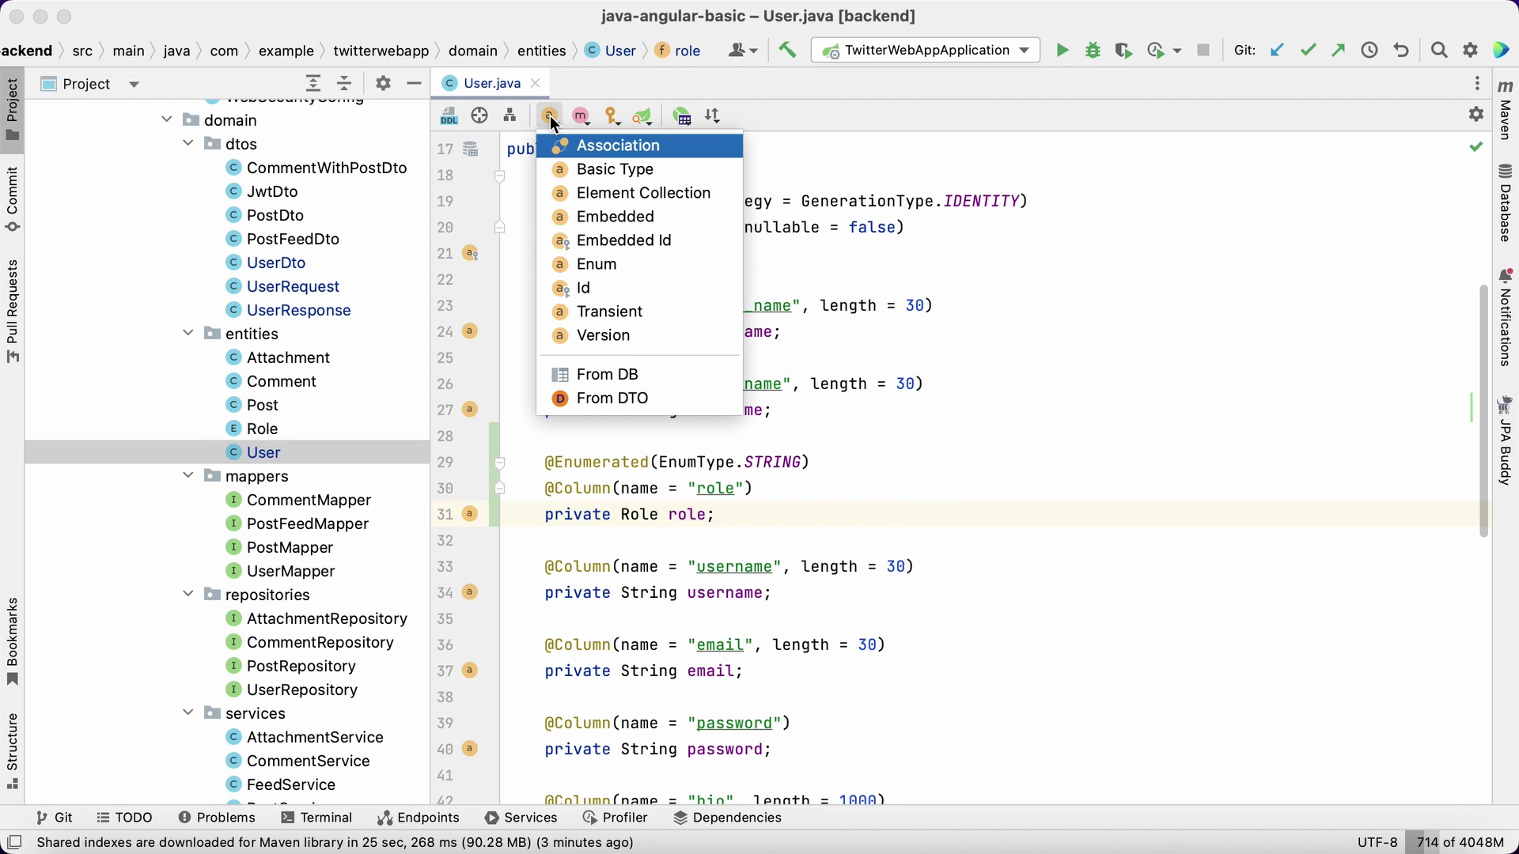
click(709, 398)
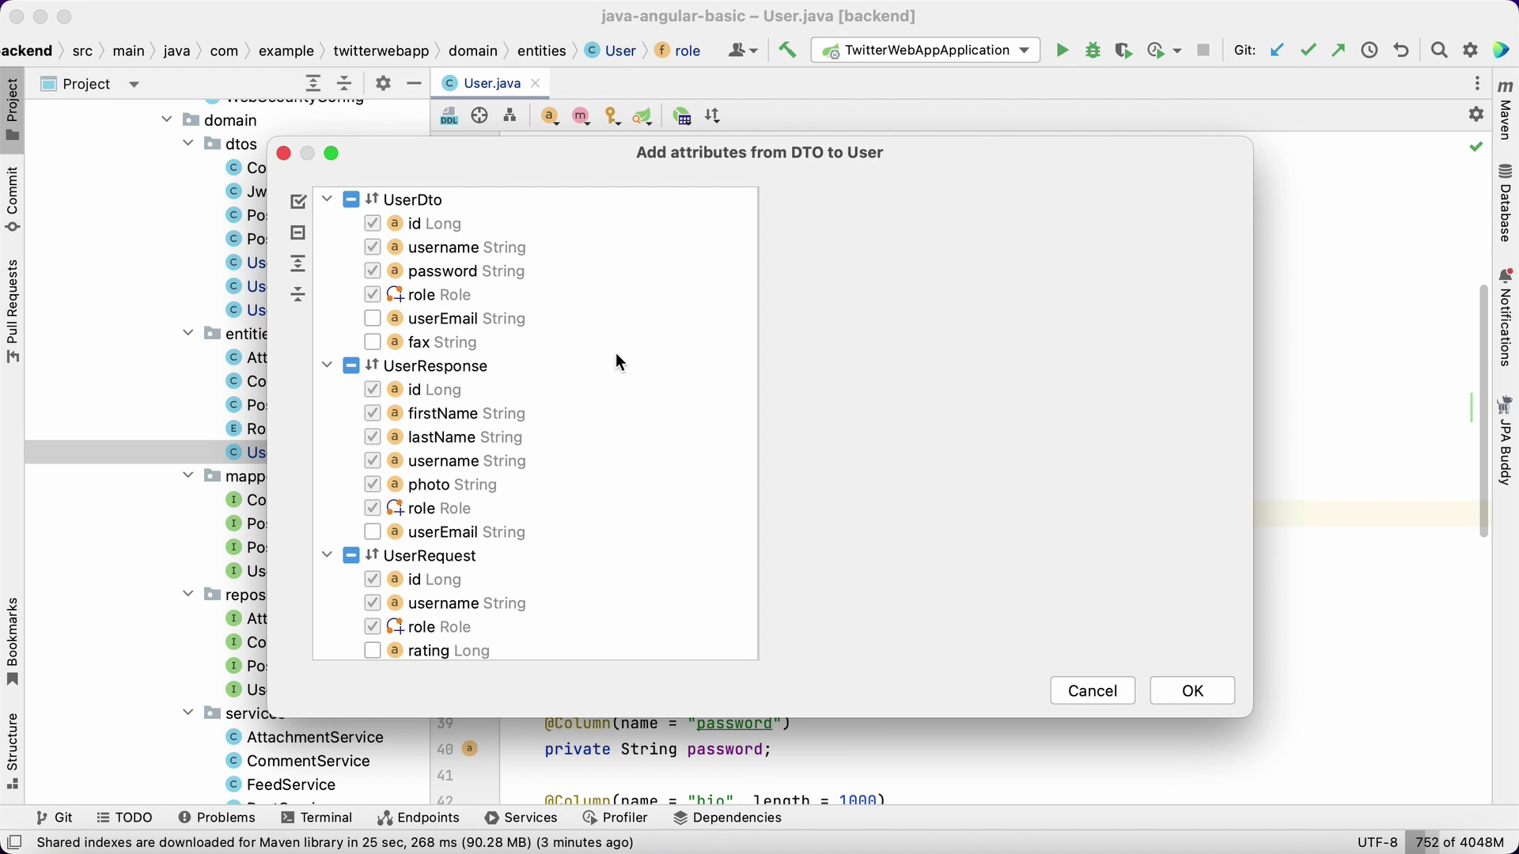
click(375, 342)
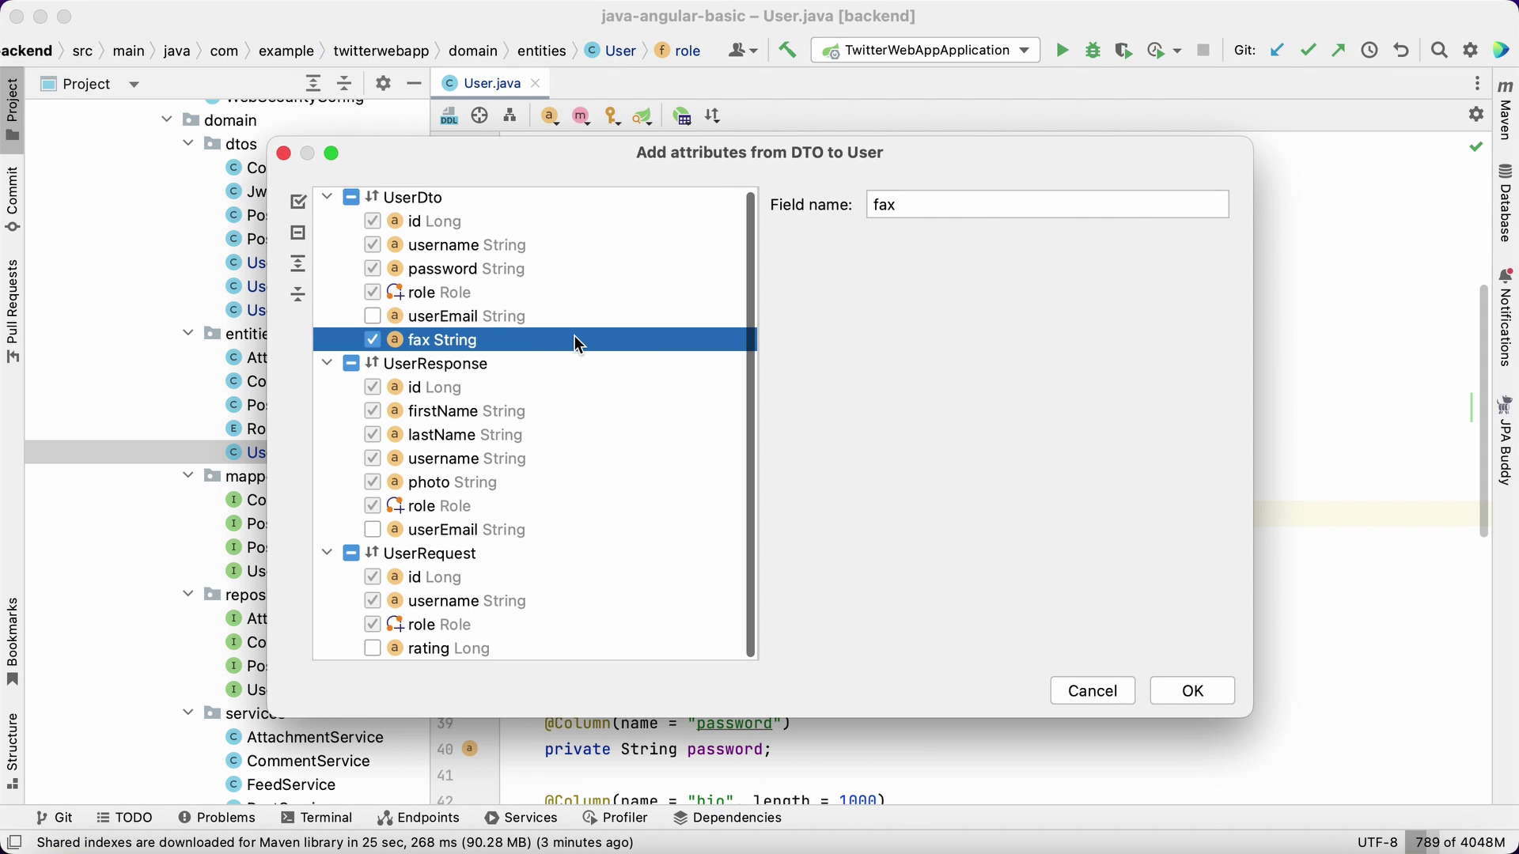
click(373, 648)
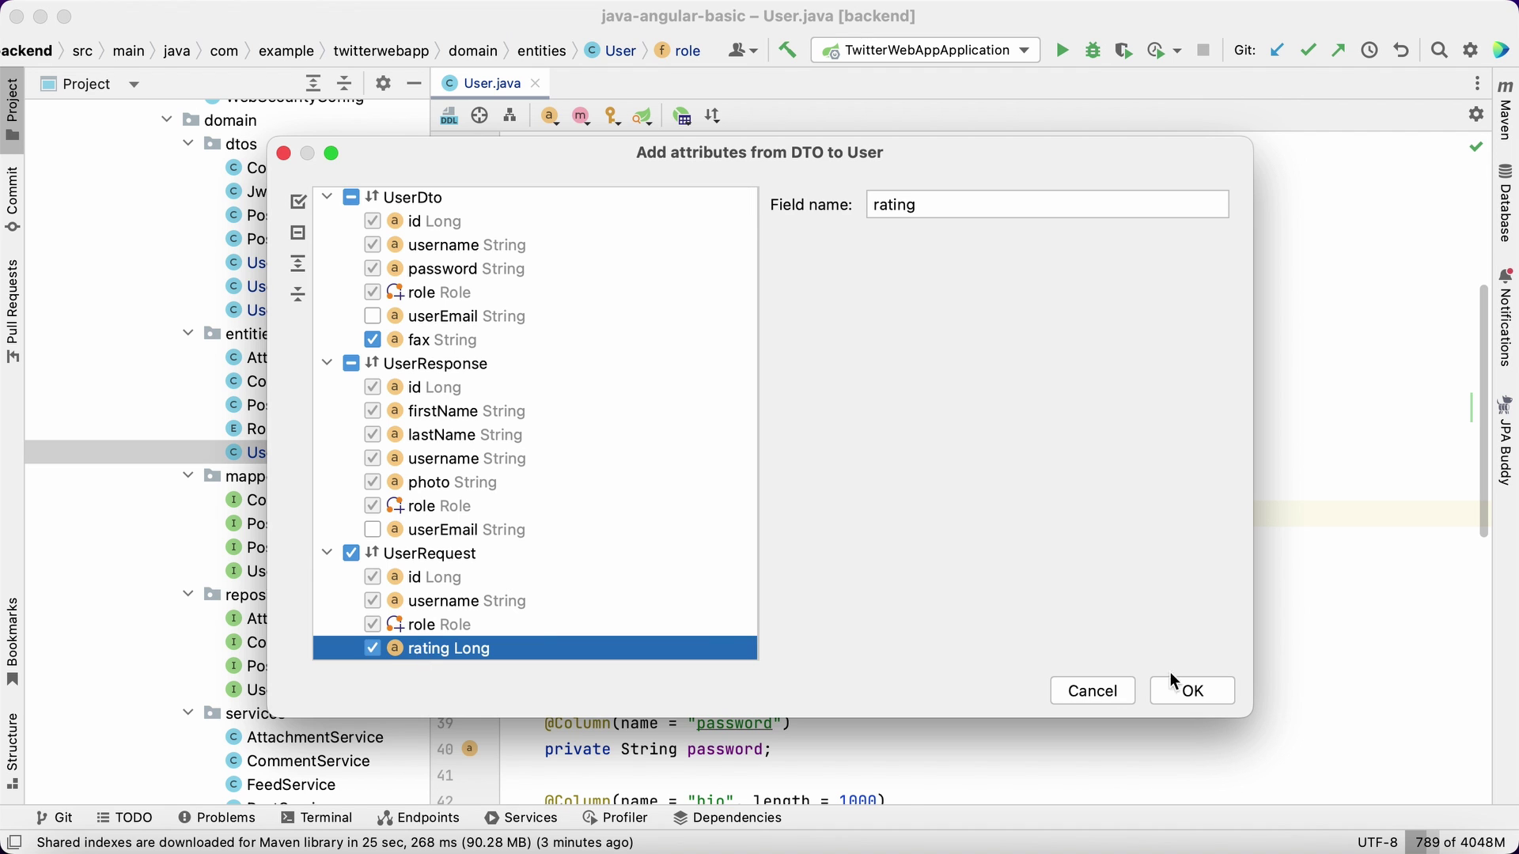
click(1188, 691)
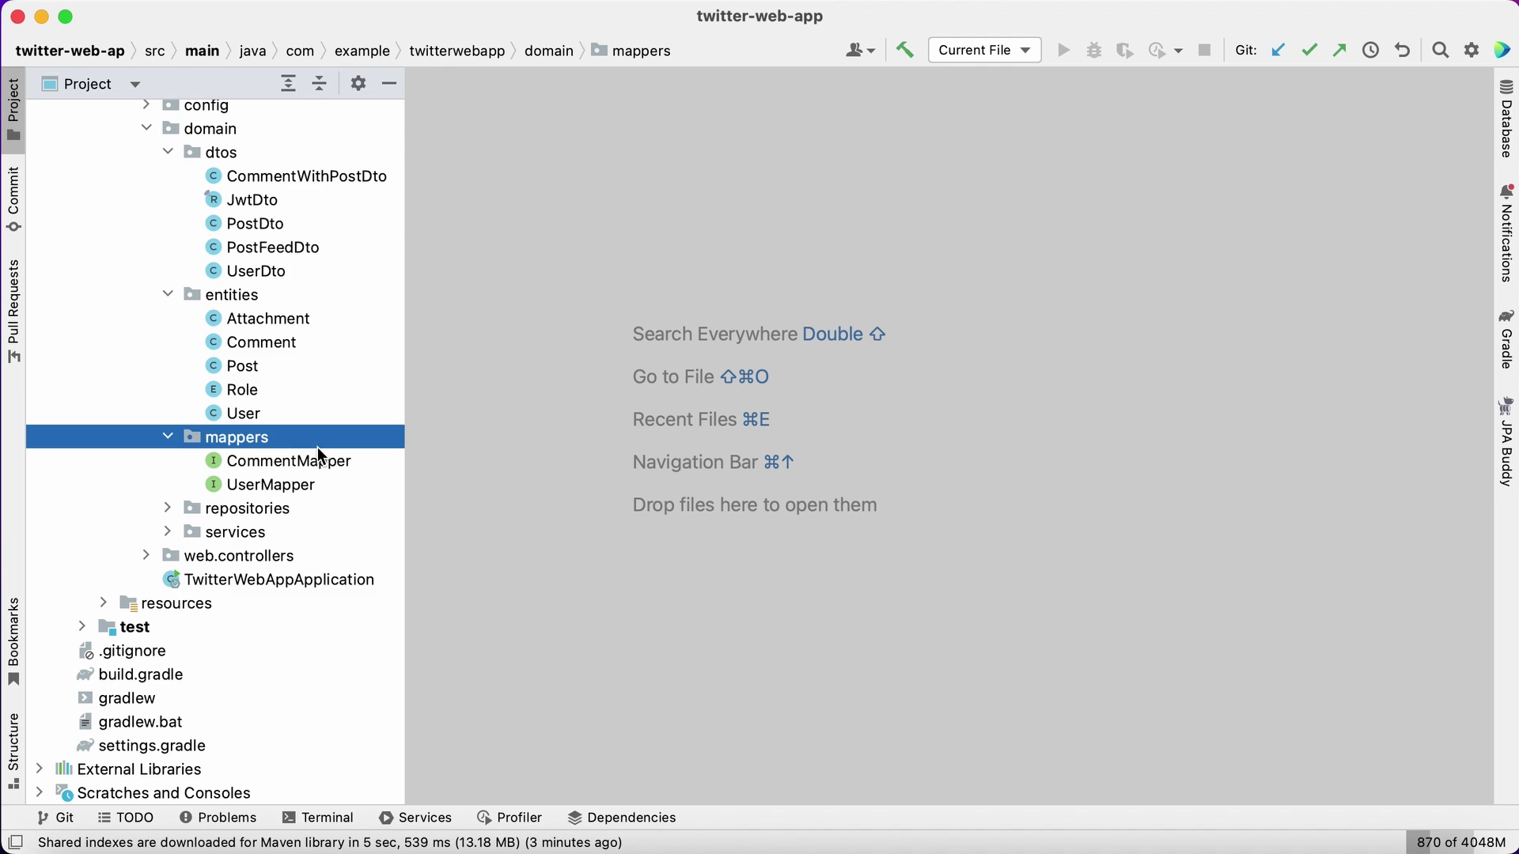
Create a PostMapper interface in the mappers package that maps the Post entity to PostDto
key(super+n)
mouse_move(315, 549)
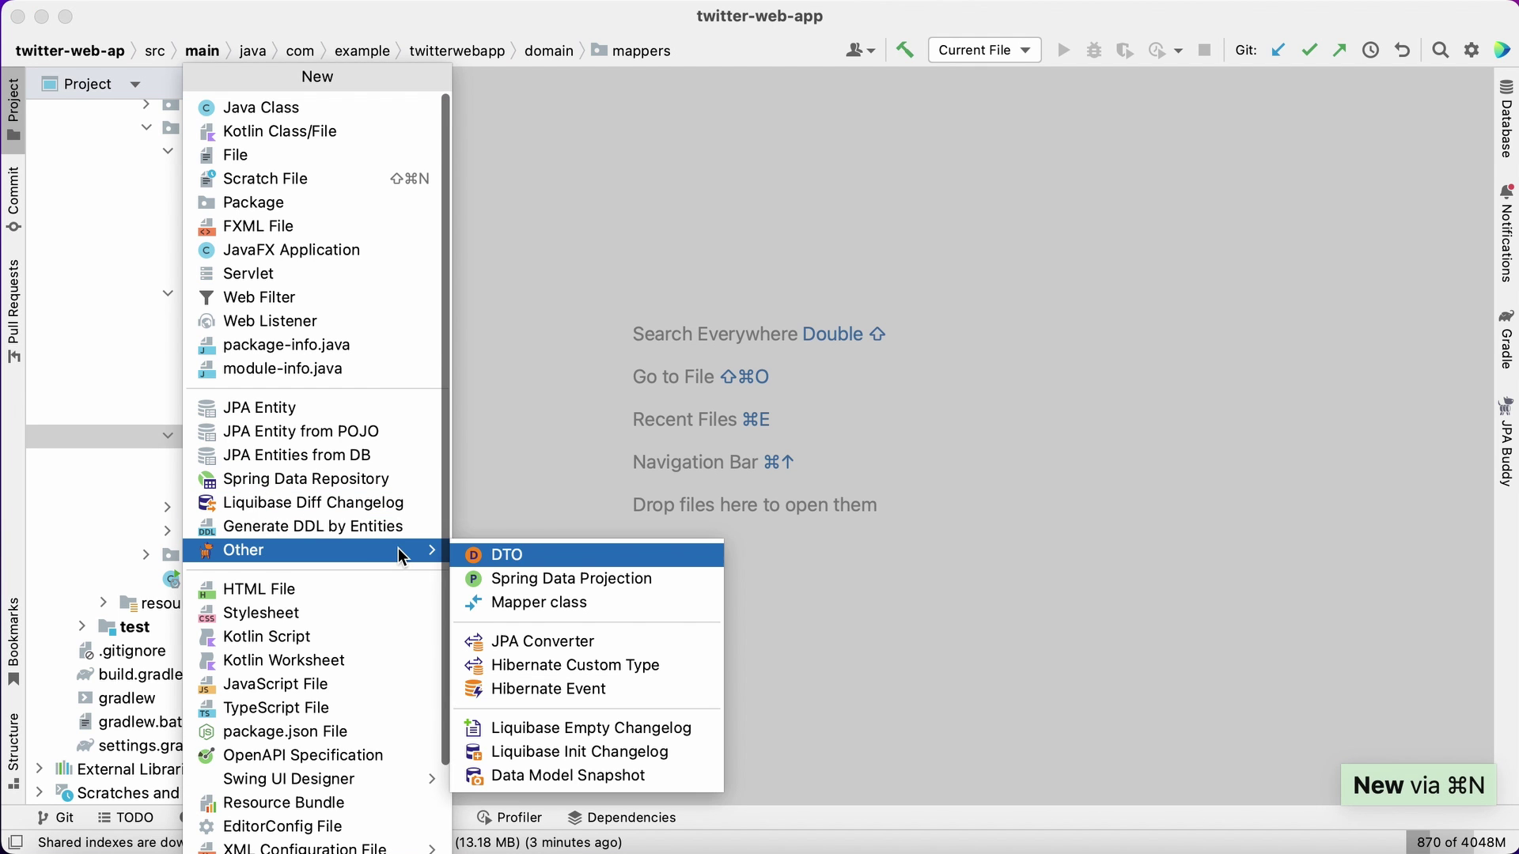
click(654, 603)
click(1049, 334)
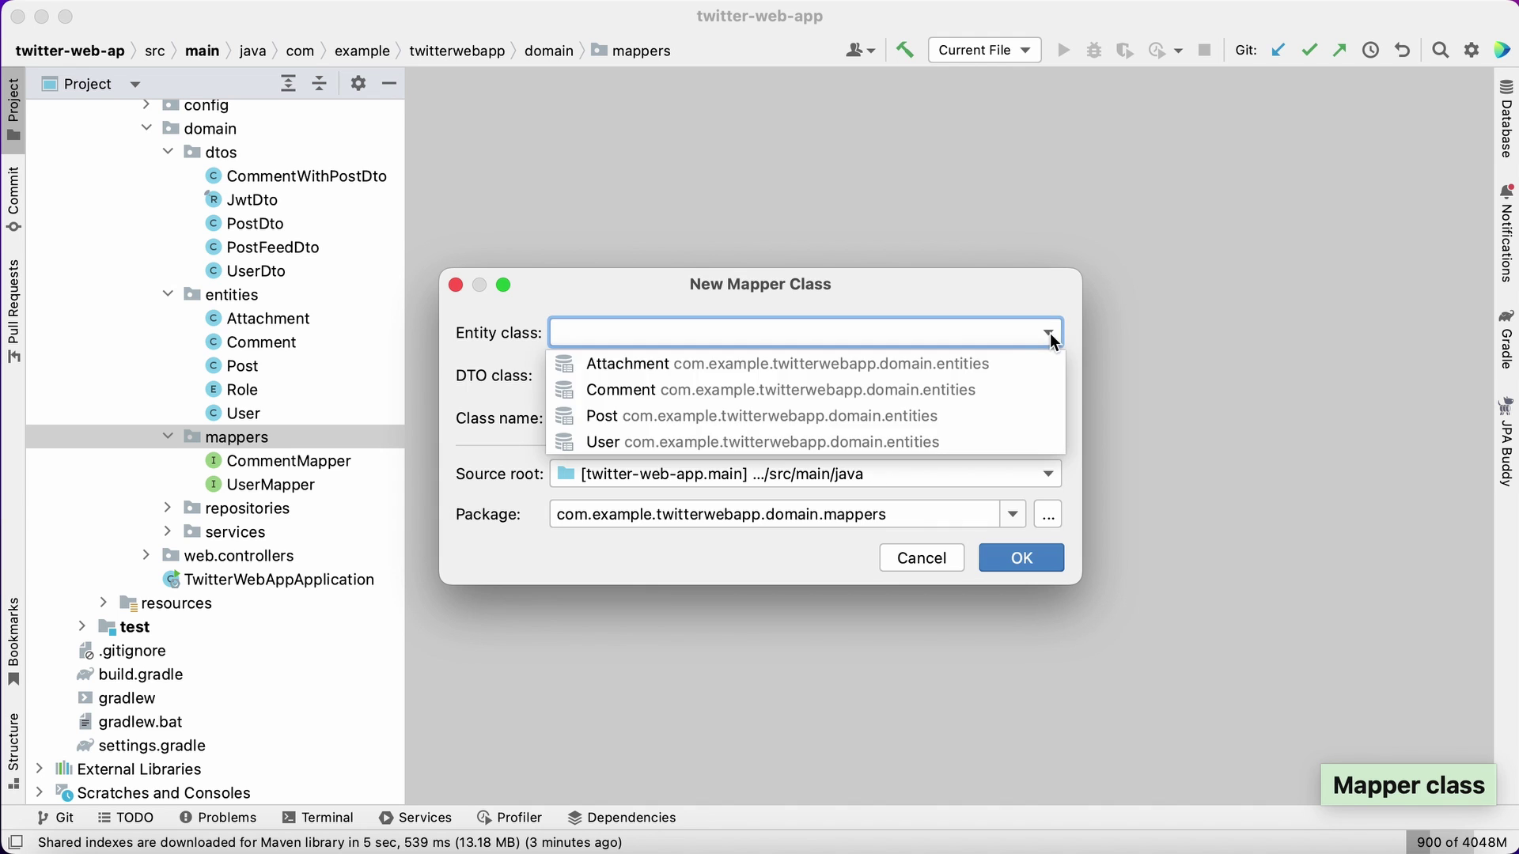
click(982, 416)
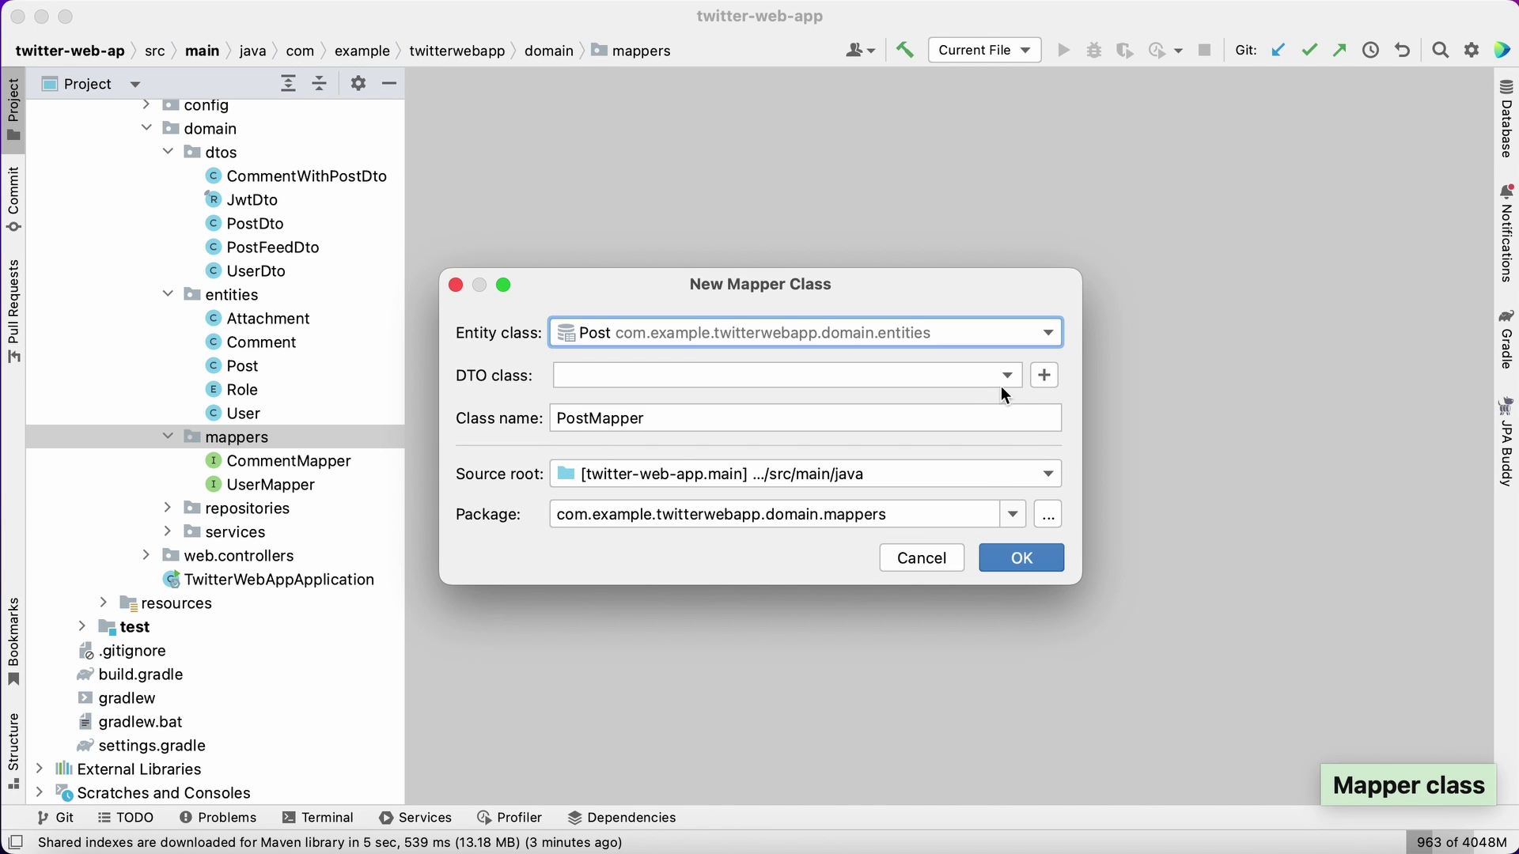
click(1007, 376)
click(973, 408)
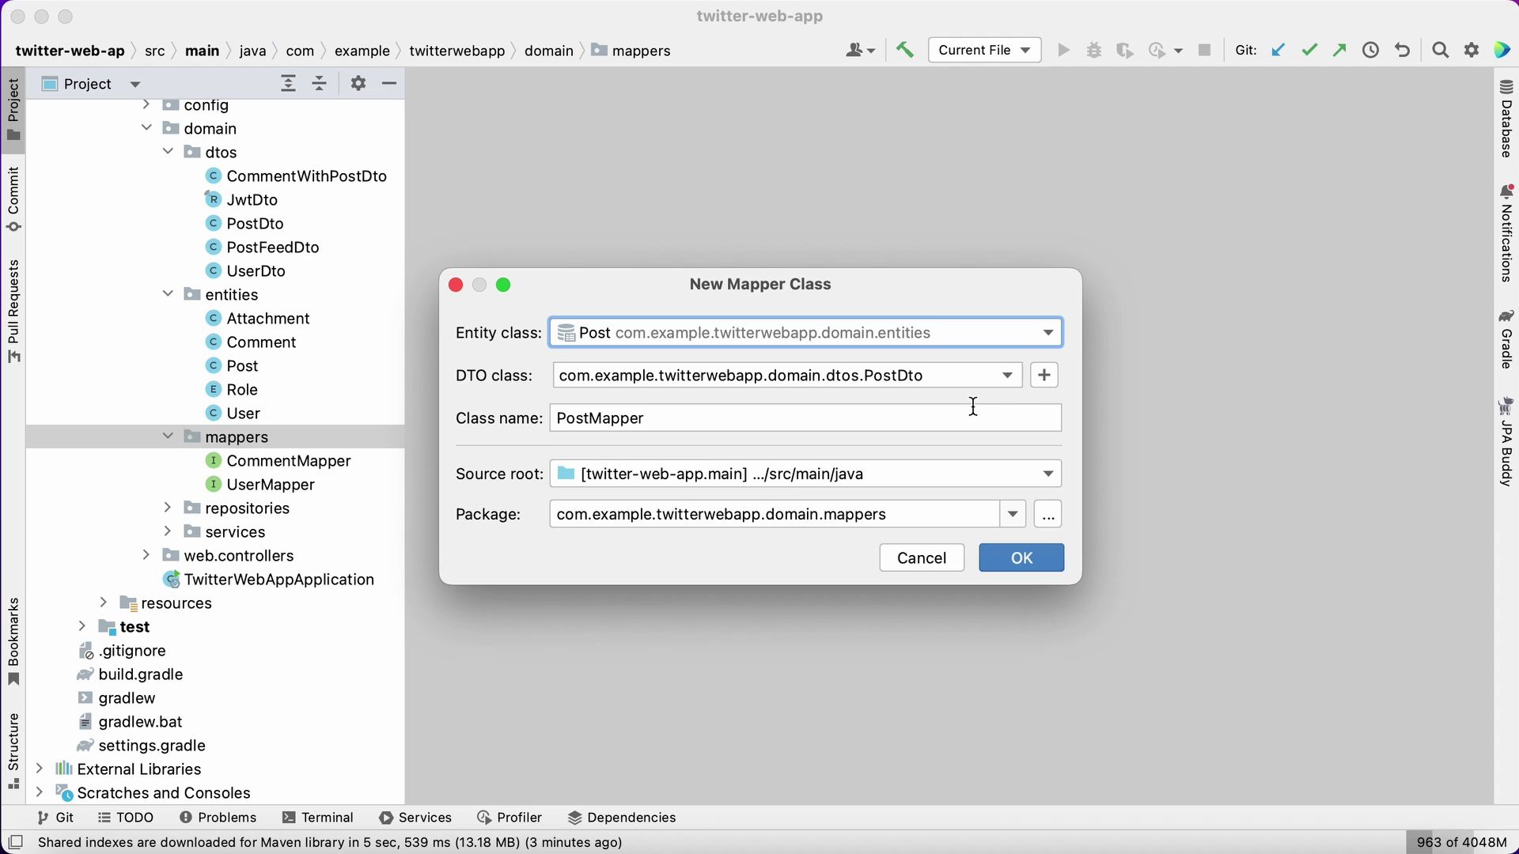
click(1055, 563)
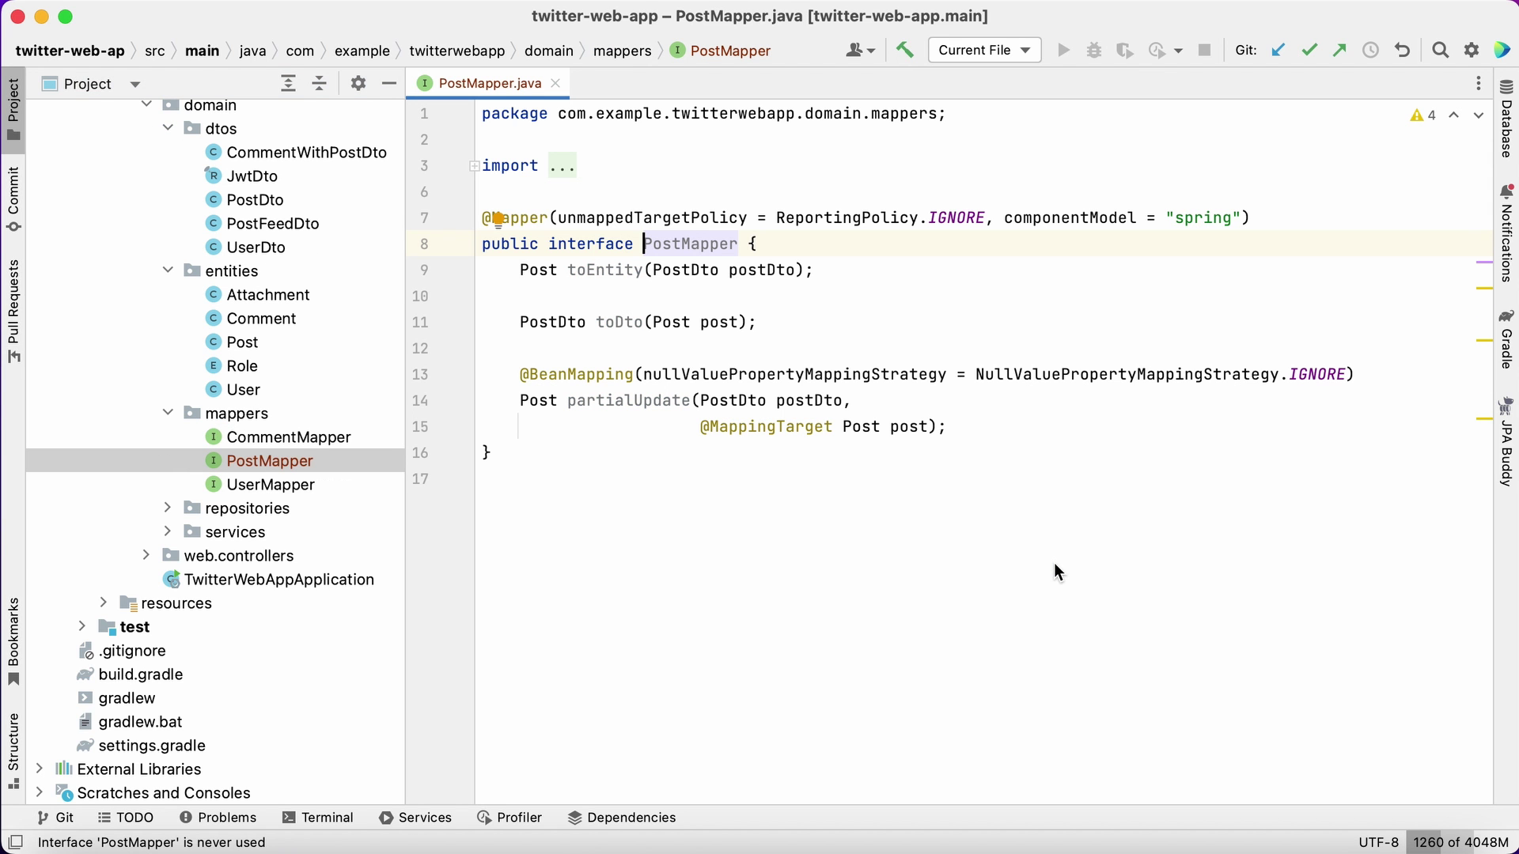
Start a new Post DTO and attach a new PostMapper in the mappers package
key(super+n)
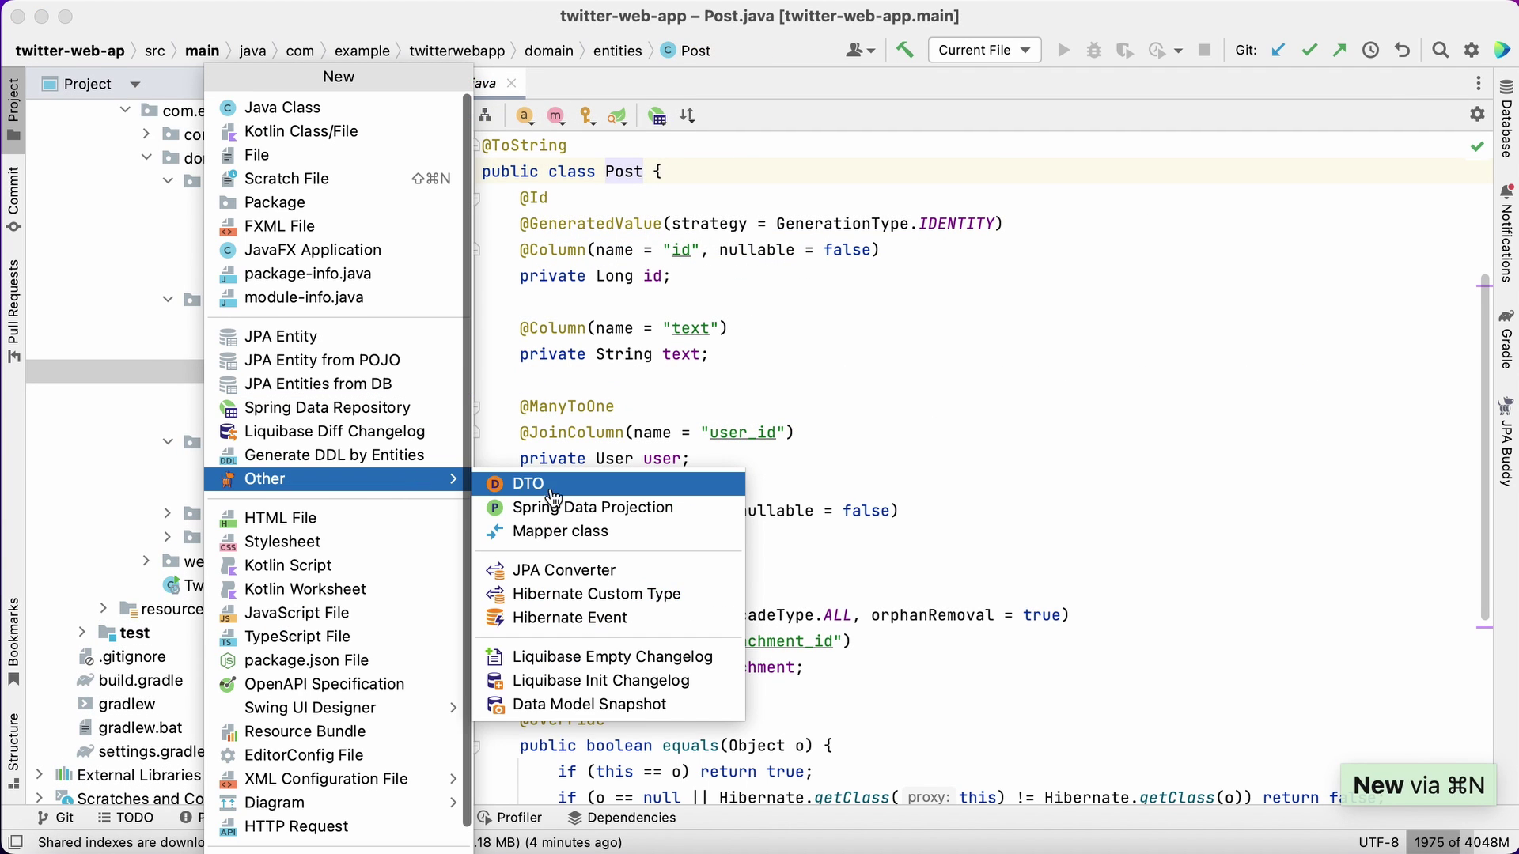
mouse_move(265, 478)
click(590, 484)
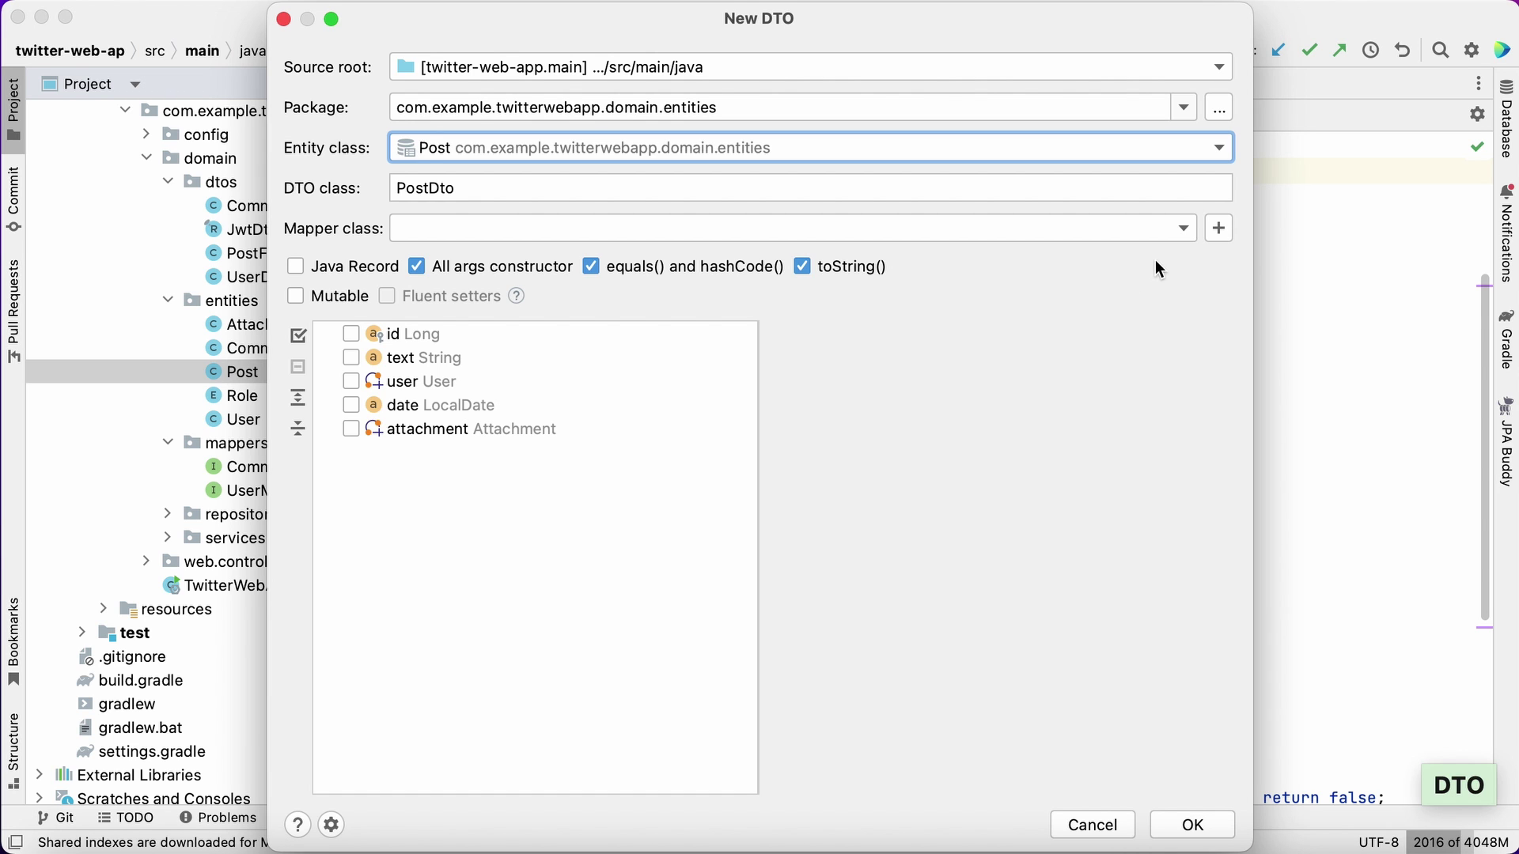
click(1216, 230)
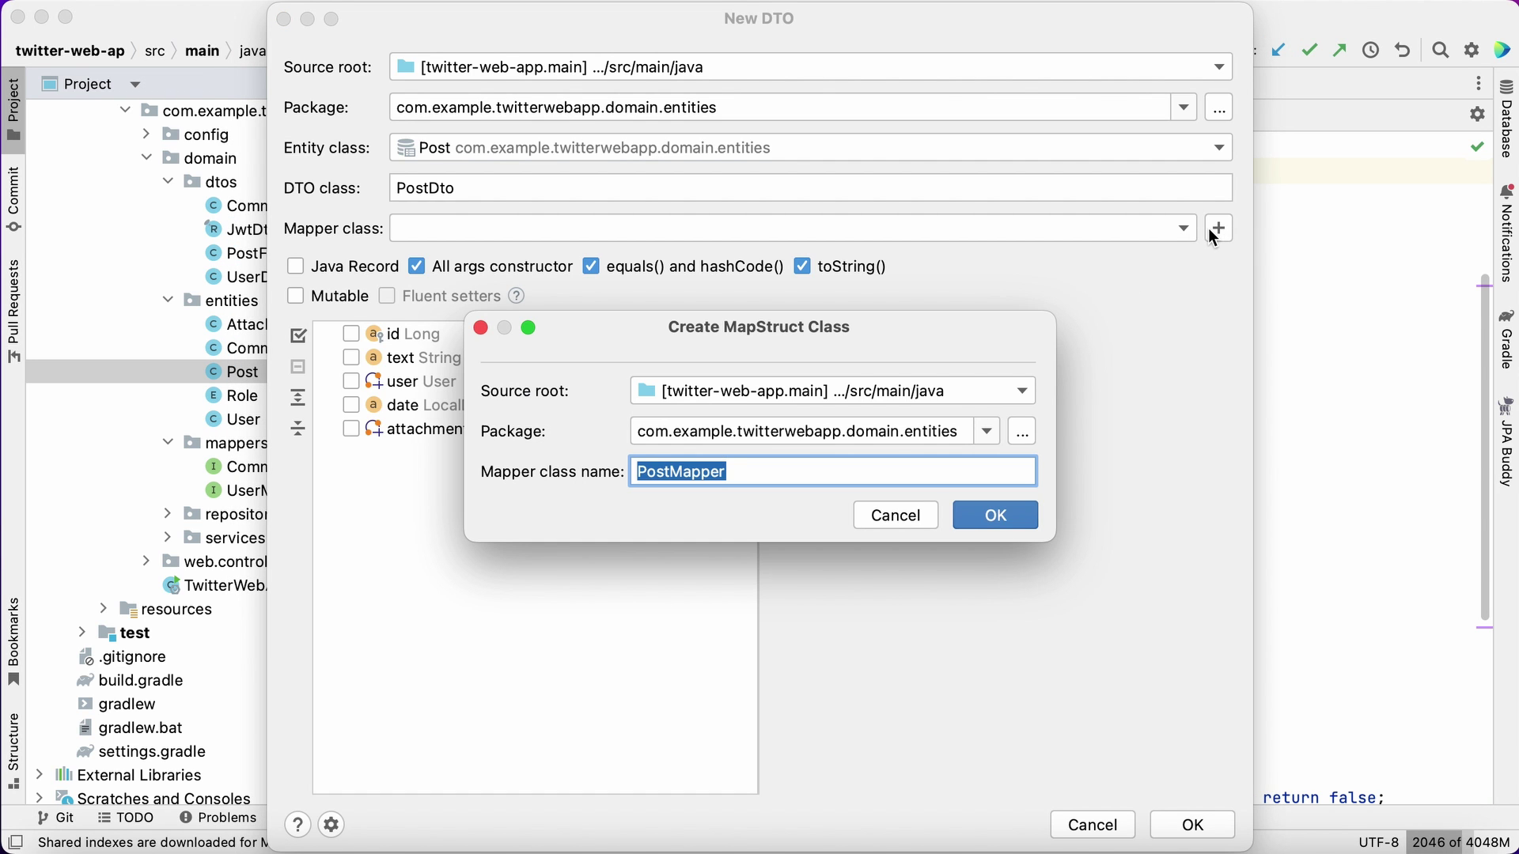
key(shift+Tab)
key(alt+shift+Left)
key(BackSpace)
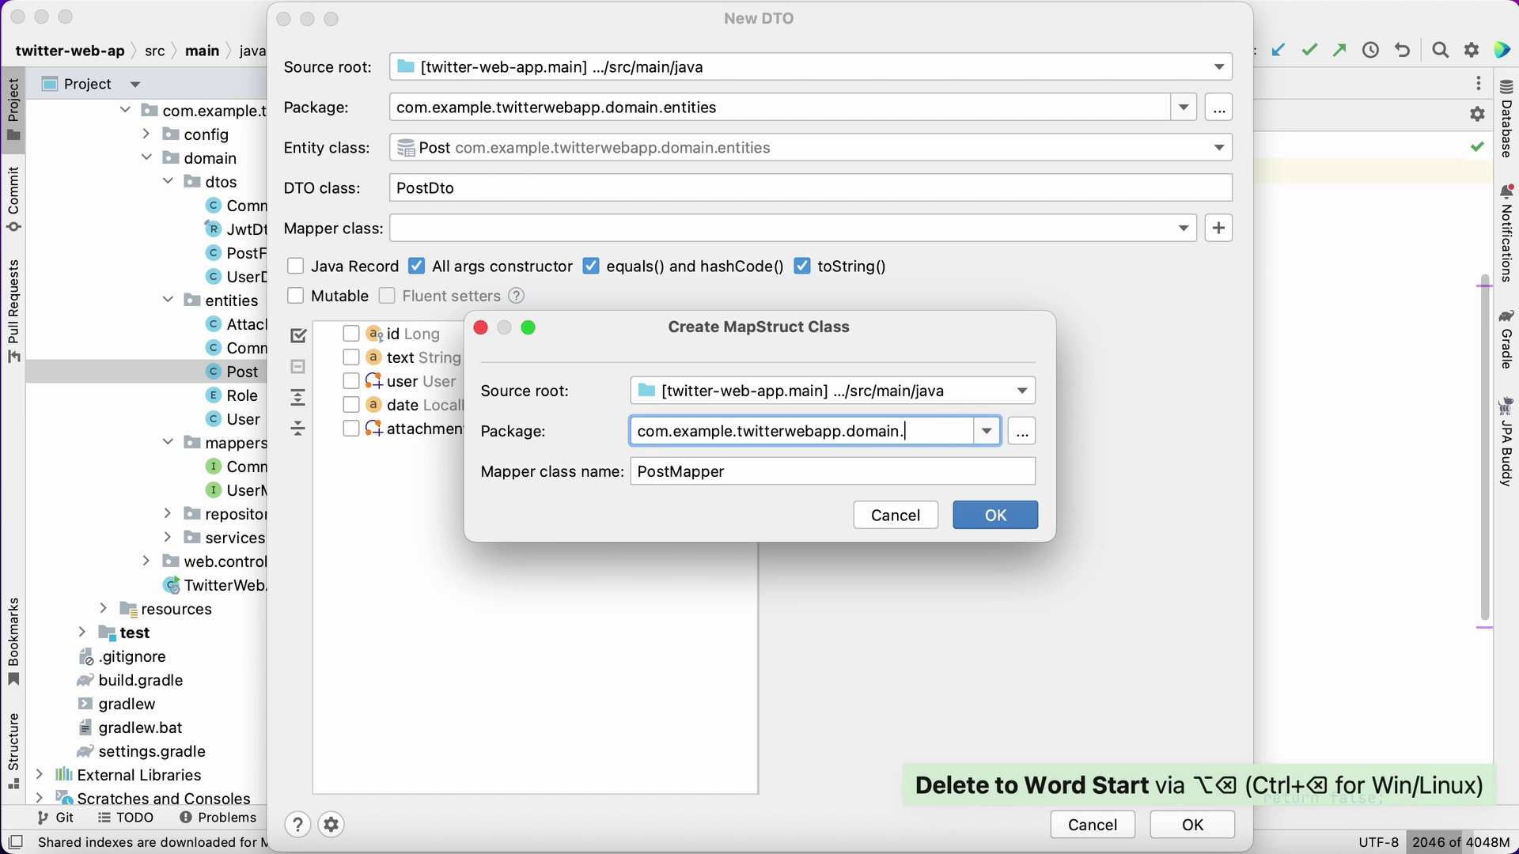
text(ma)
key(Return)
key(Return)
click(351, 359)
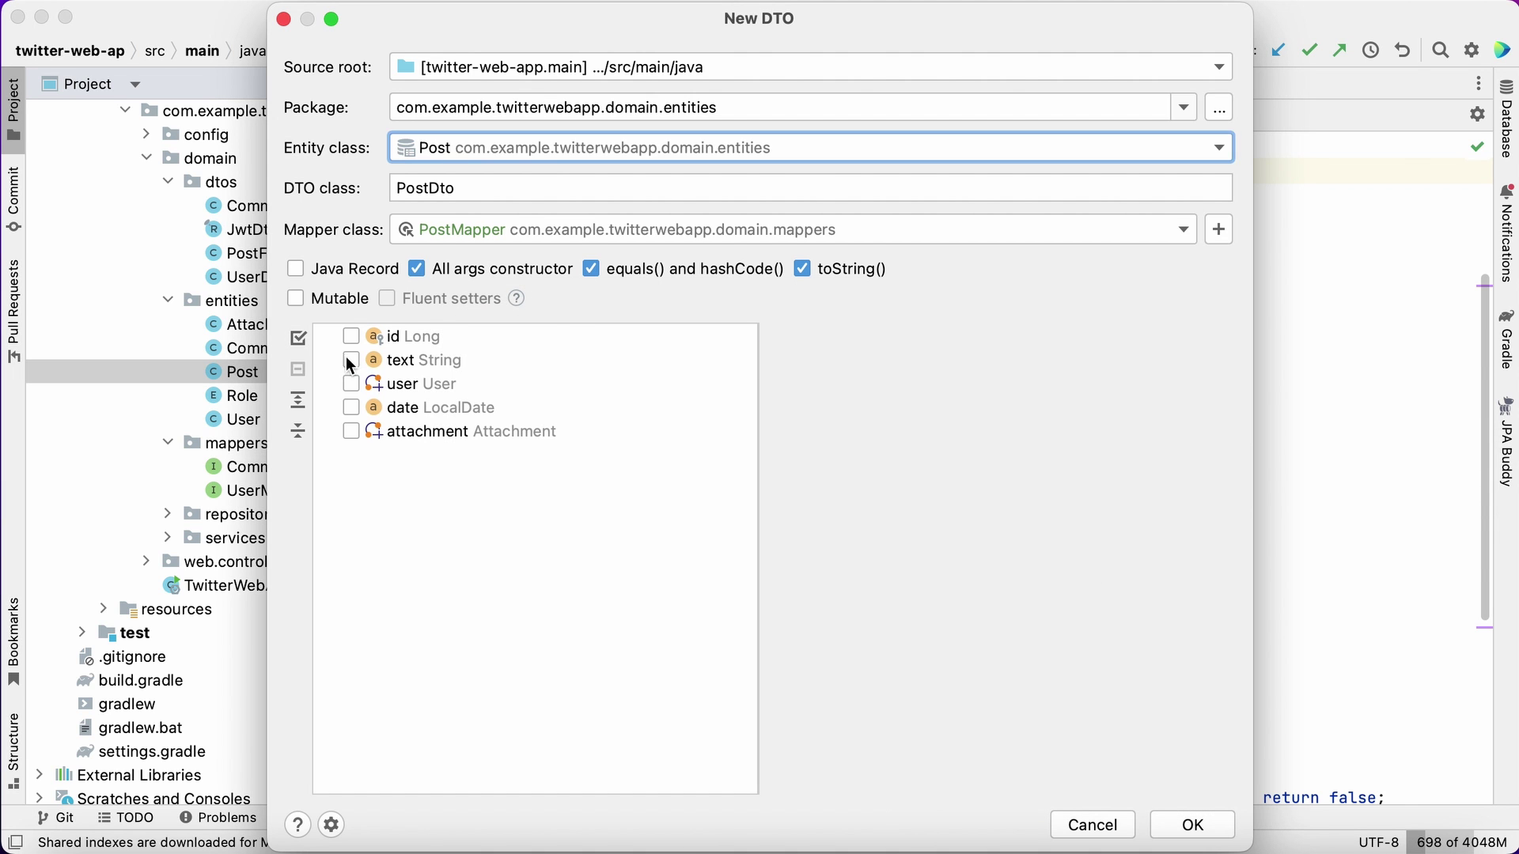
Include text and the flattened user id in the DTO, excluding other user fields, and create it
click(351, 407)
click(404, 384)
click(874, 464)
click(349, 382)
click(374, 408)
click(1193, 825)
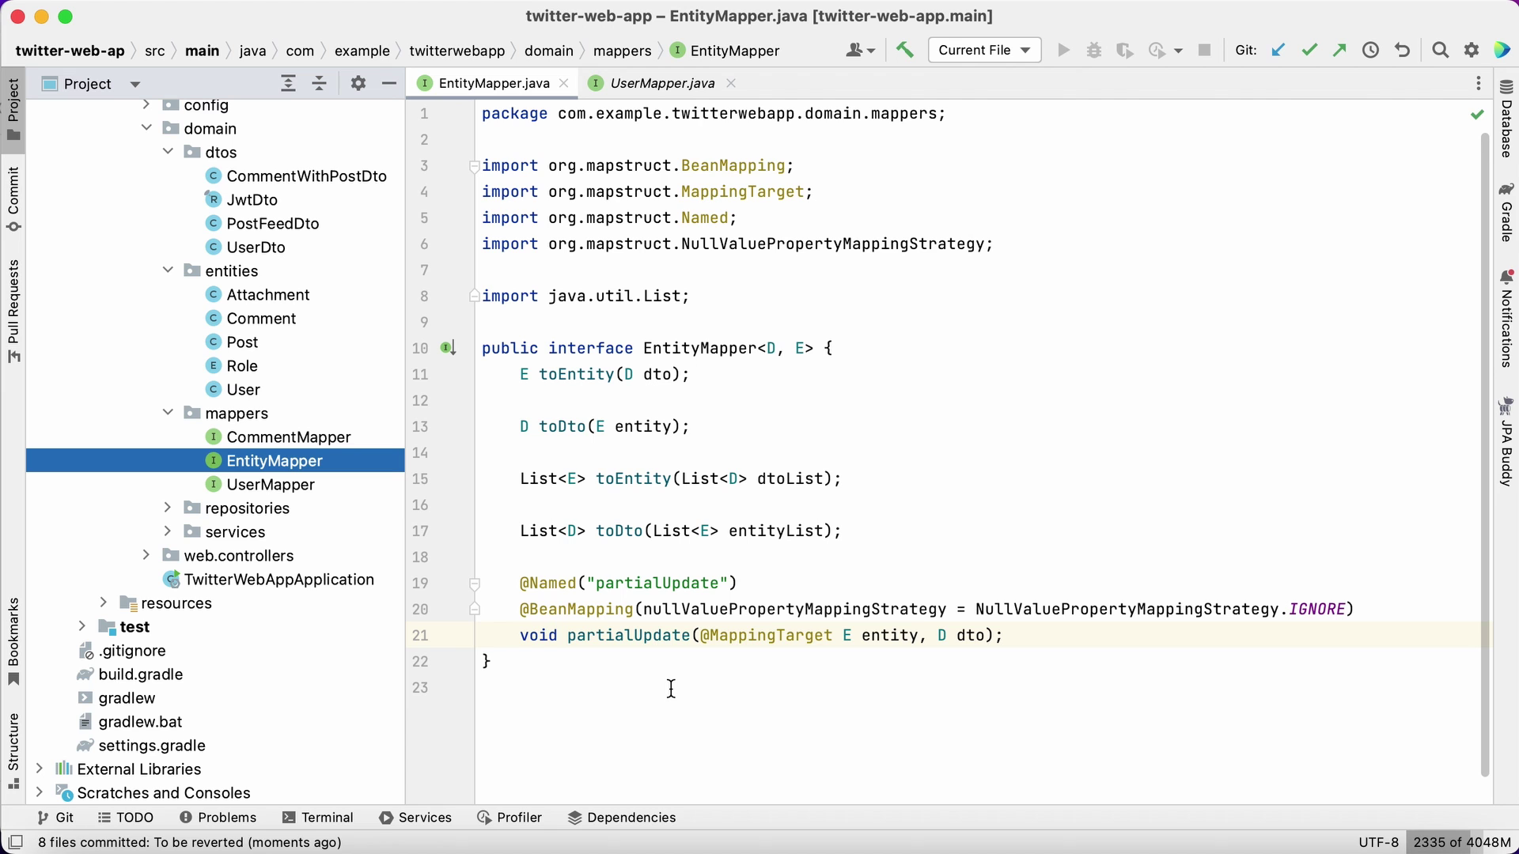
Create PostMapper in mappers for the Post entity and its DTO, mapping userId to user.id
click(276, 413)
key(super+n)
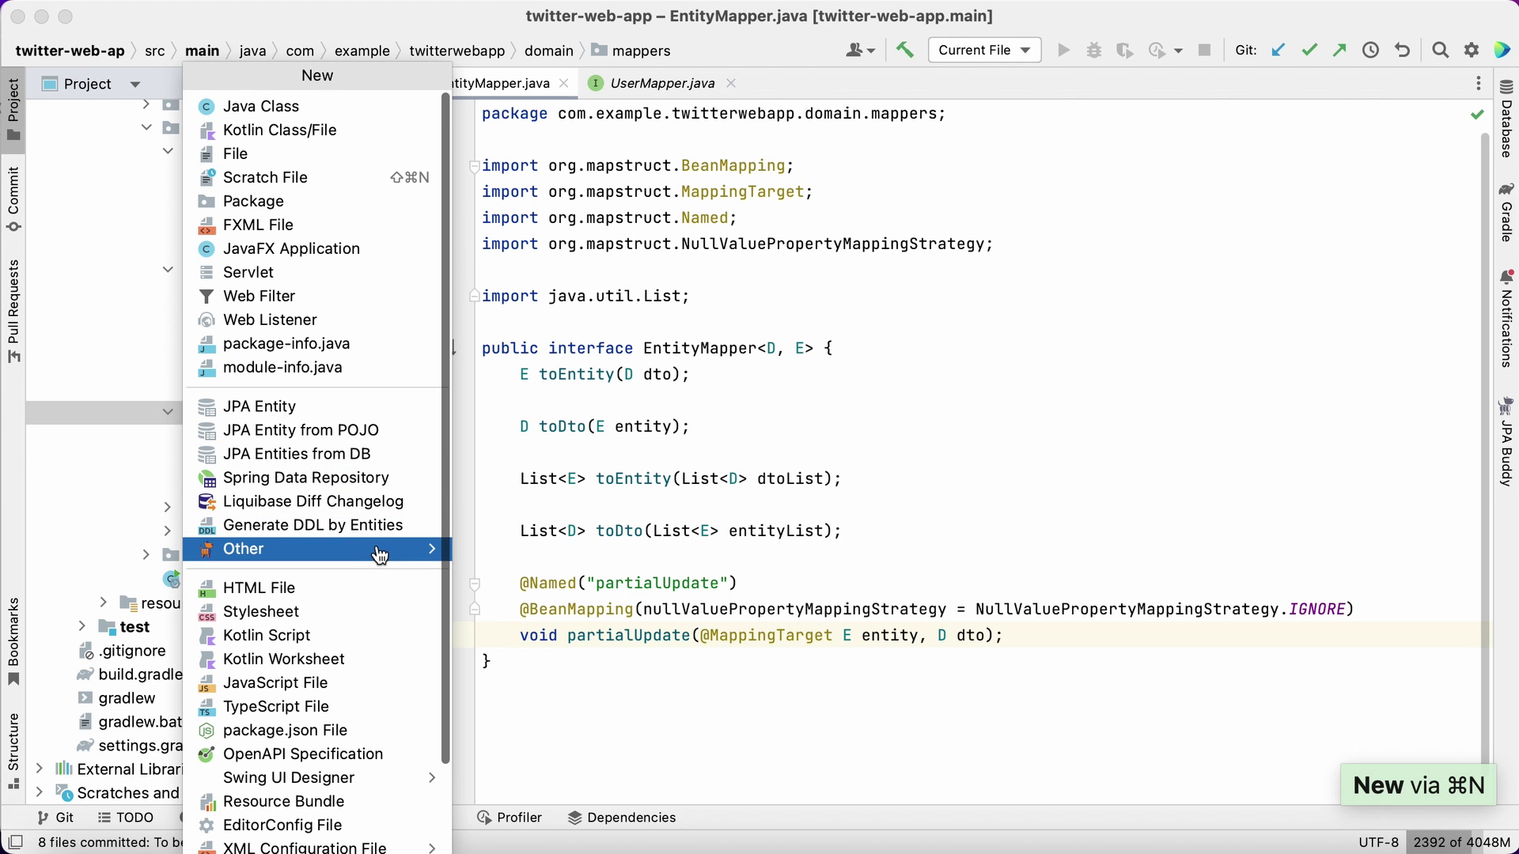
mouse_move(315, 549)
click(642, 606)
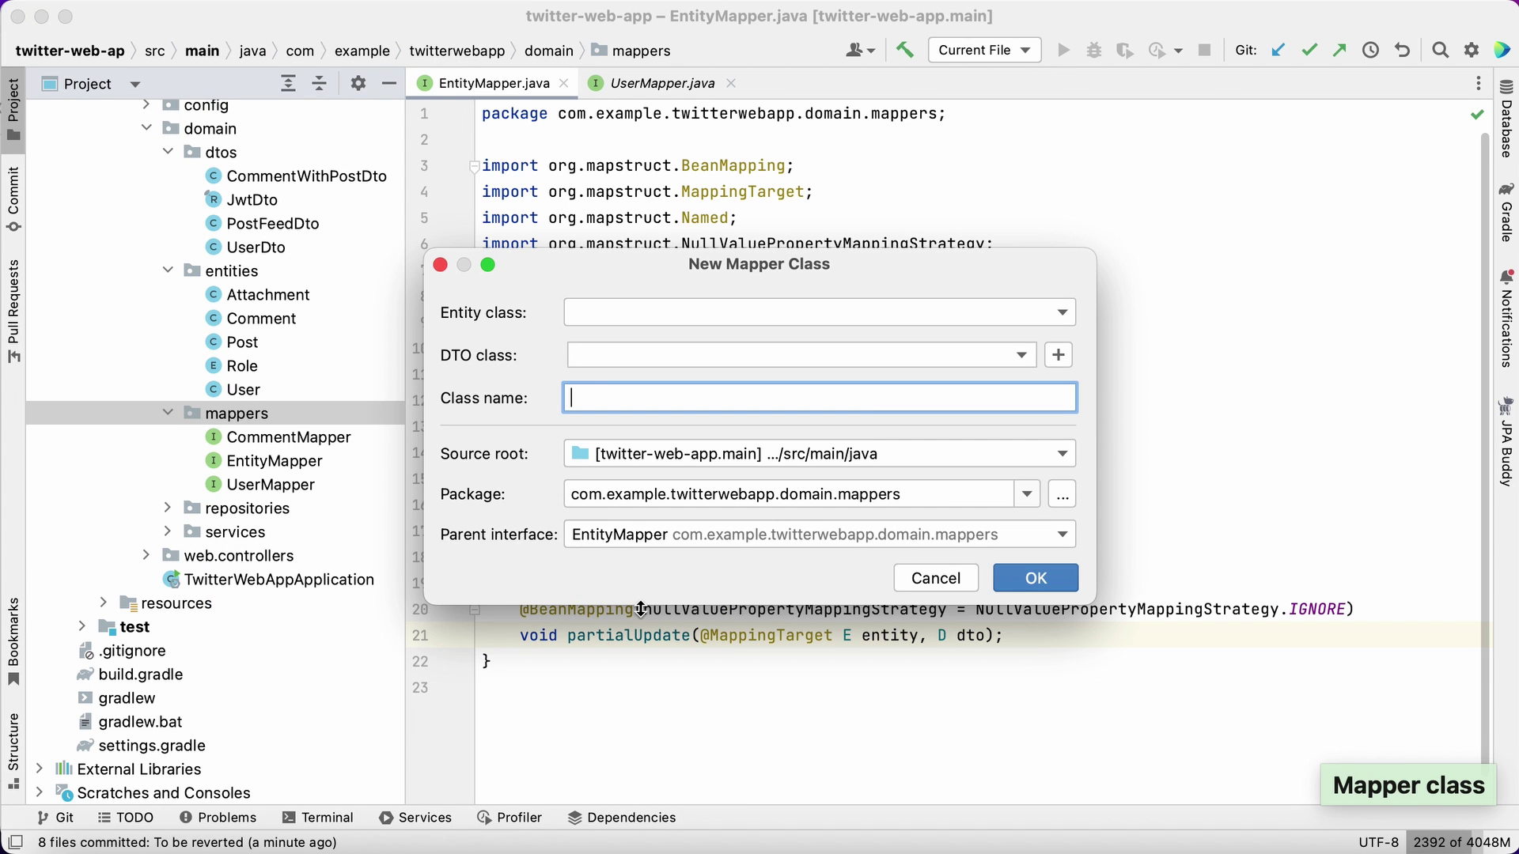
click(973, 312)
click(985, 381)
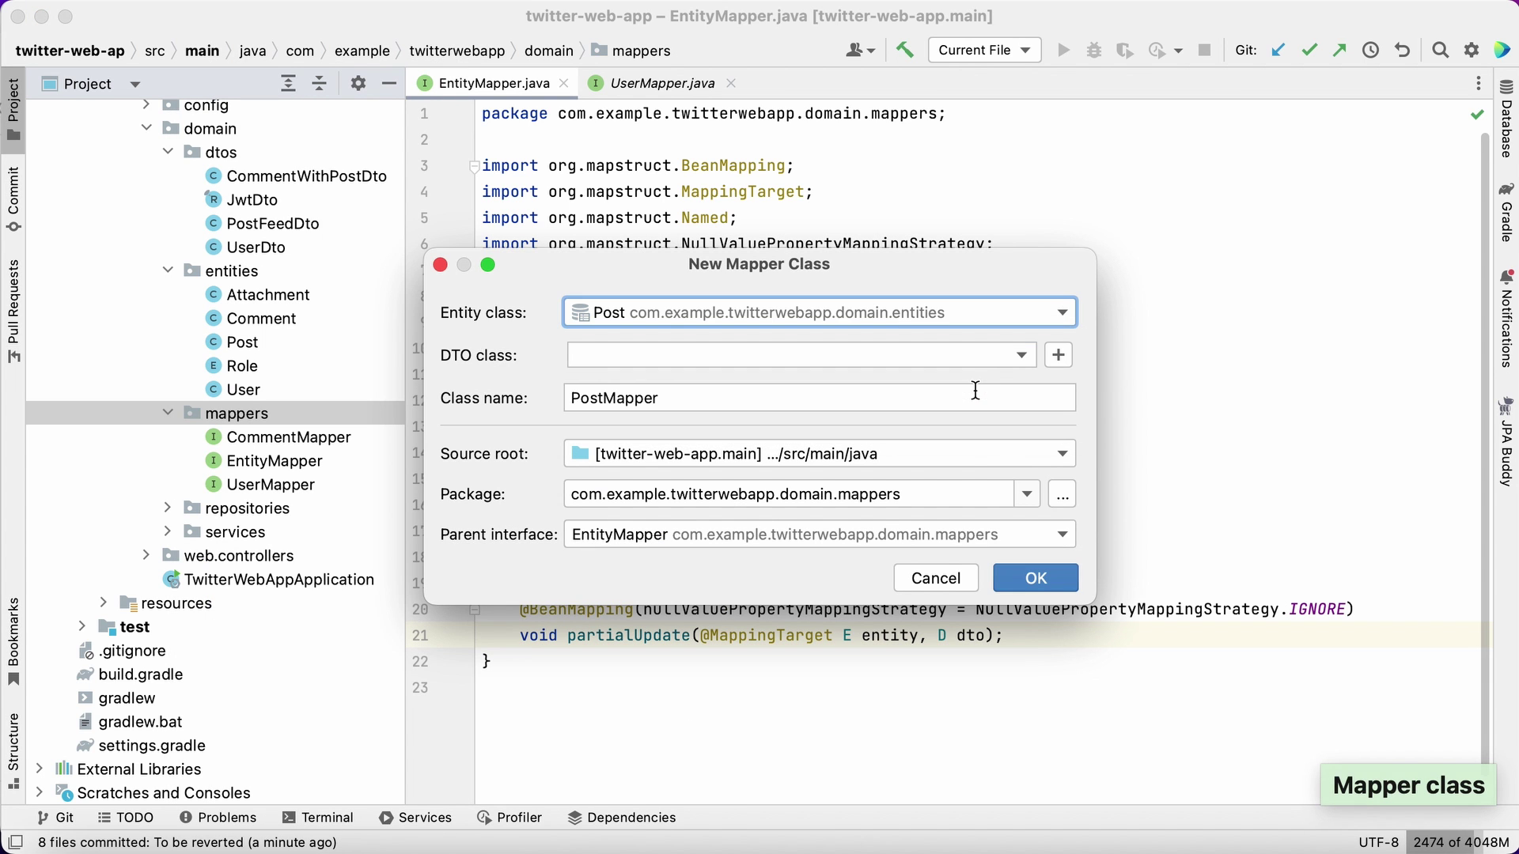
click(1023, 354)
click(985, 386)
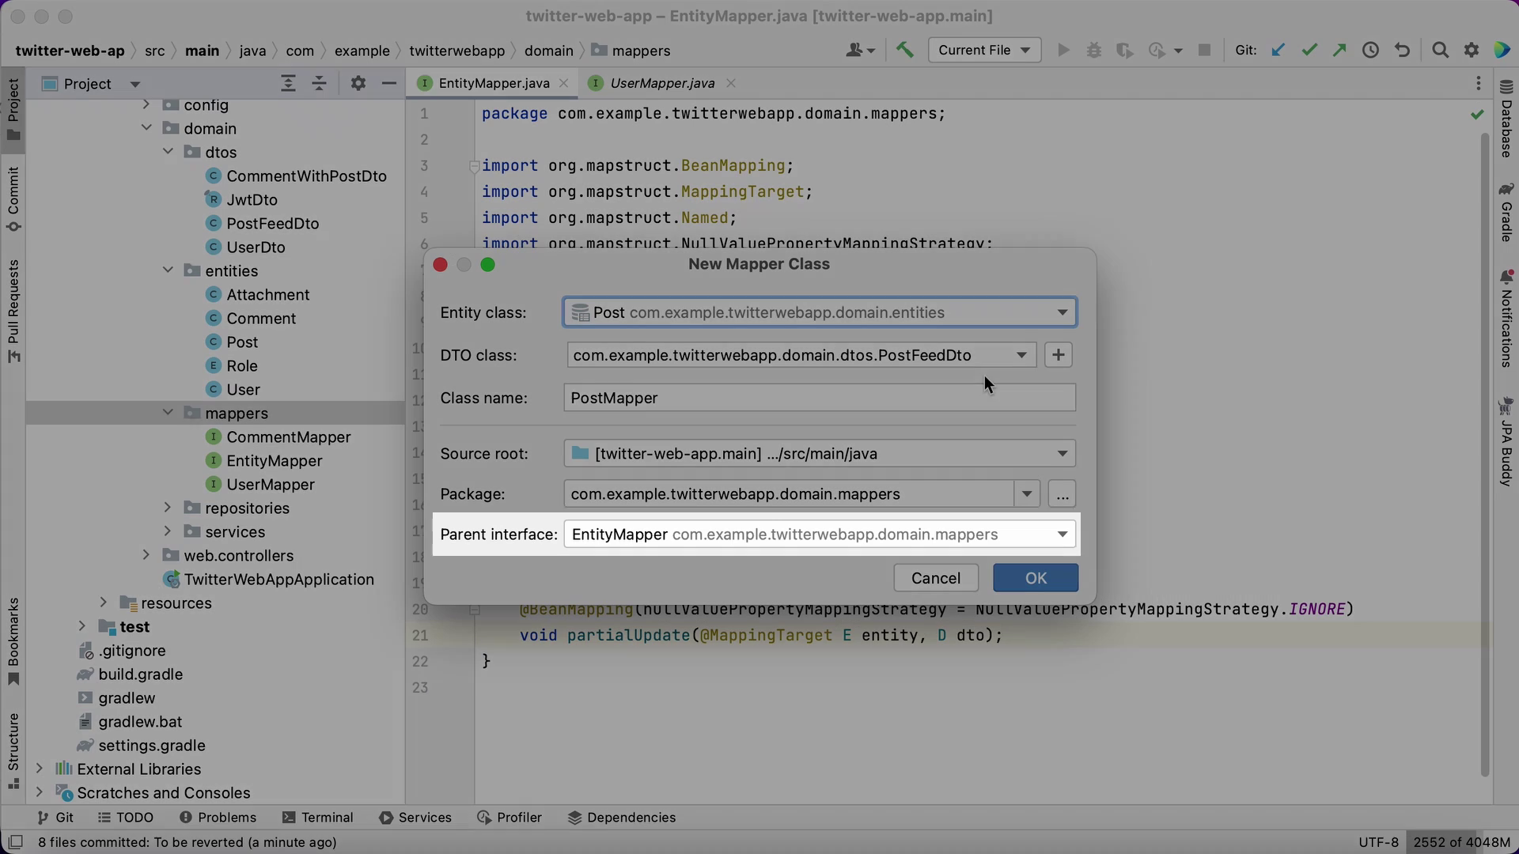
click(1058, 575)
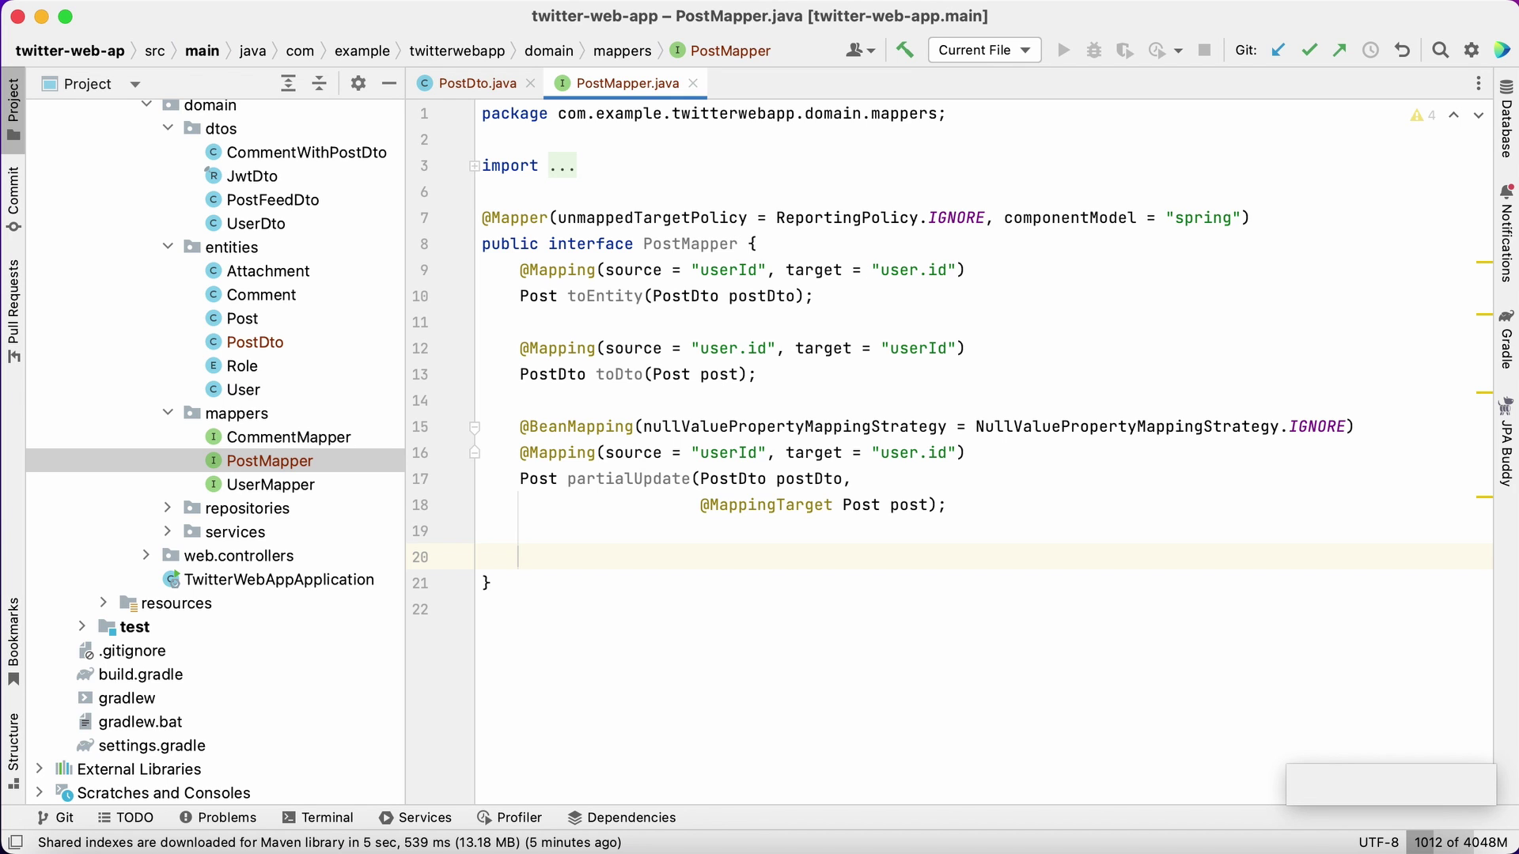
Generate mapper methods at line 20 with Set collection type and all three conversion directions
key(super+n)
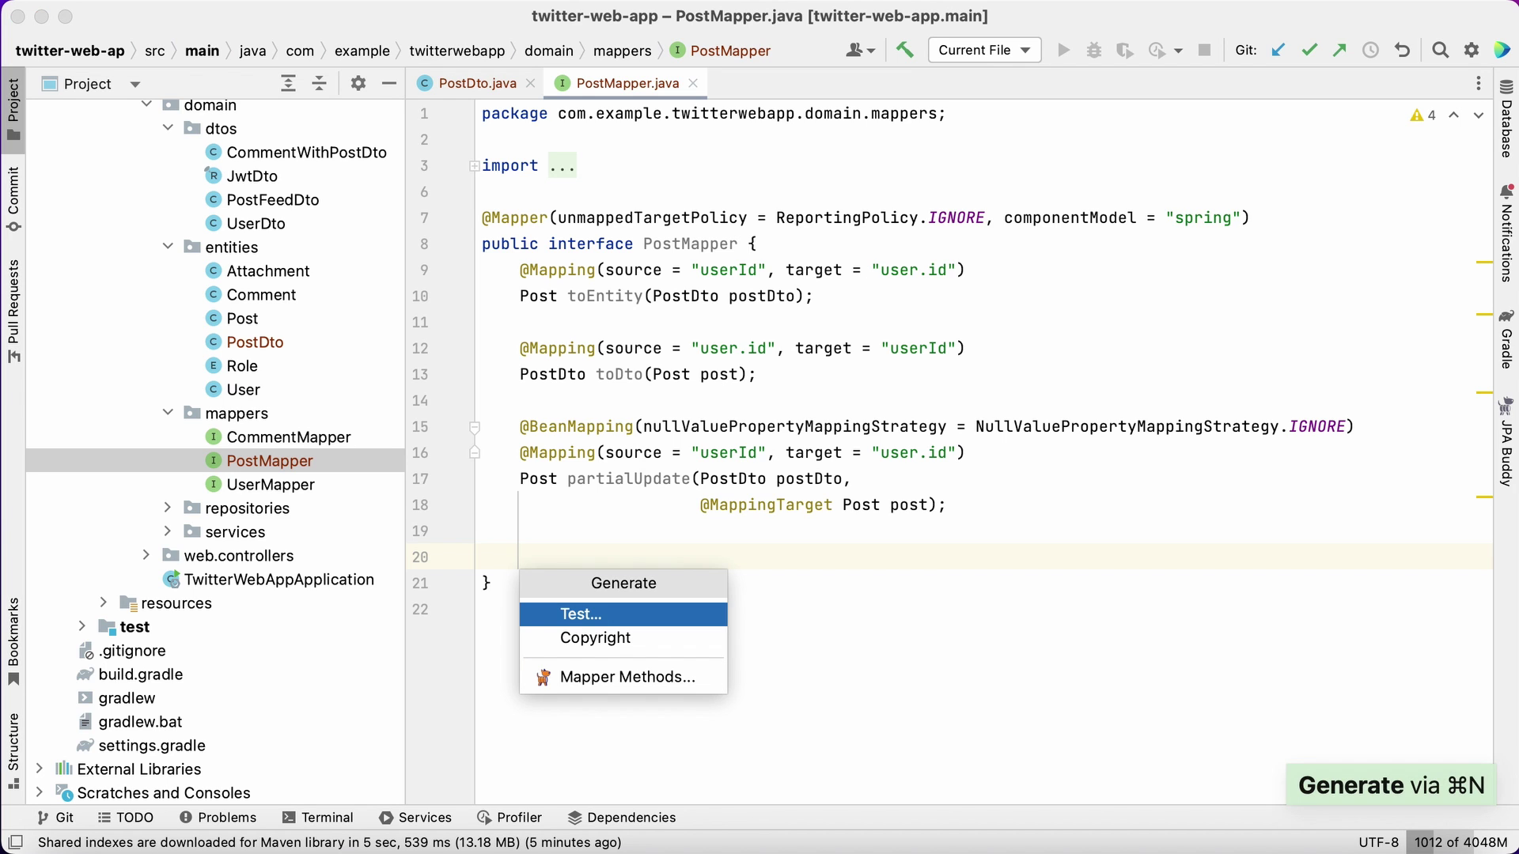
key(Down)
key(Down)
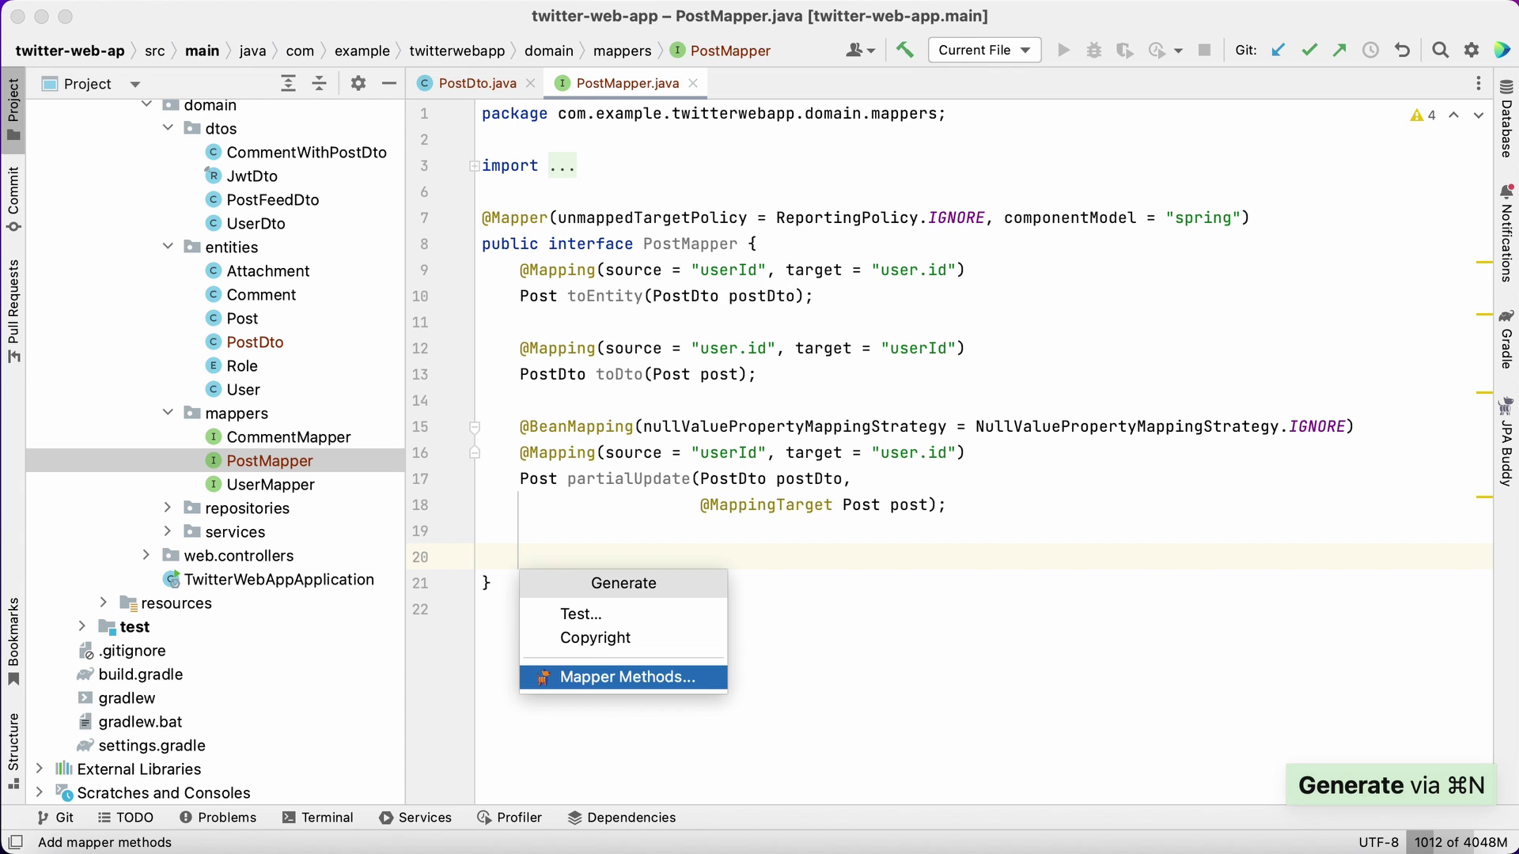
key(Return)
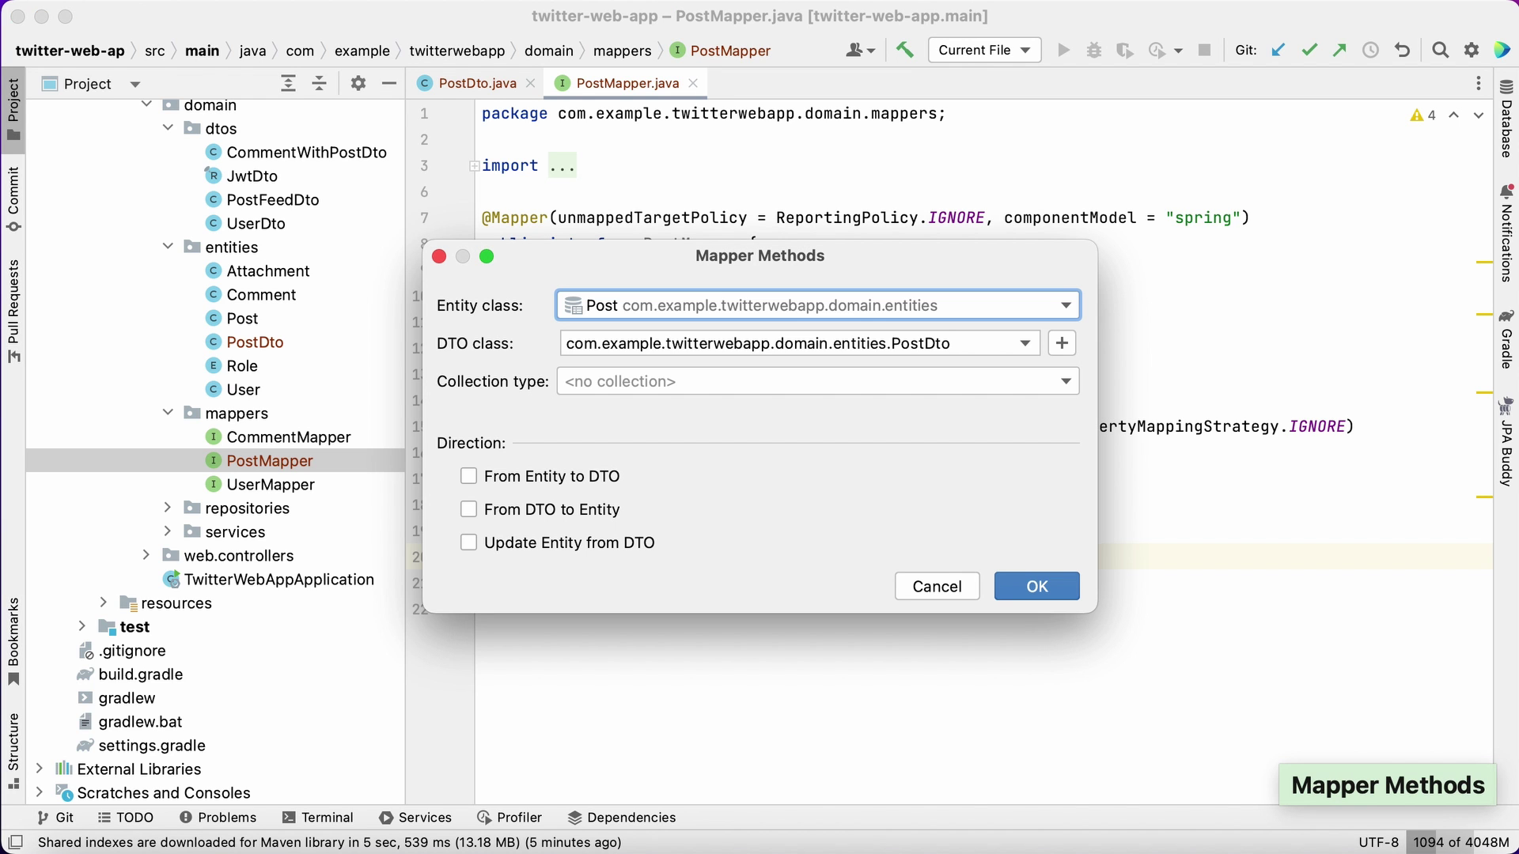
click(1072, 382)
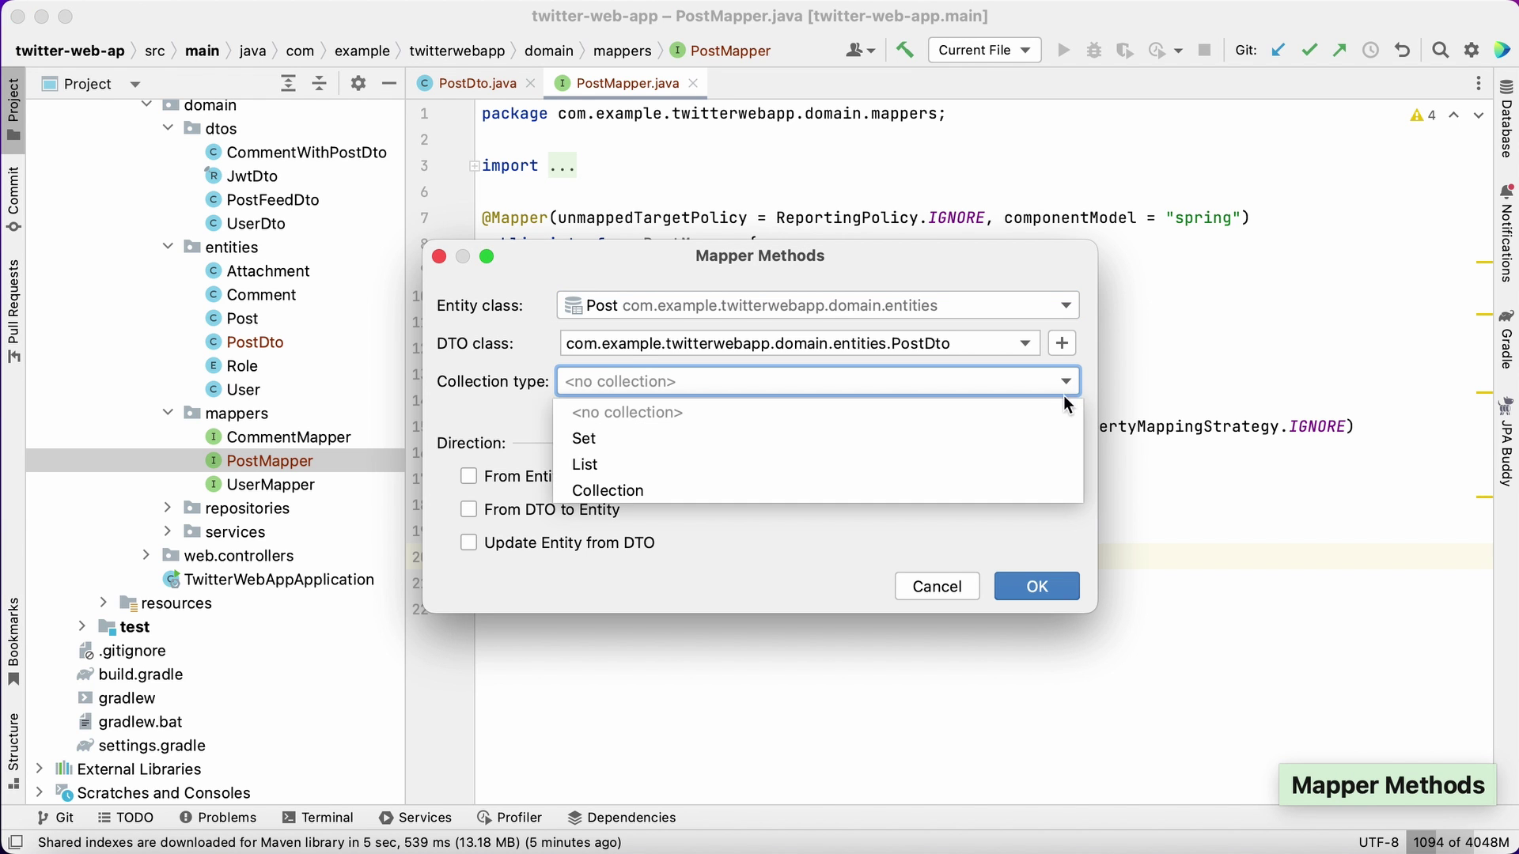
click(1048, 438)
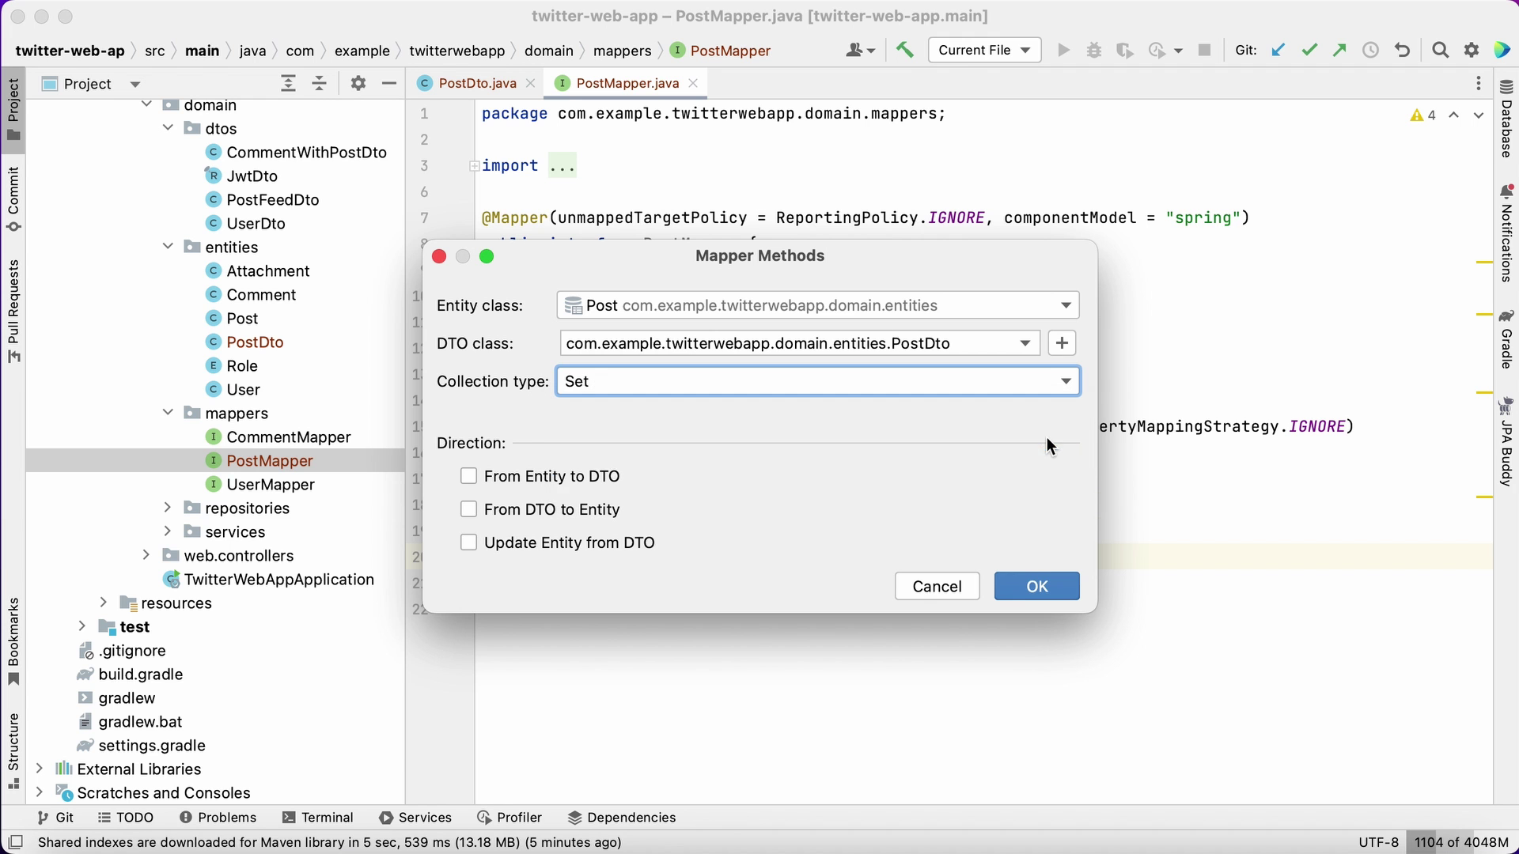
click(471, 476)
click(470, 509)
click(469, 542)
click(1002, 580)
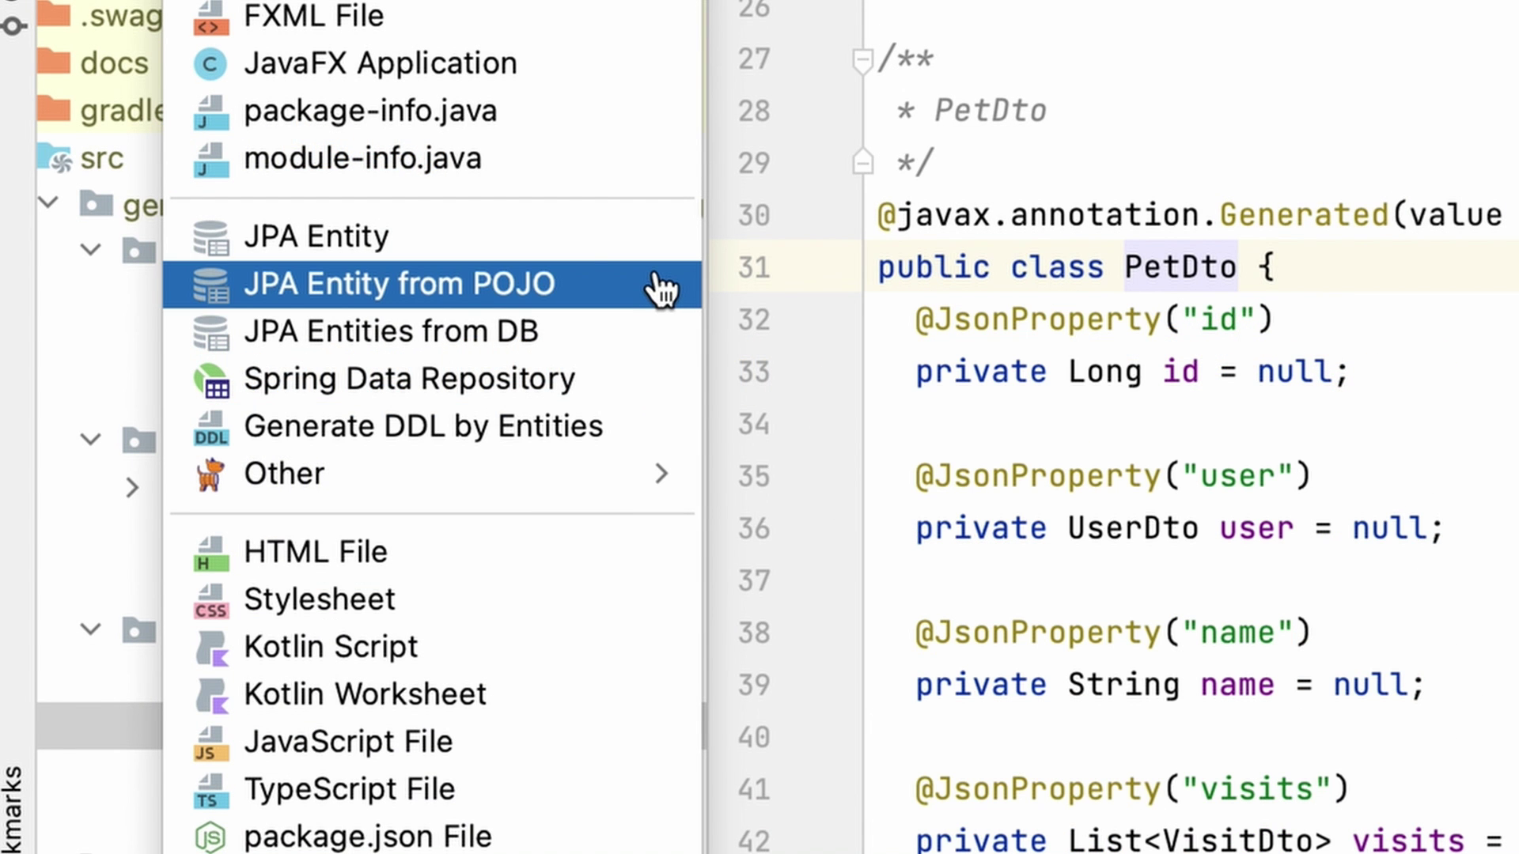
Generate JPA entities from the PetDto POJO and jump to the generated User entity
click(661, 288)
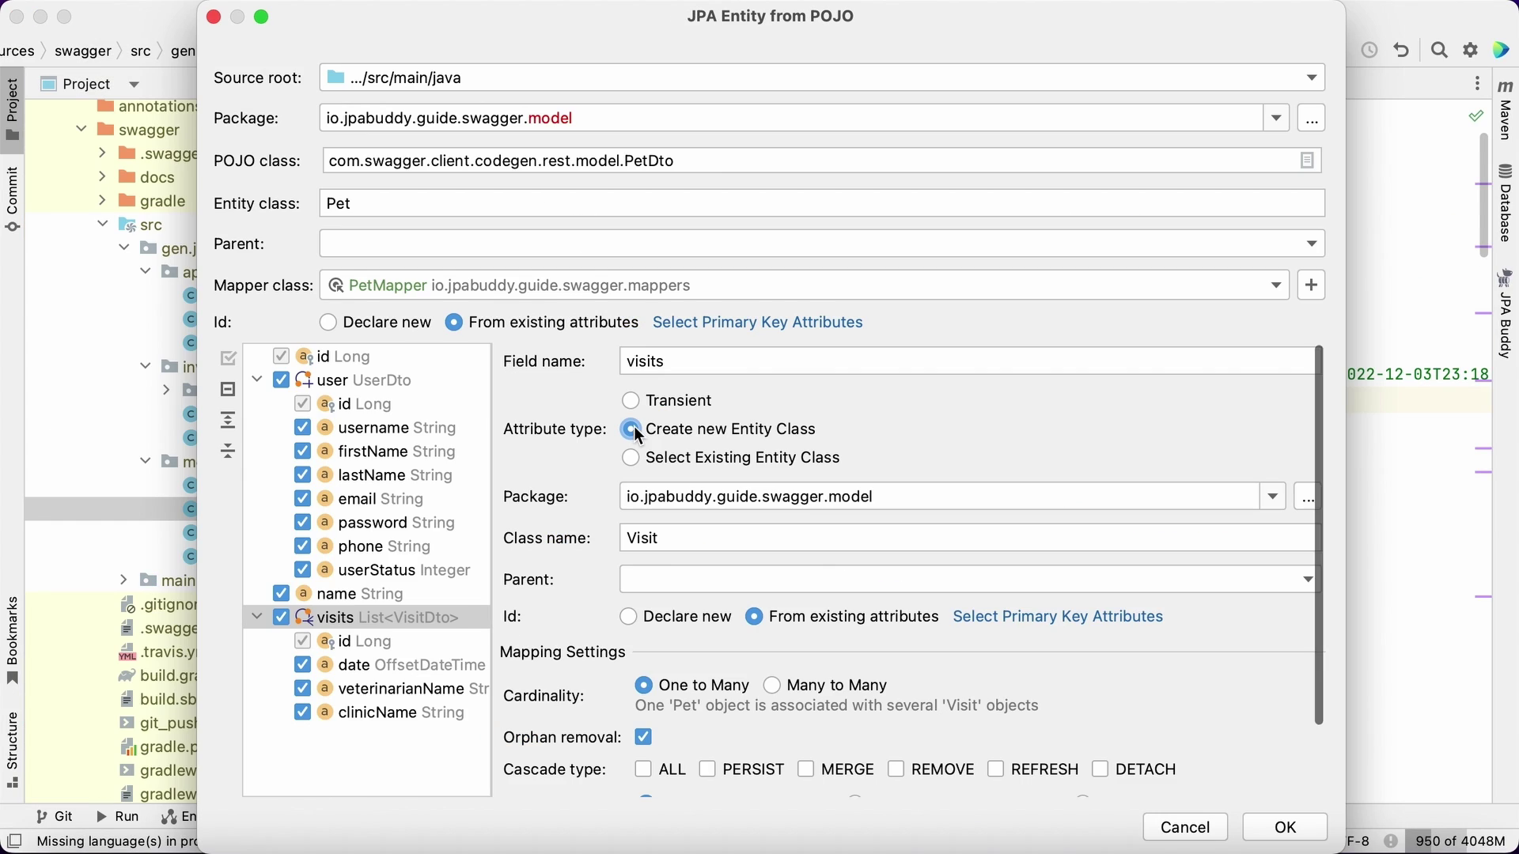
scroll(827, 493, down, 3)
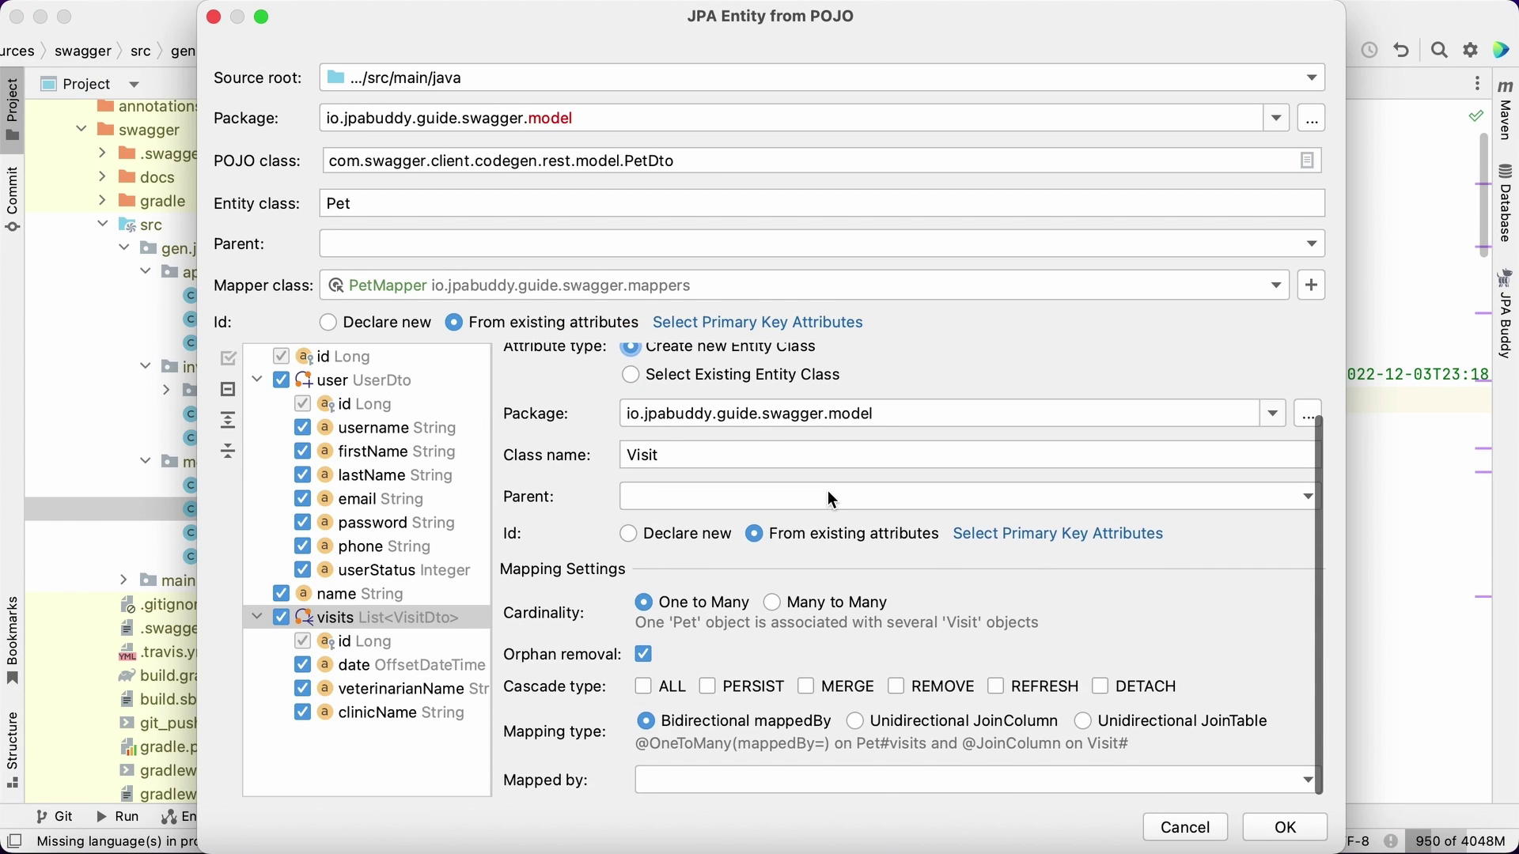
scroll(975, 530, down, 5)
scroll(631, 440, up, 4)
key(super+b)
scroll(726, 347, up, 2)
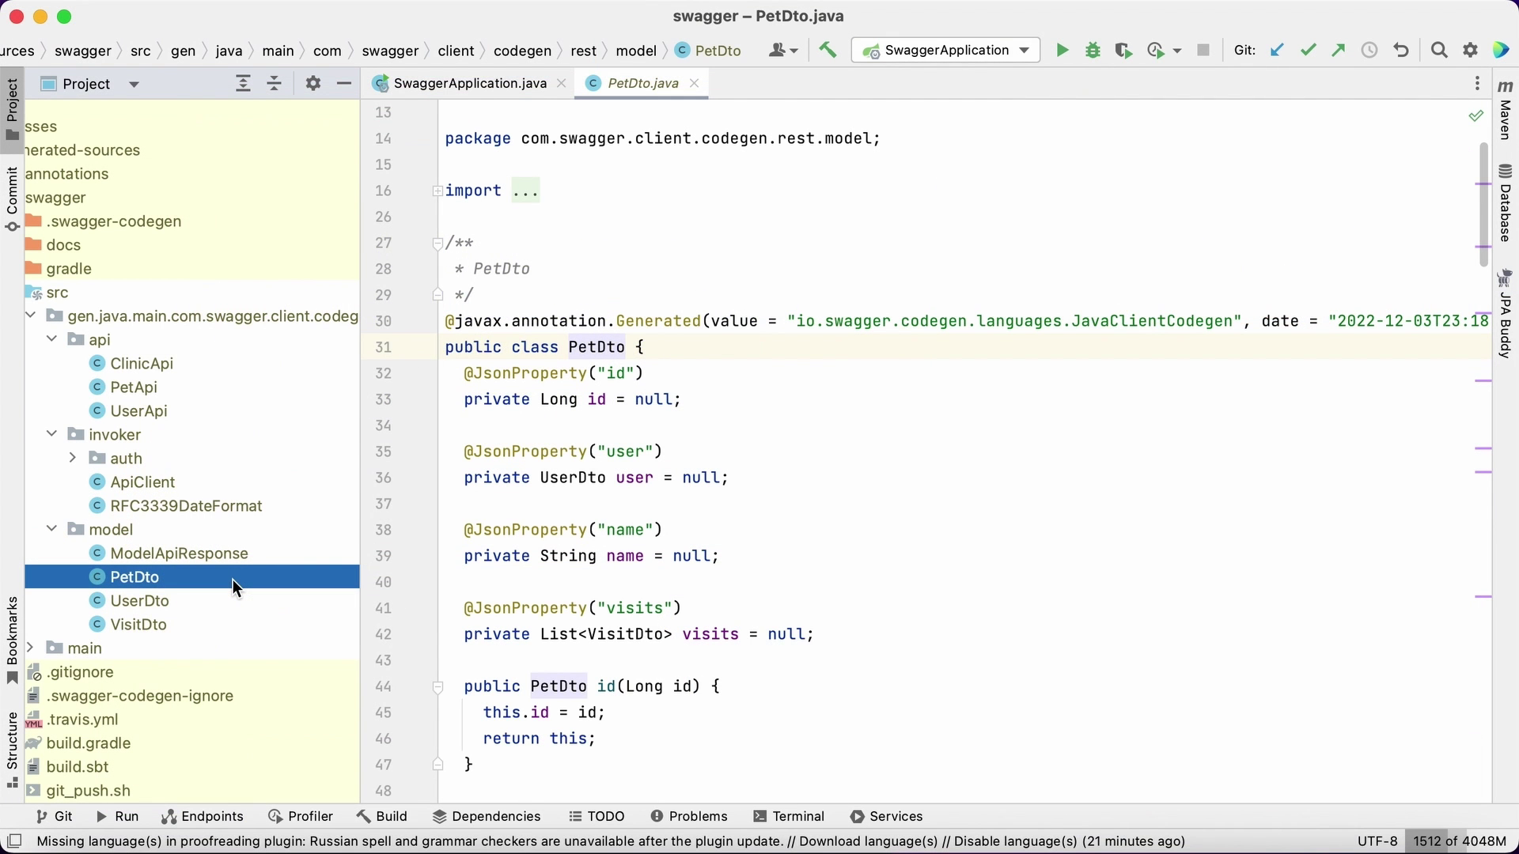
Start a JPA entity from PetDto and add a new PetMapper in the mappers package
key(super+n)
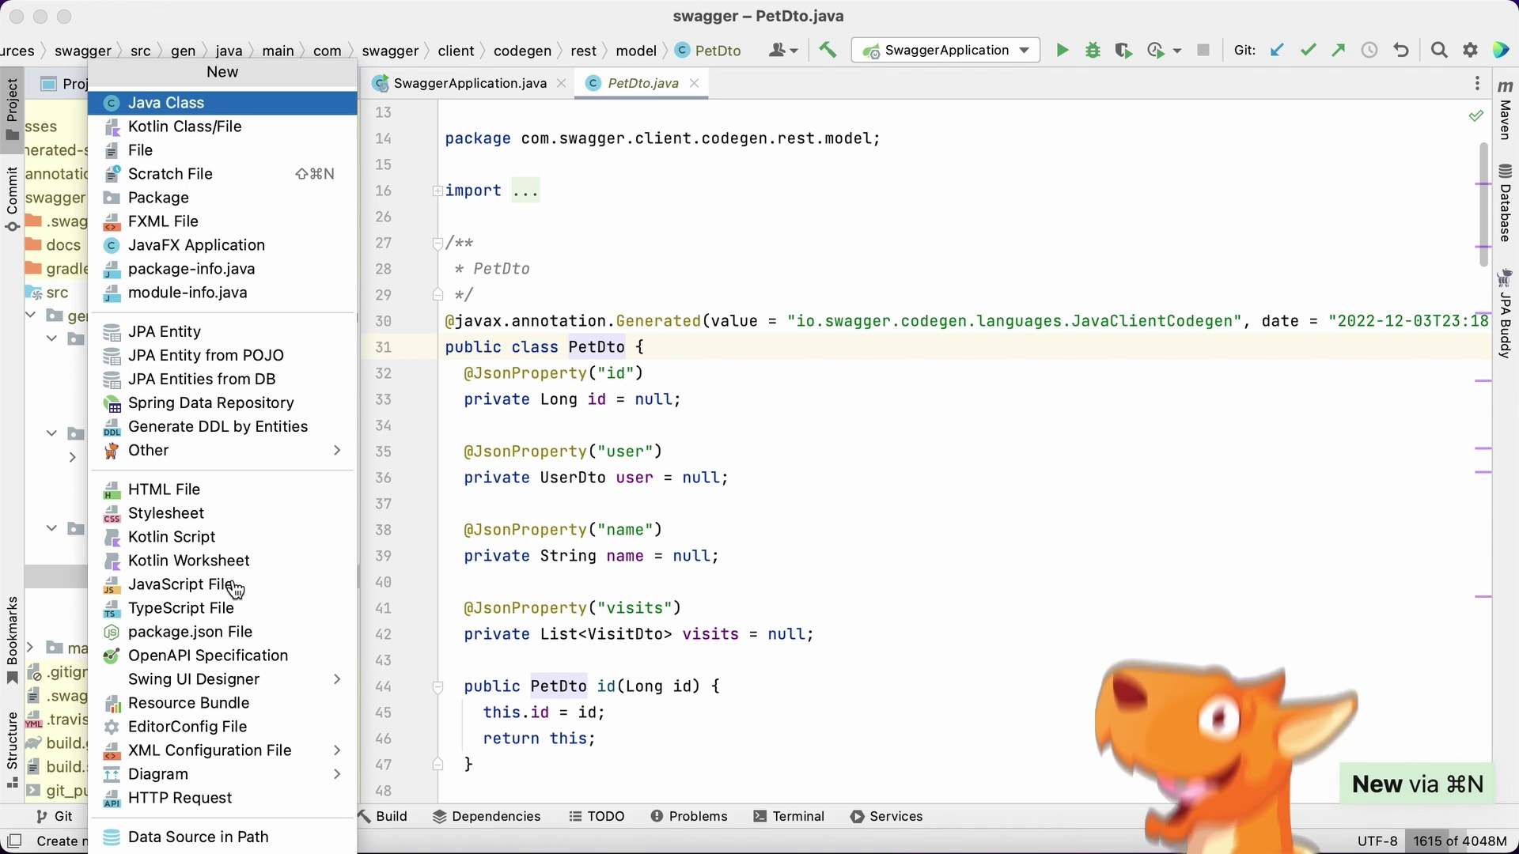
click(336, 357)
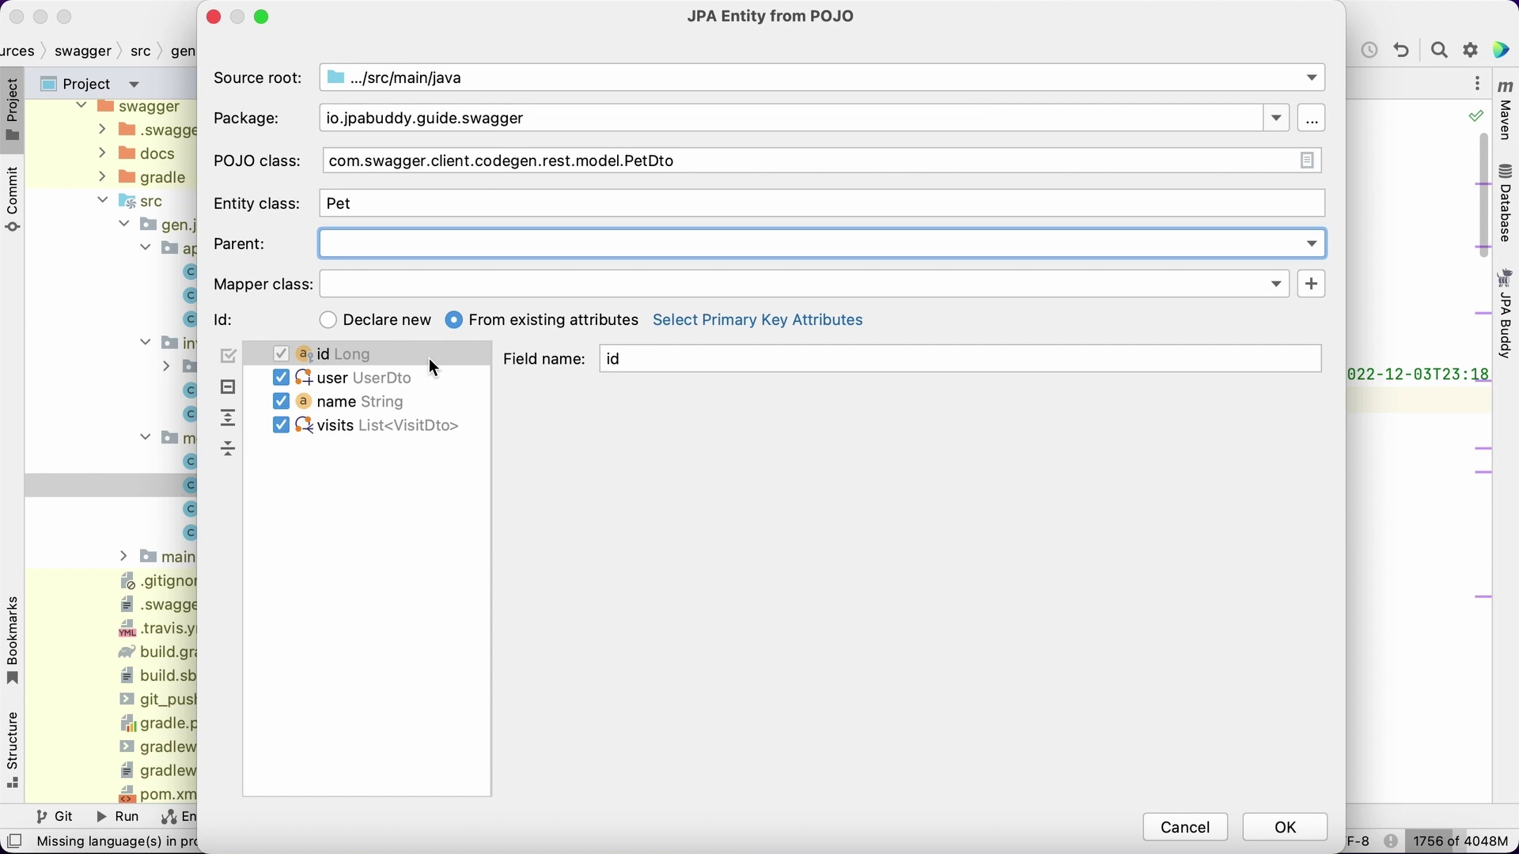
text(.model)
click(1310, 284)
key(shift+Tab)
text(.mappers)
key(Return)
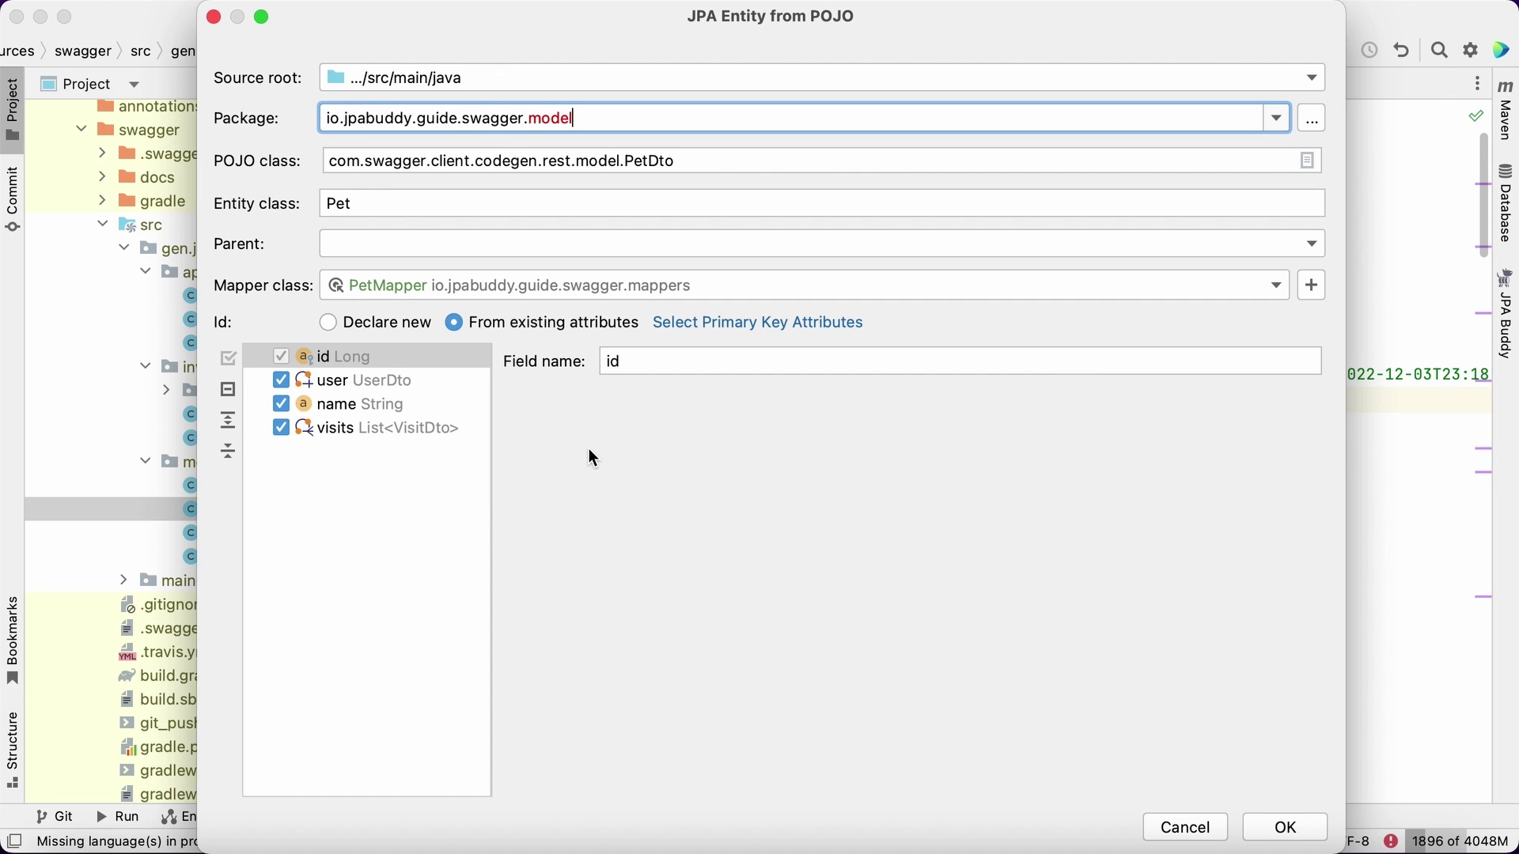
Make the user attribute a new User entity with cascade type ALL
click(337, 390)
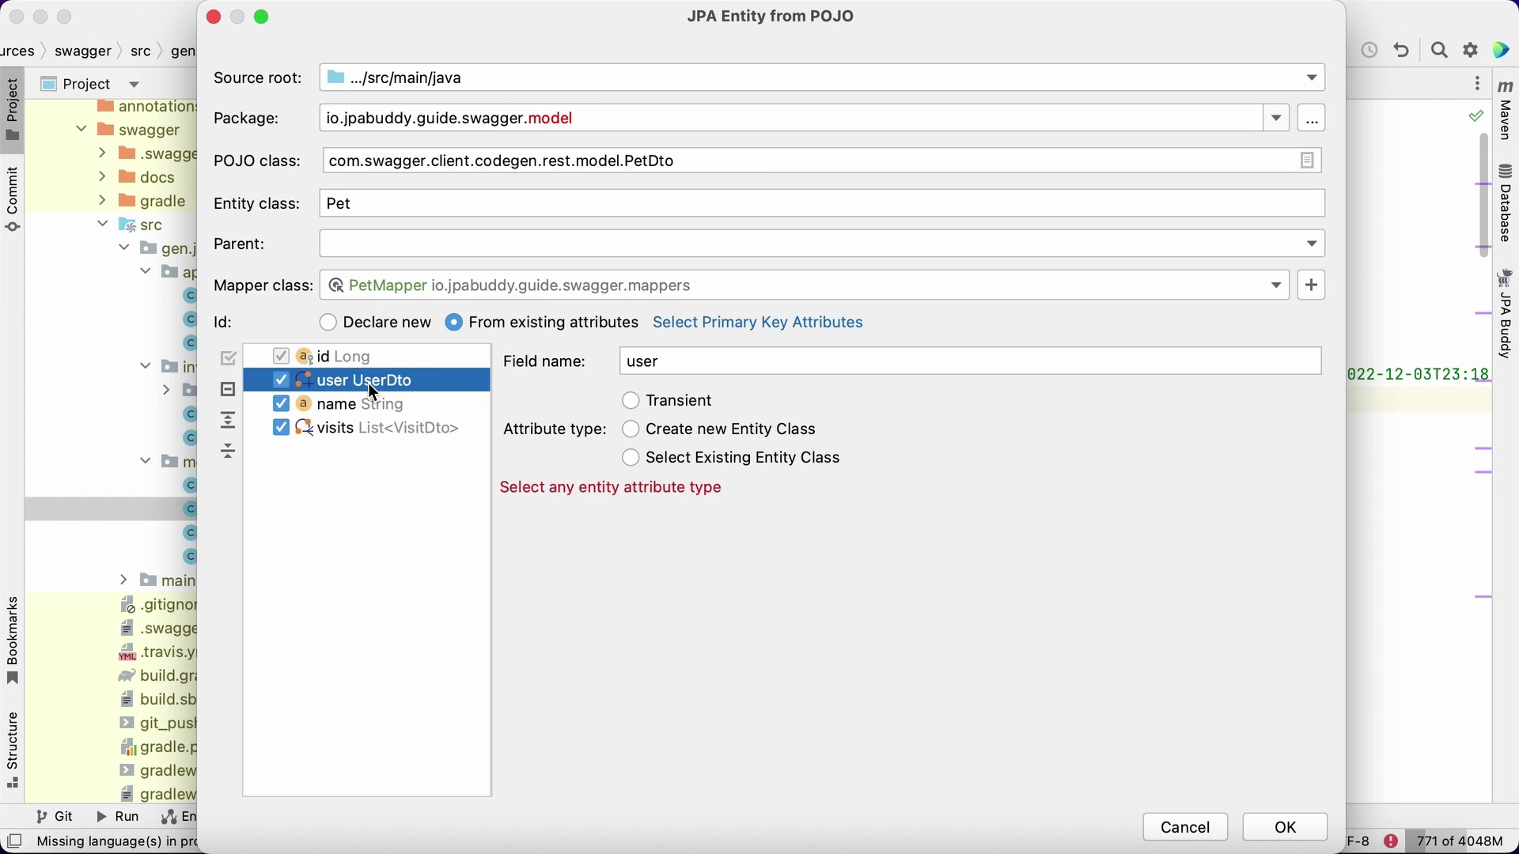
click(630, 430)
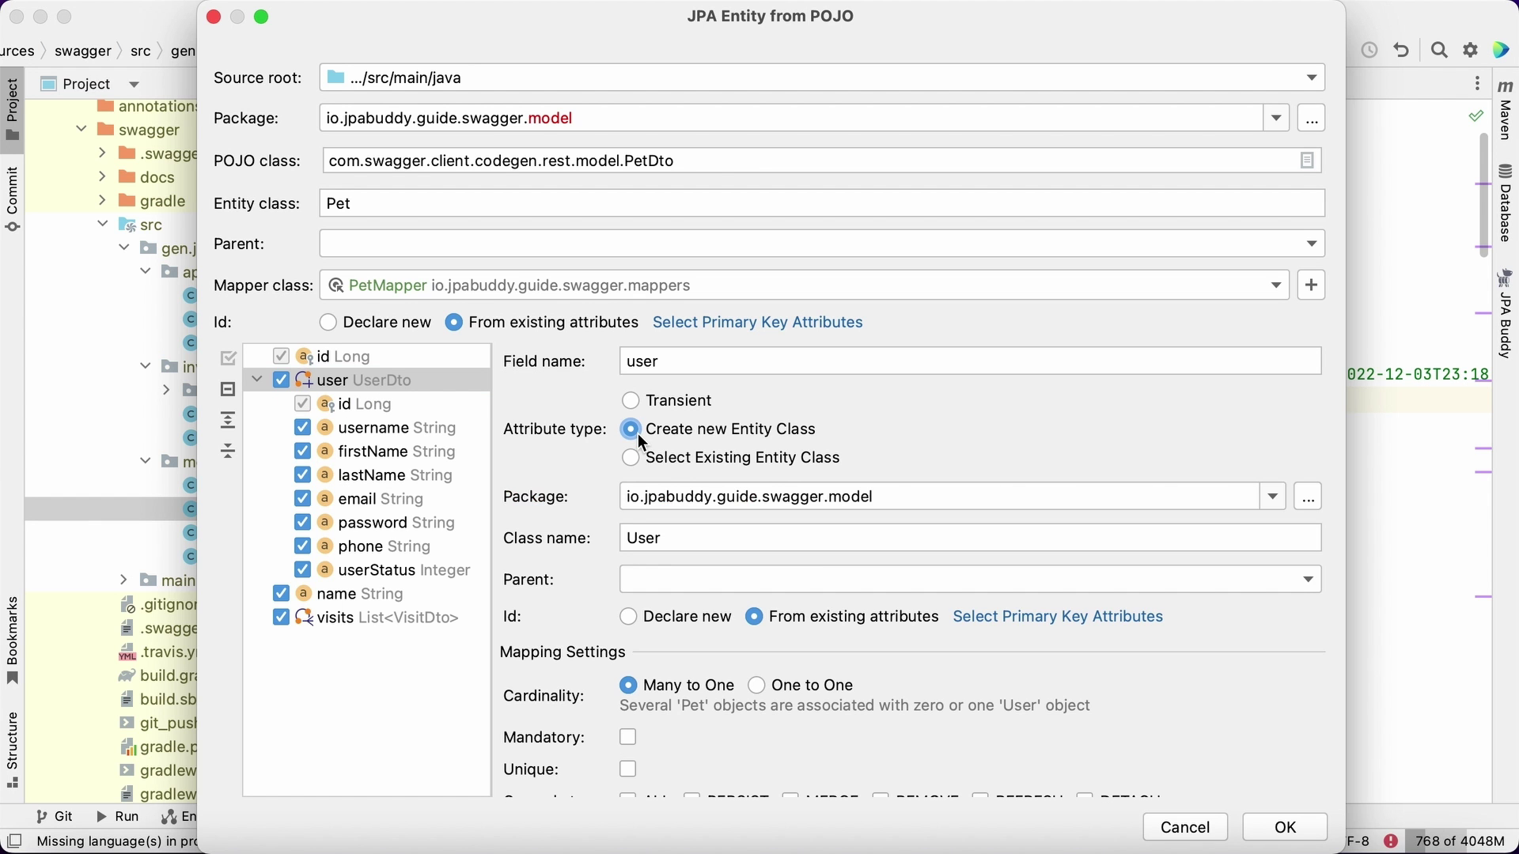
scroll(833, 502, down, 3)
click(627, 686)
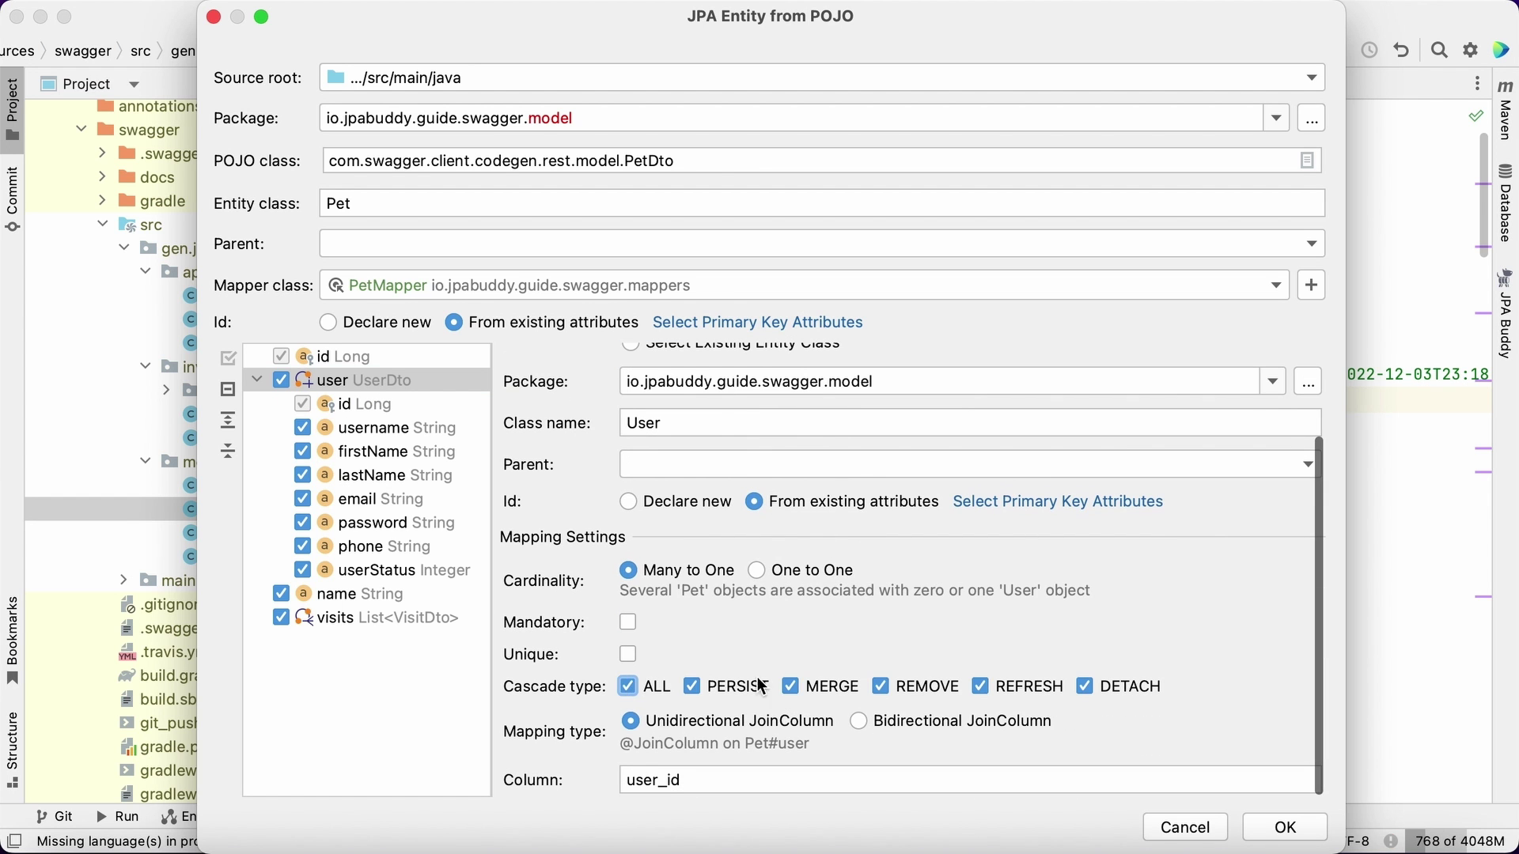
Make visits a new Visit entity with cascade ALL, mapped by a new pet attribute, and generate
click(334, 617)
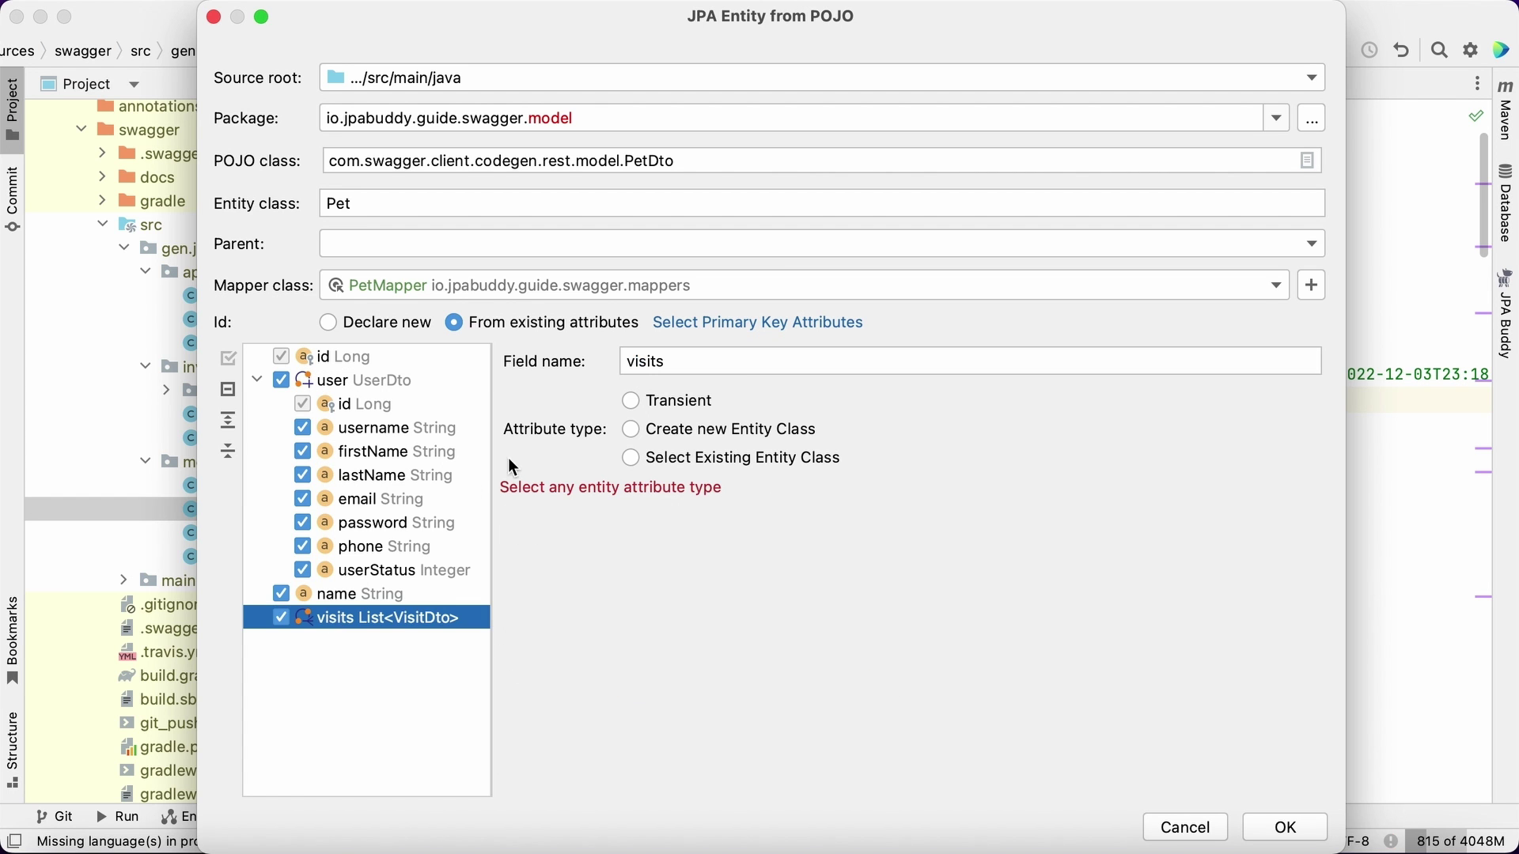
click(632, 428)
scroll(827, 490, down, 2)
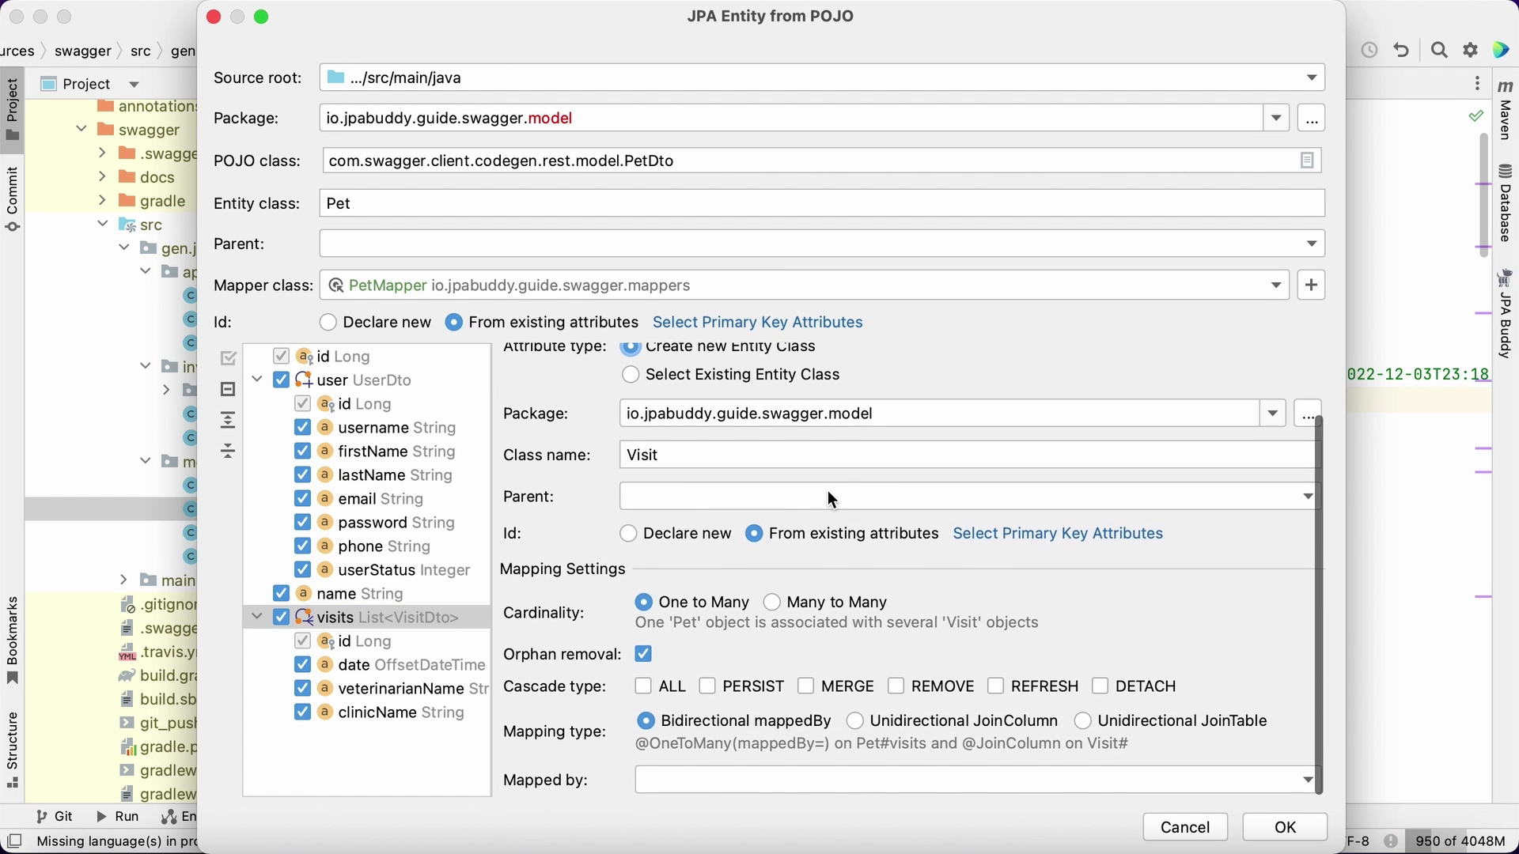
click(646, 686)
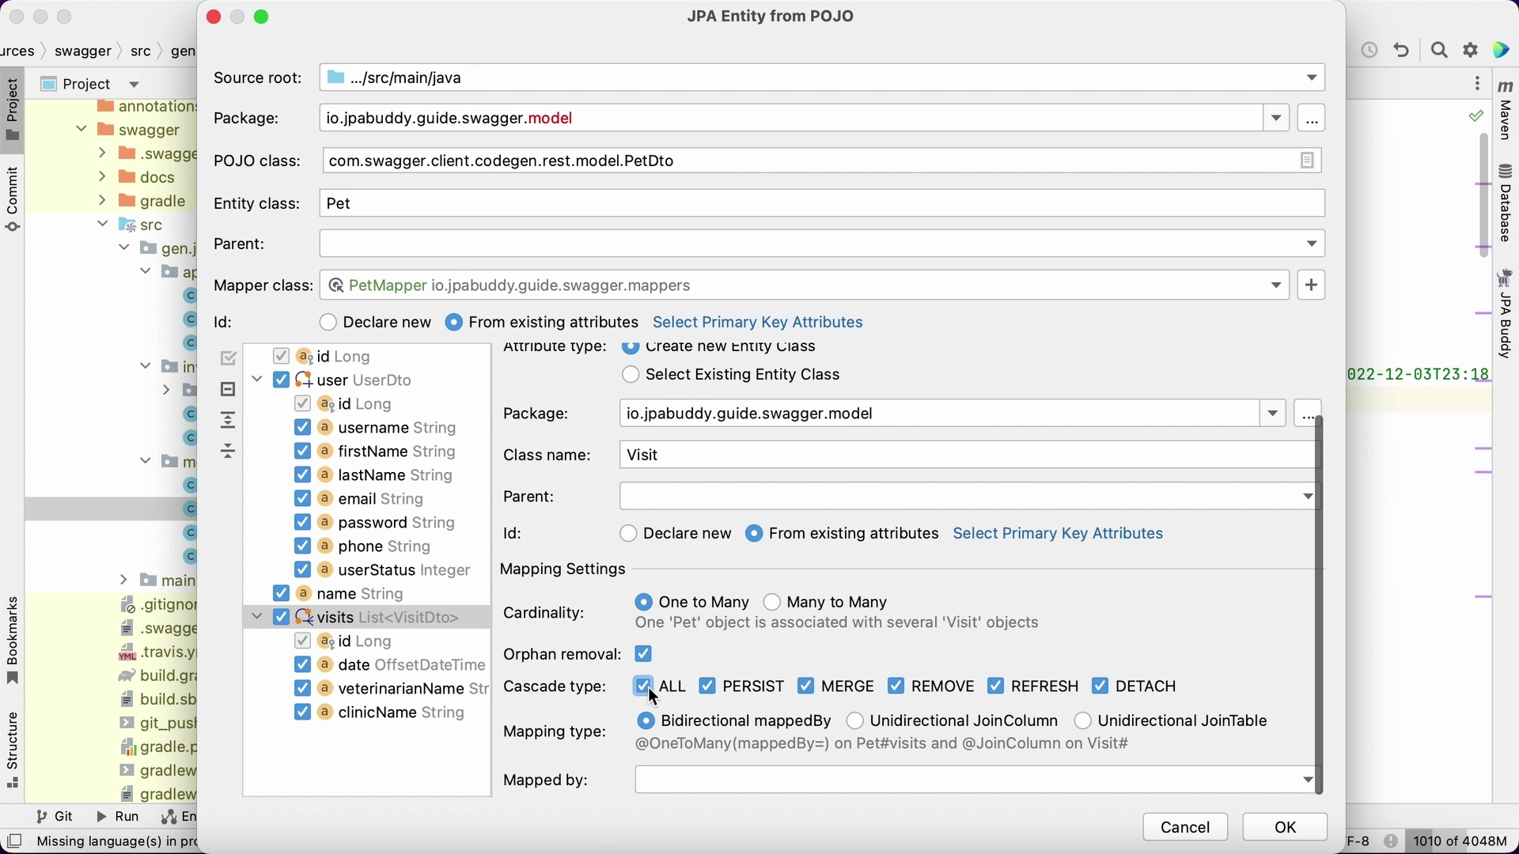
click(1283, 771)
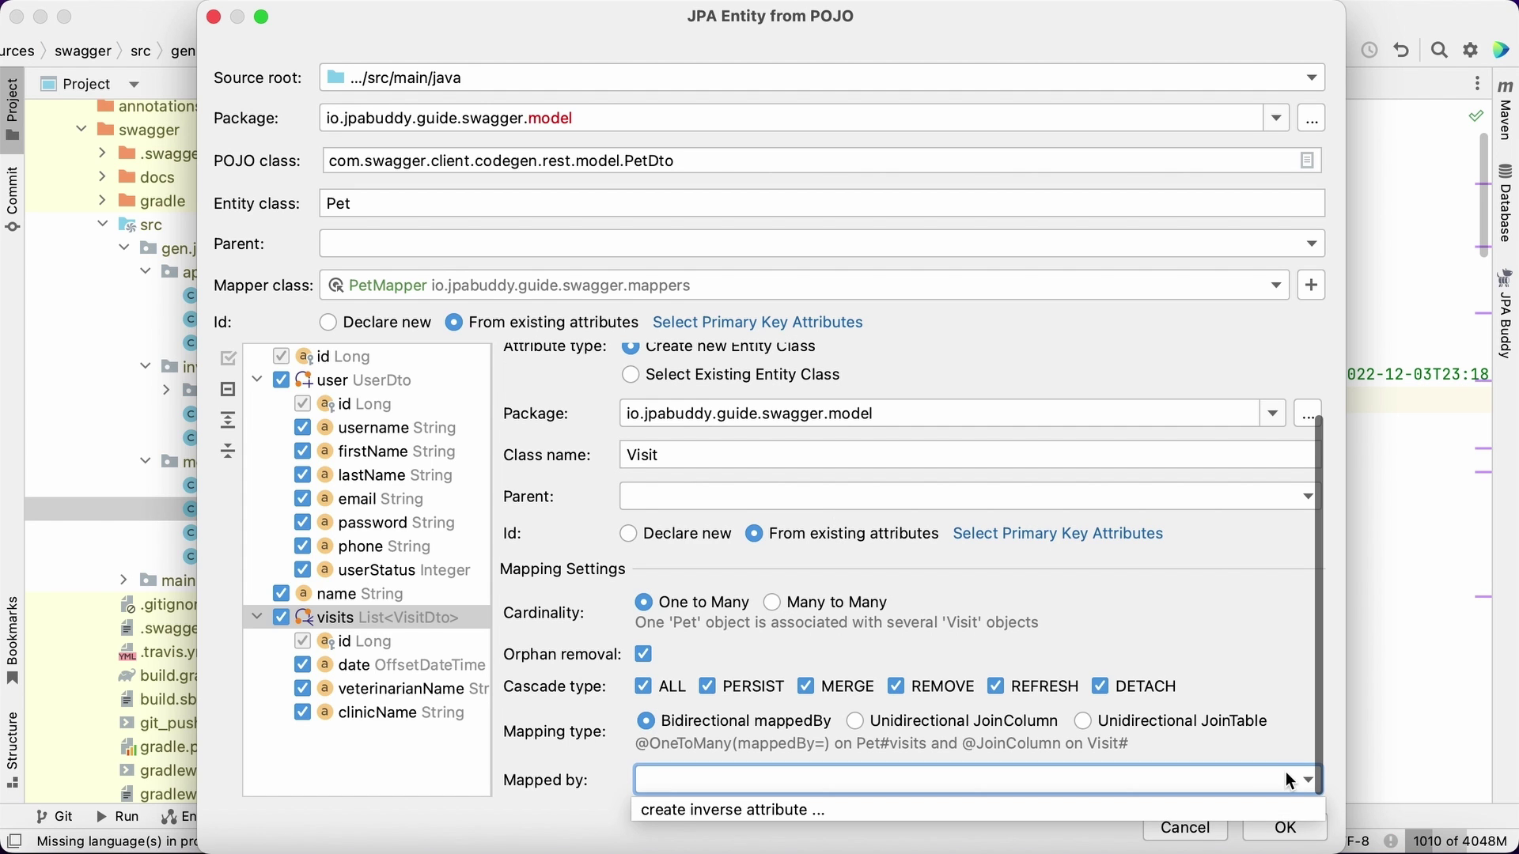
click(1232, 816)
click(1189, 579)
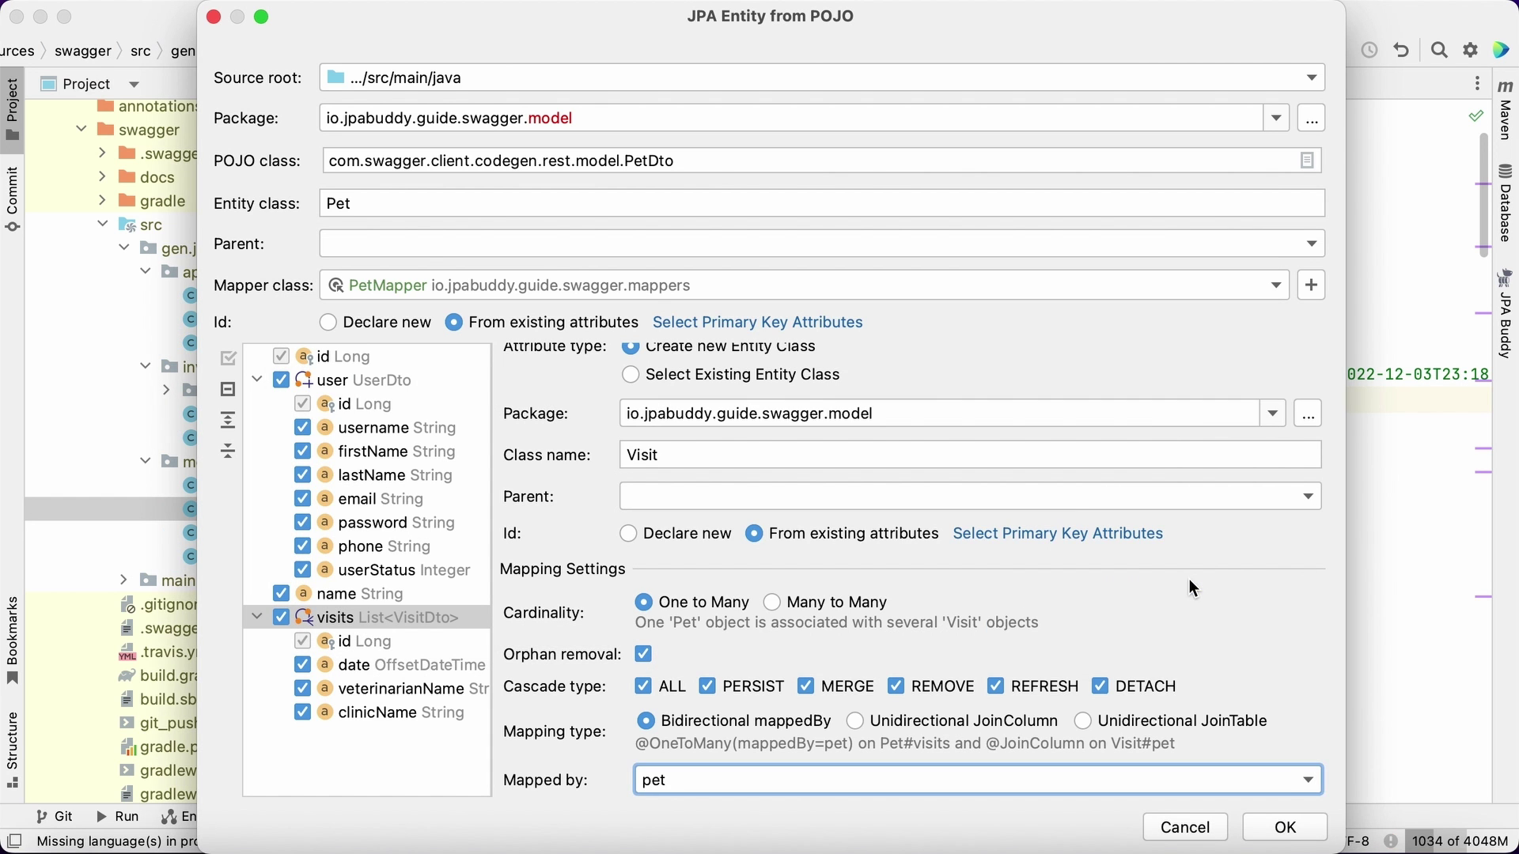
click(1286, 826)
scroll(1170, 668, down, 3)
scroll(1068, 594, up, 2)
Review the generated User and Visit entities, then open PetMapper from the mappers package
key(super+b)
scroll(723, 343, down, 3)
scroll(753, 231, up, 3)
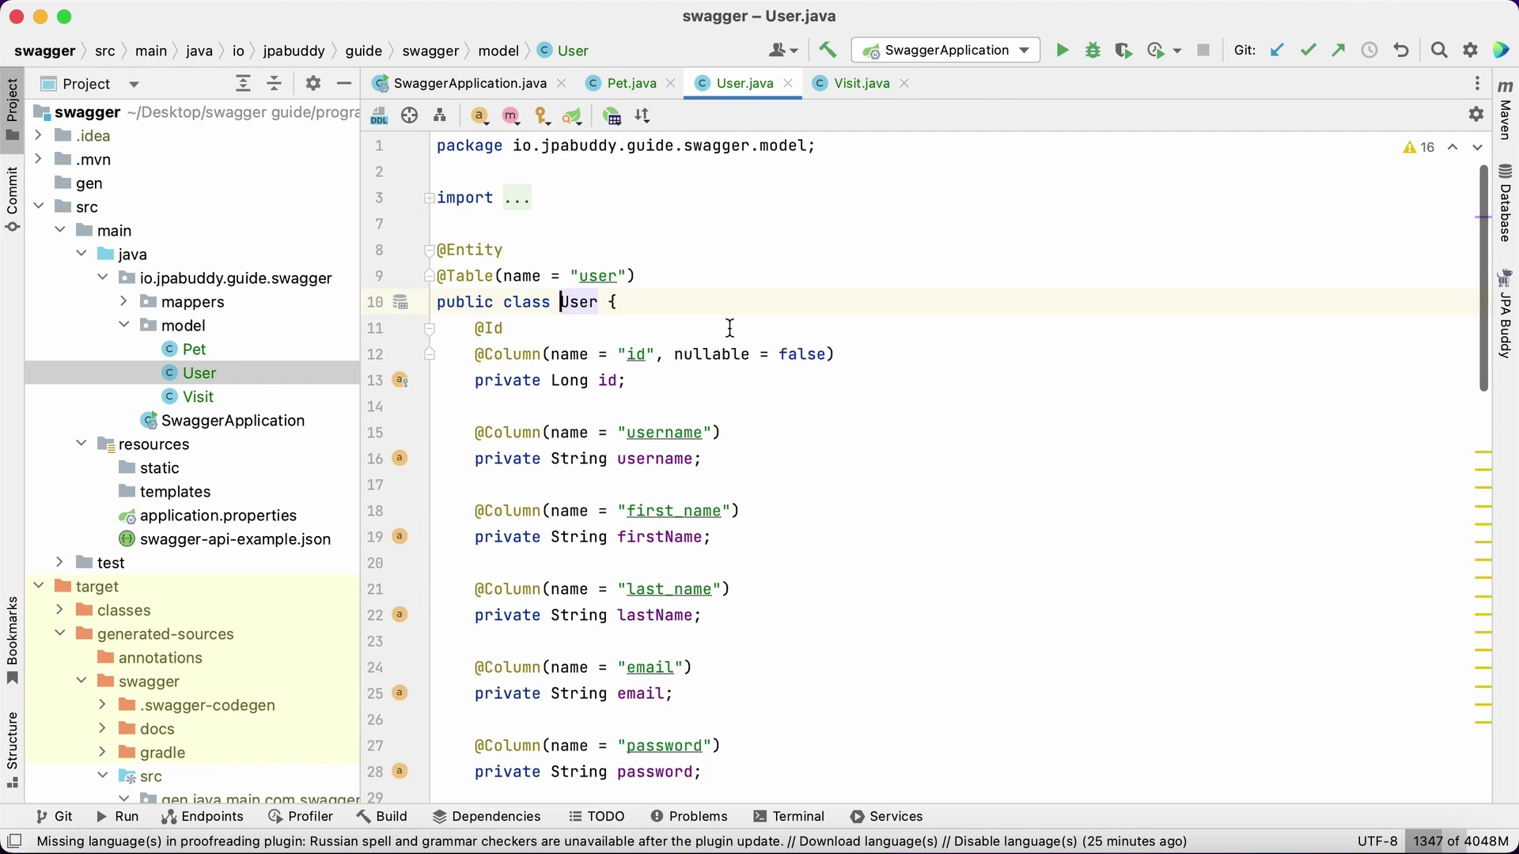
click(863, 84)
scroll(974, 431, down, 3)
scroll(973, 432, up, 3)
double_click(192, 302)
click(221, 326)
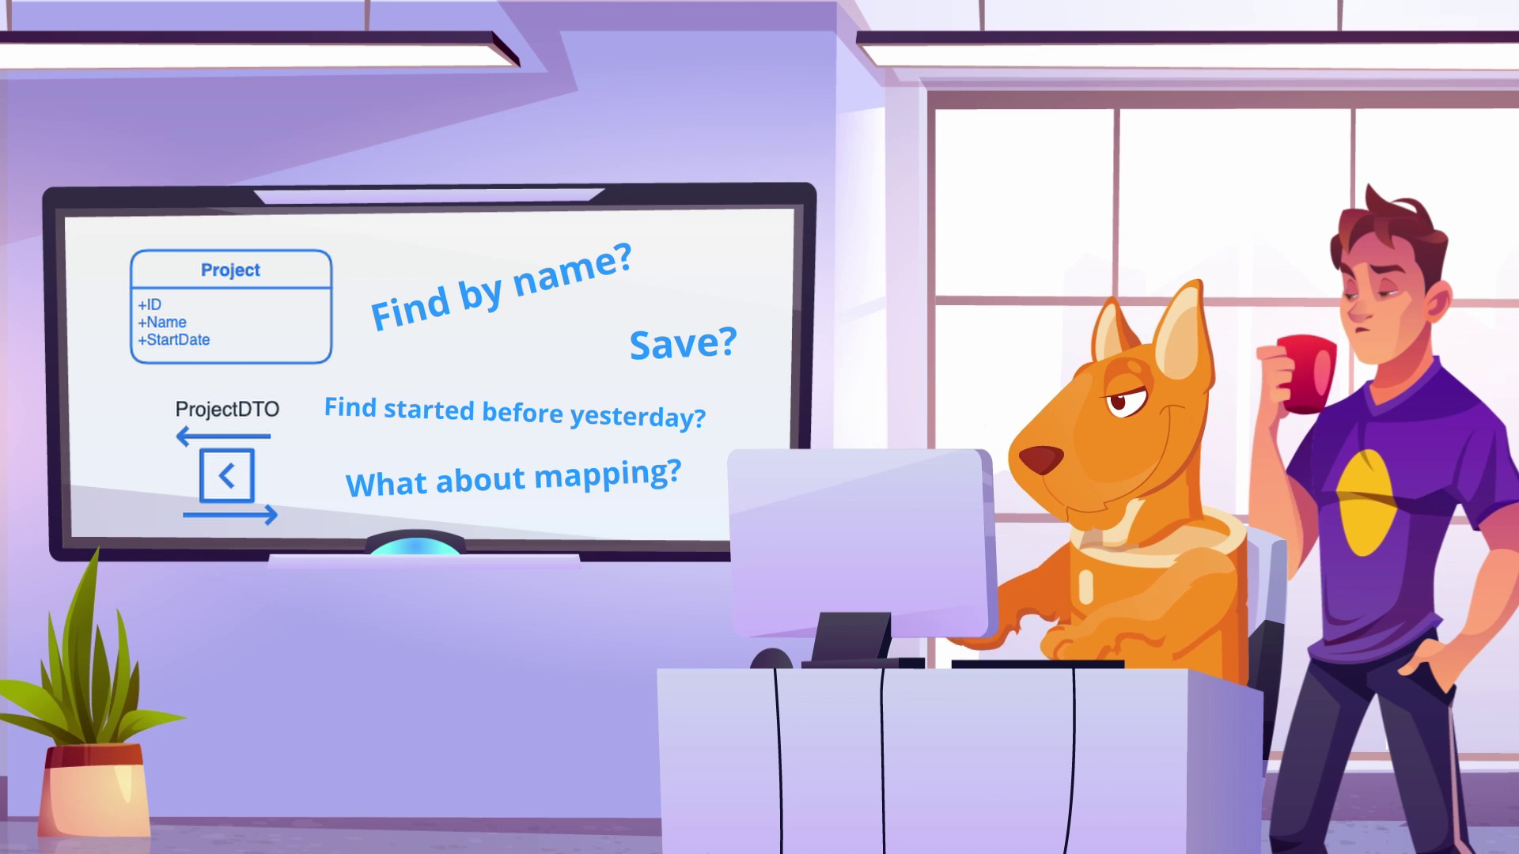
text(tas)
Complete tasks.saveAll after the forEach to save the postponed tasks
key(Return)
text(.sa)
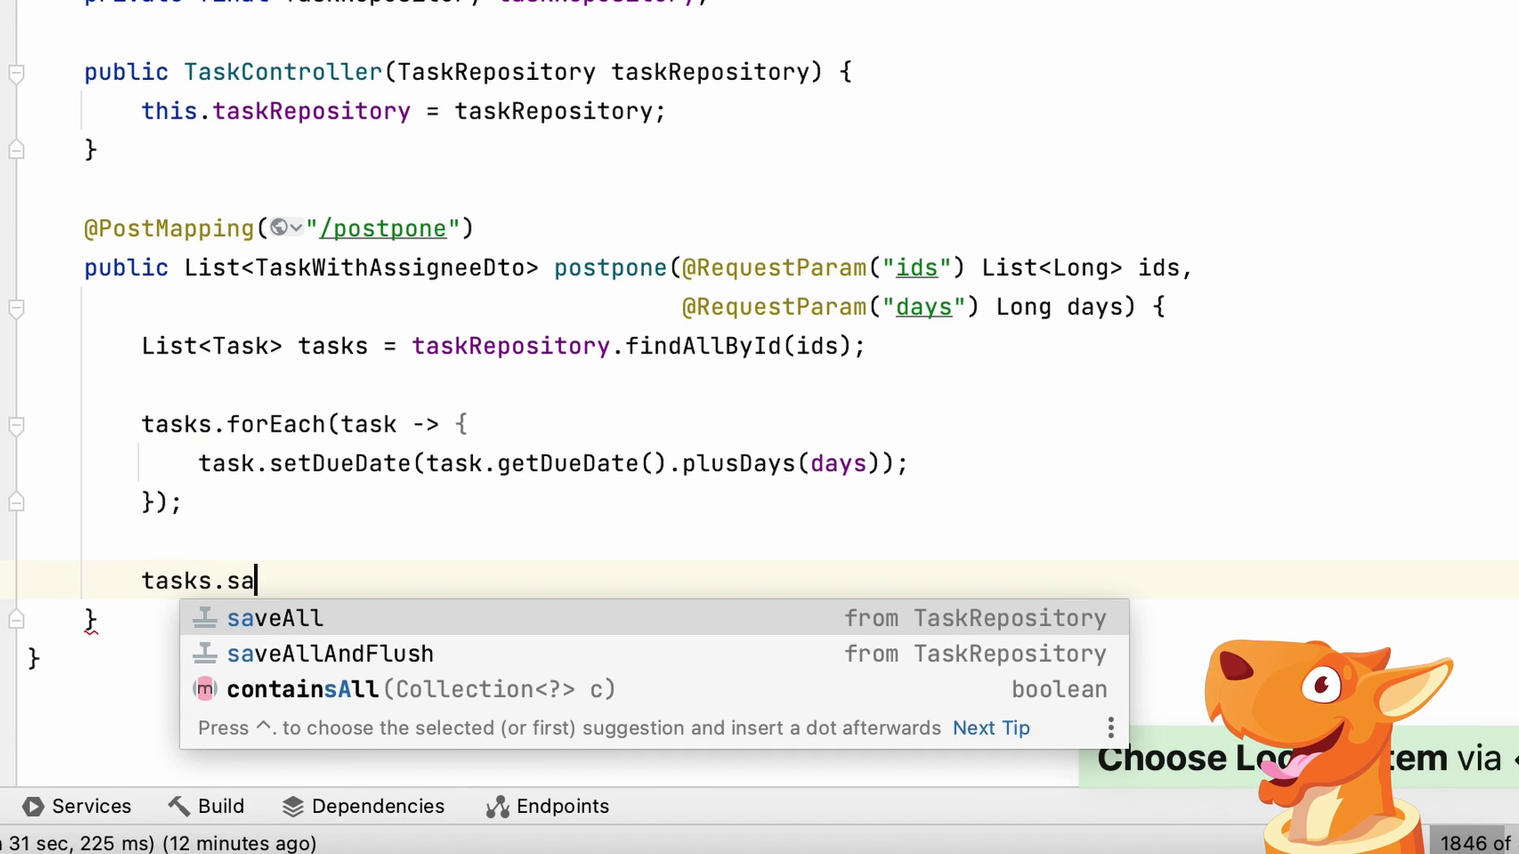
key(Return)
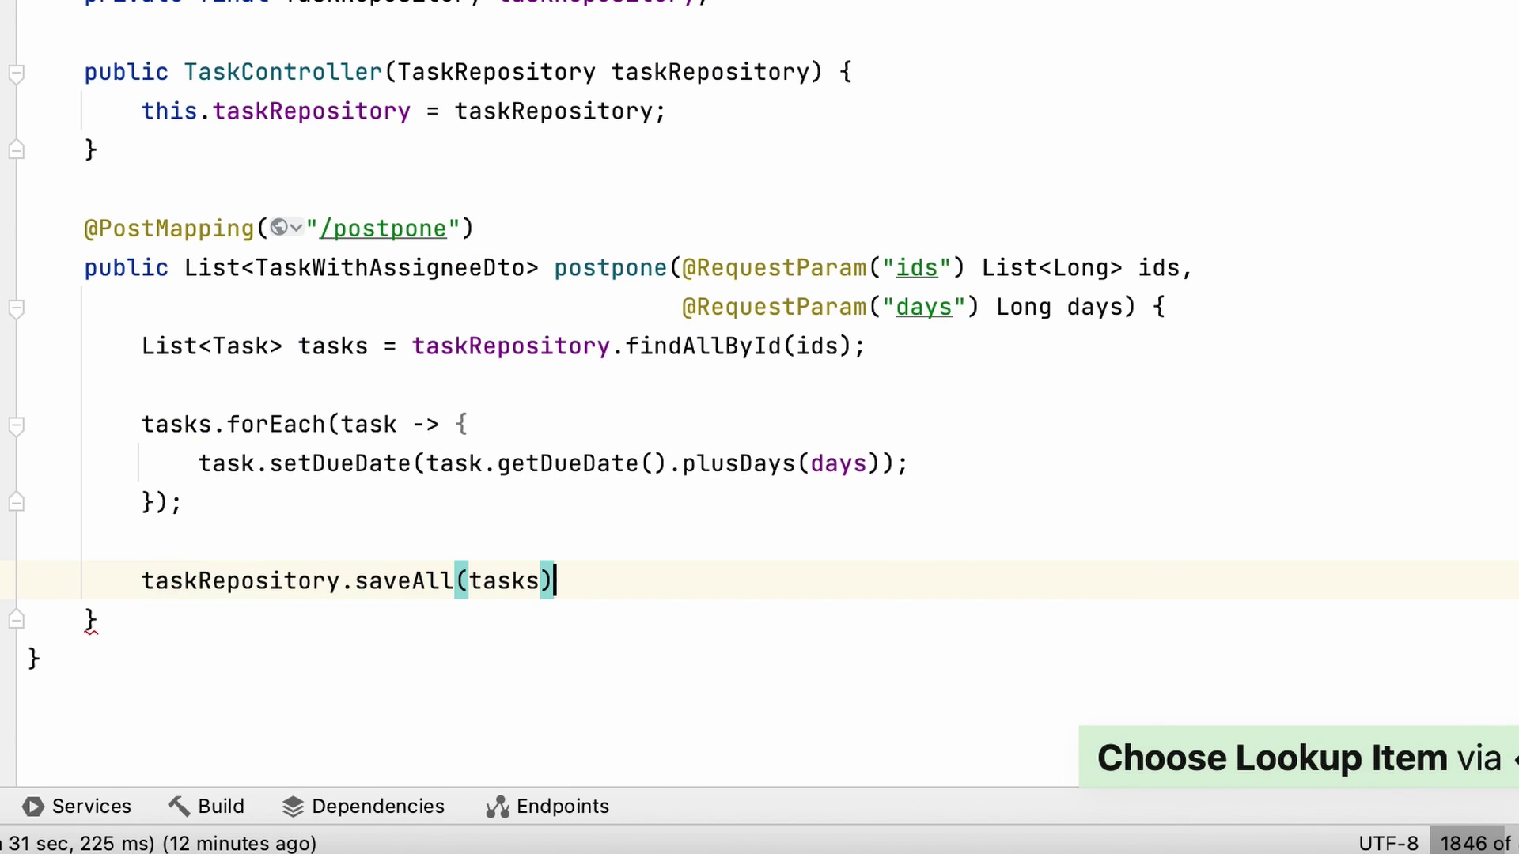
text(.)
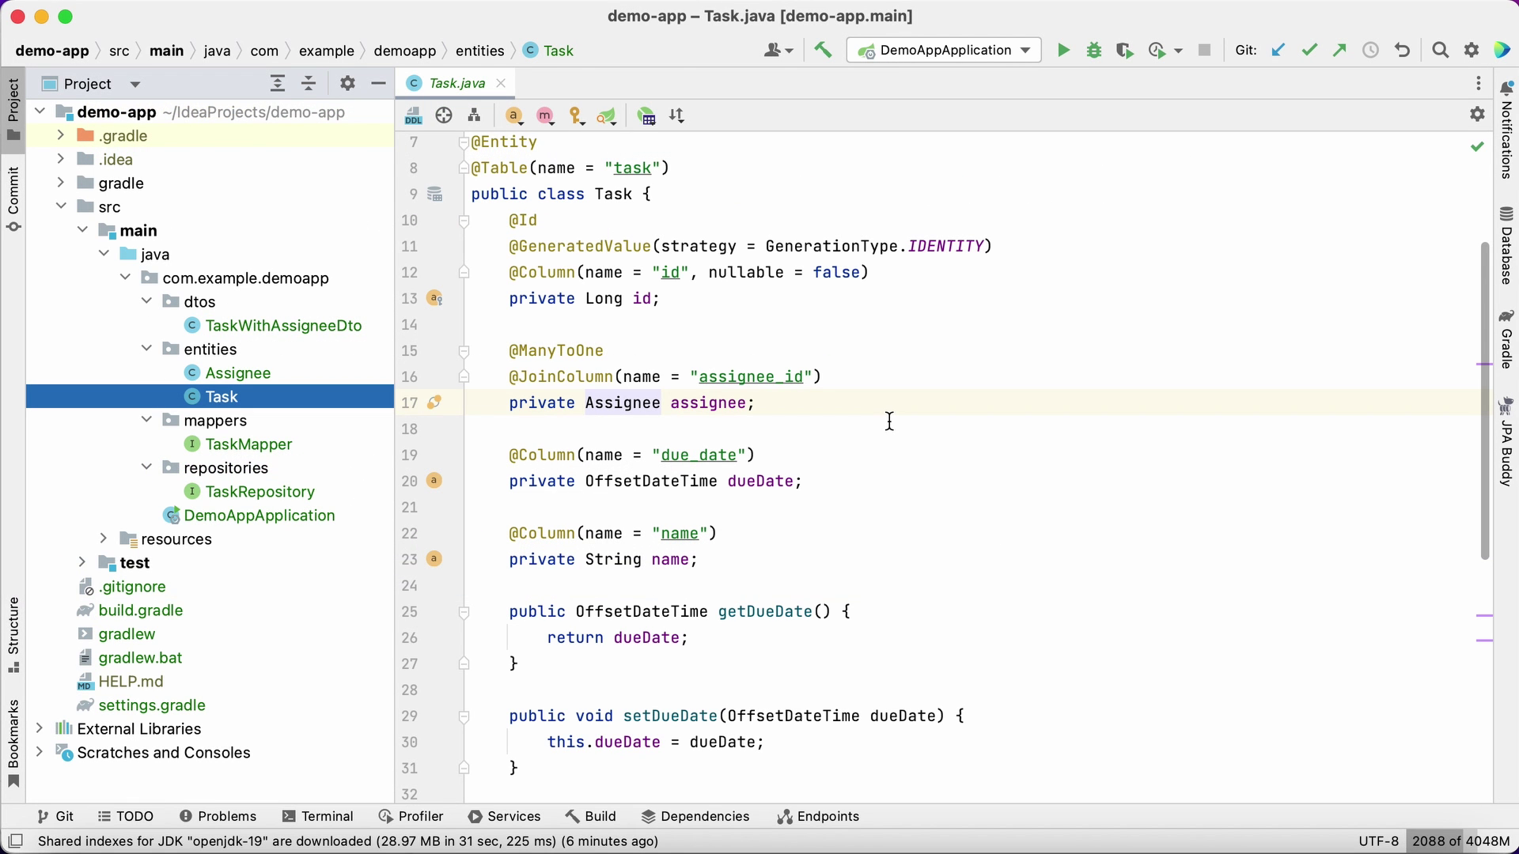
Inspect the Assignee entity, TaskRepository, TaskWithAssigneeDto and TaskMapper in turn
super+click(622, 403)
scroll(1066, 411, down, 3)
click(296, 492)
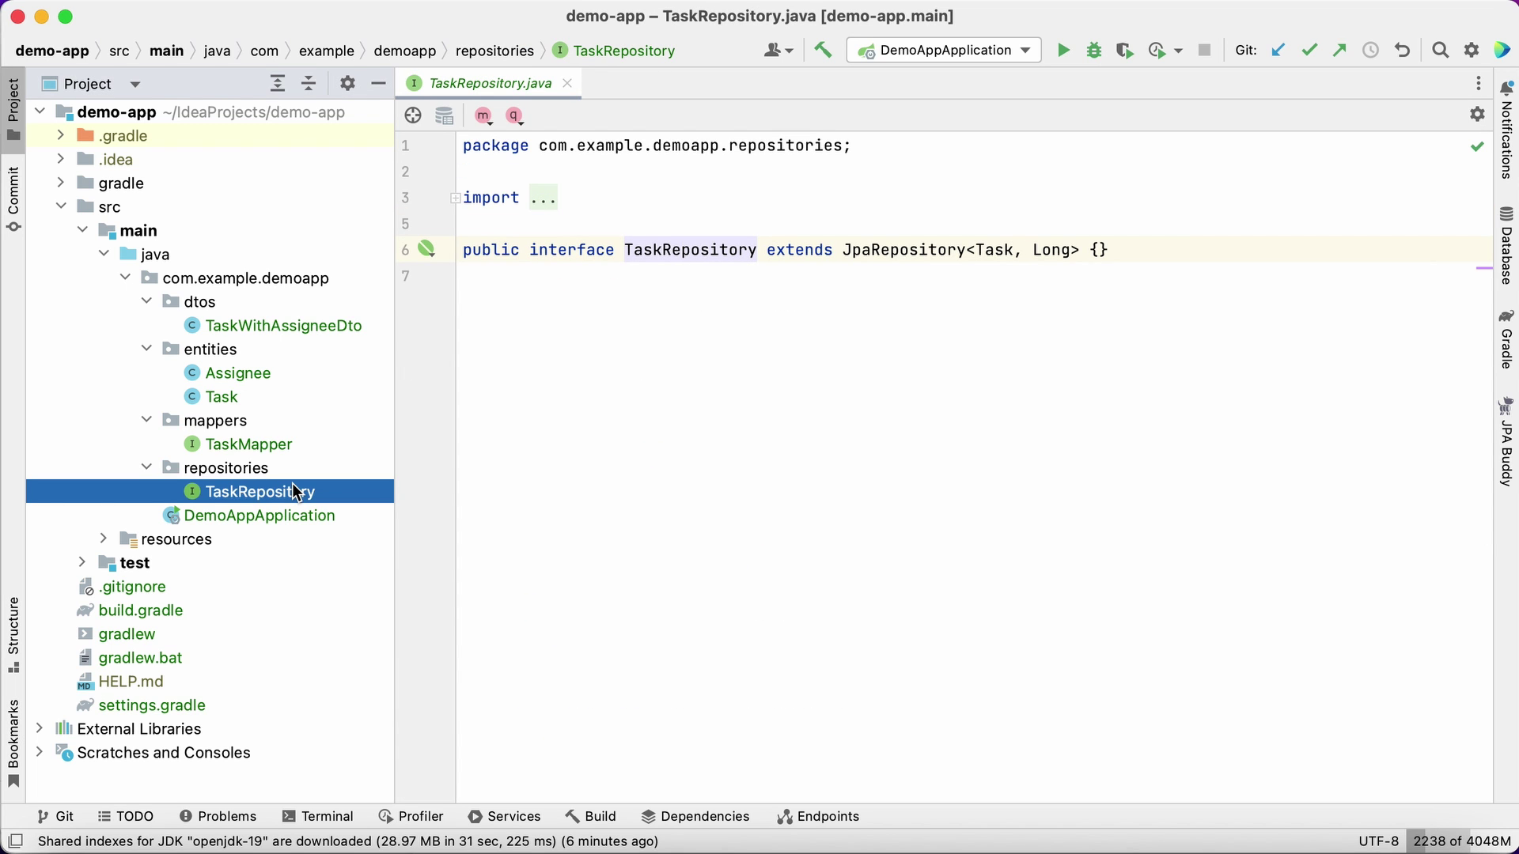
click(300, 329)
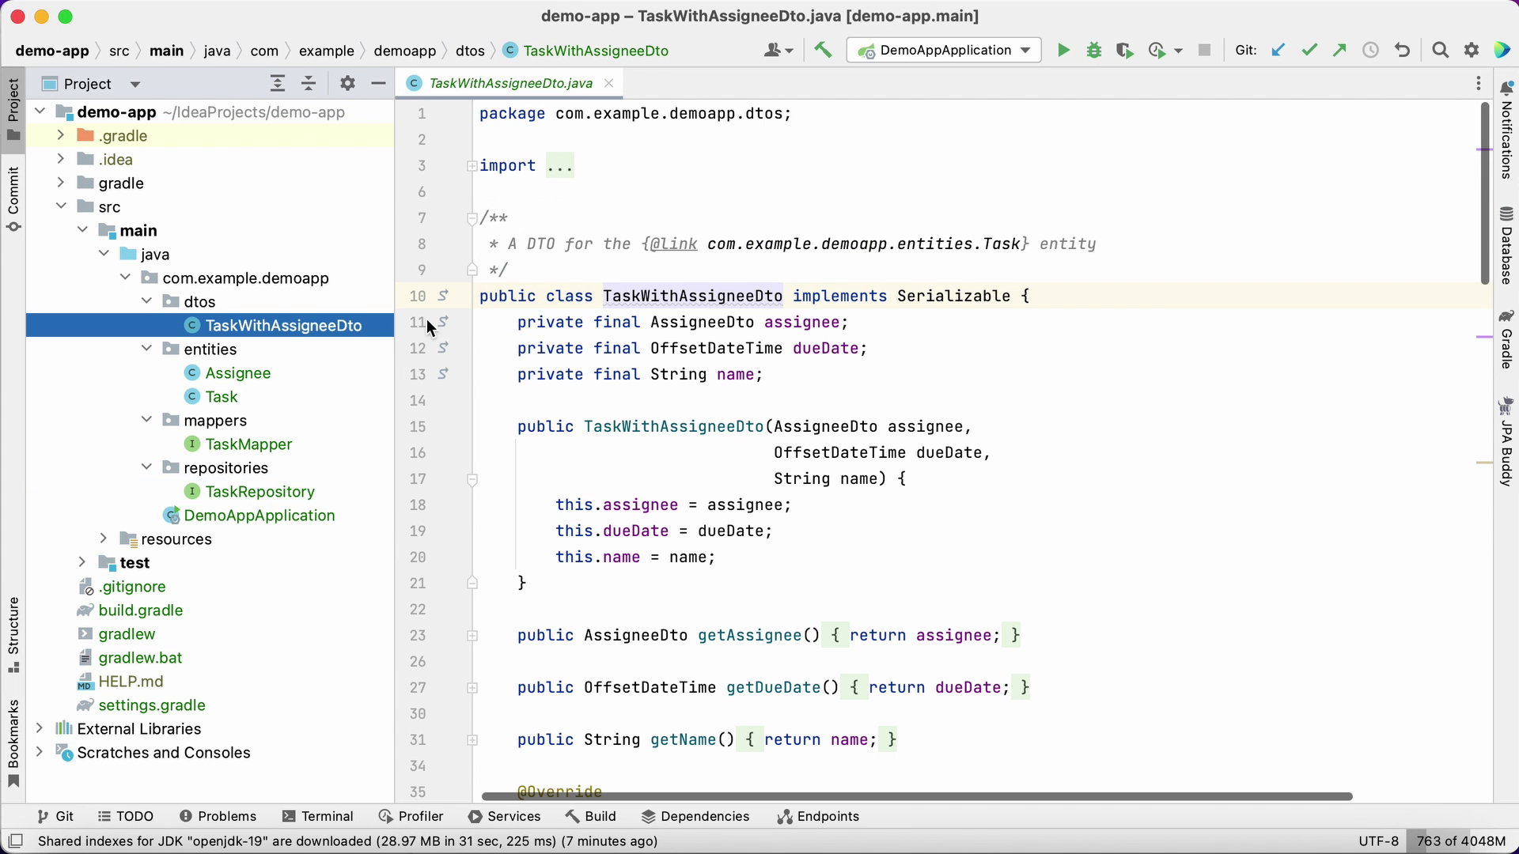
scroll(1087, 420, down, 3)
scroll(1088, 420, down, 3)
scroll(1087, 420, down, 5)
scroll(1087, 421, down, 3)
scroll(1087, 420, down, 3)
scroll(1088, 419, down, 3)
scroll(1088, 418, down, 5)
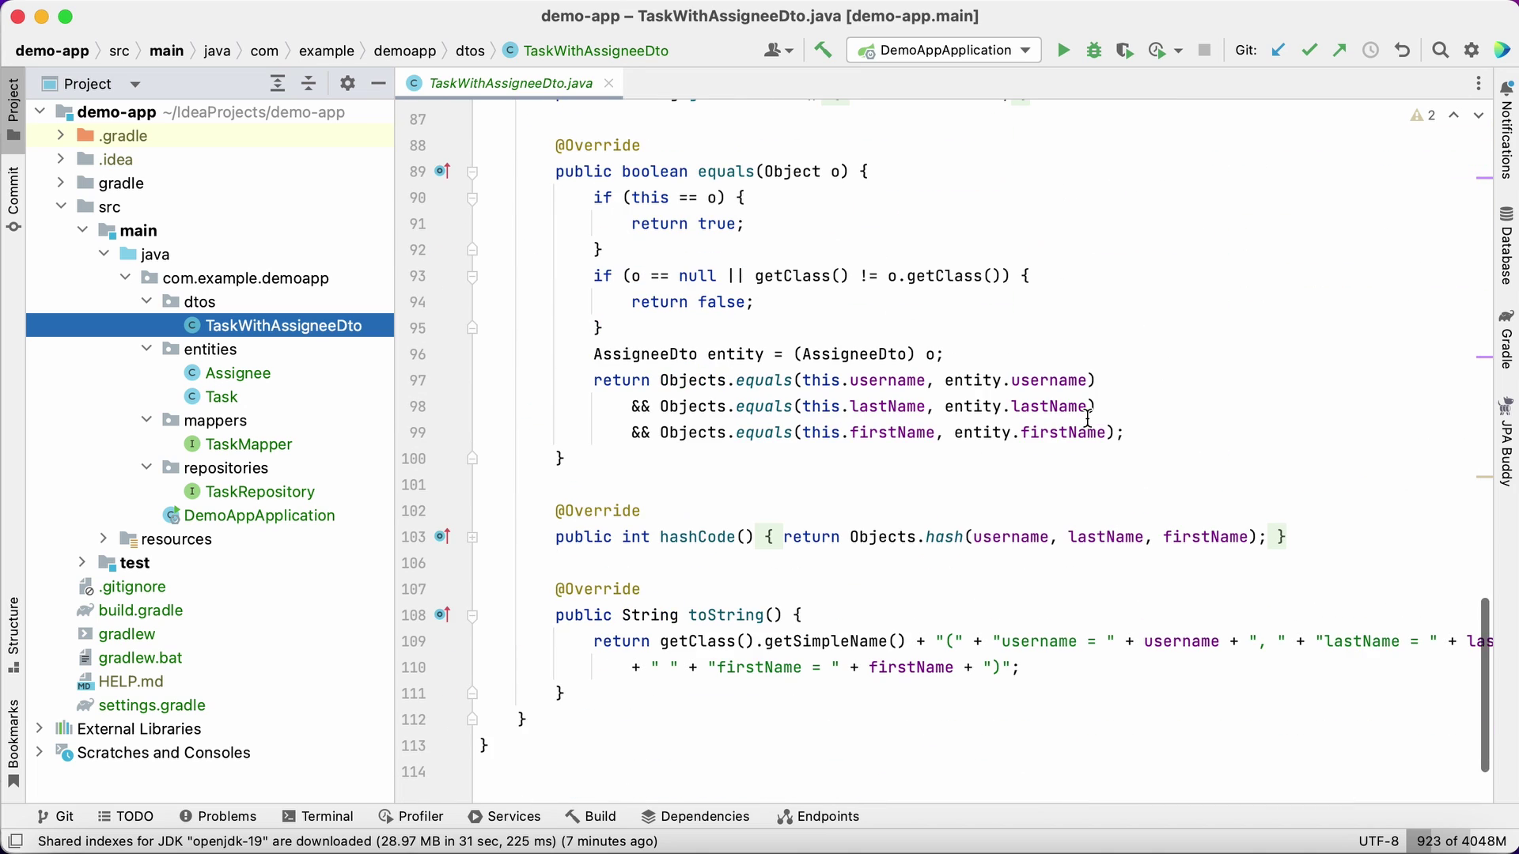
click(323, 444)
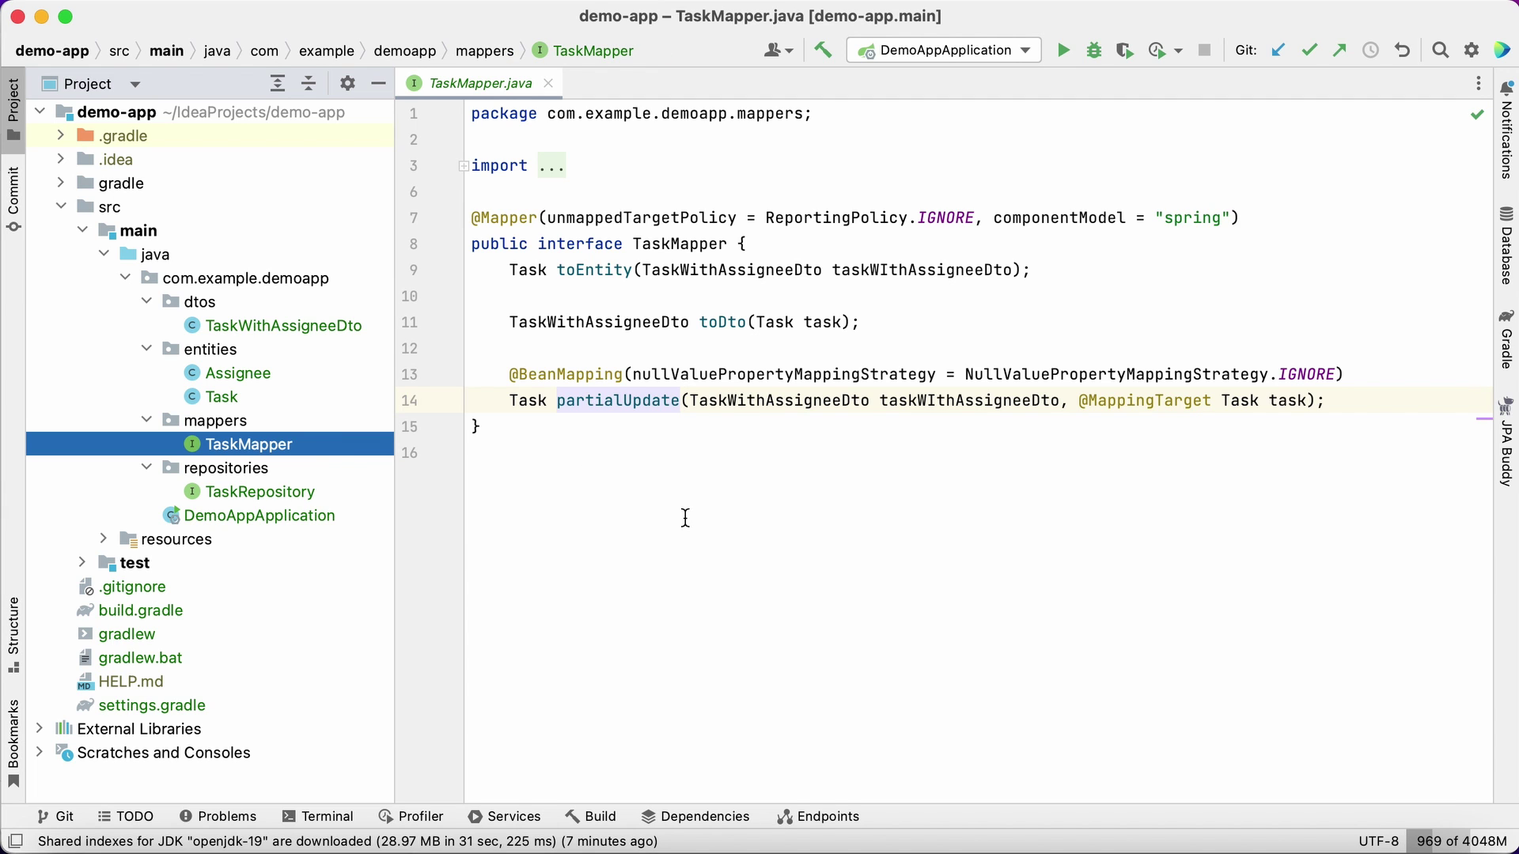
Create controllers.TaskController and insert taskRepository in postpone, injecting it via field and constructor
click(300, 284)
key(super+n)
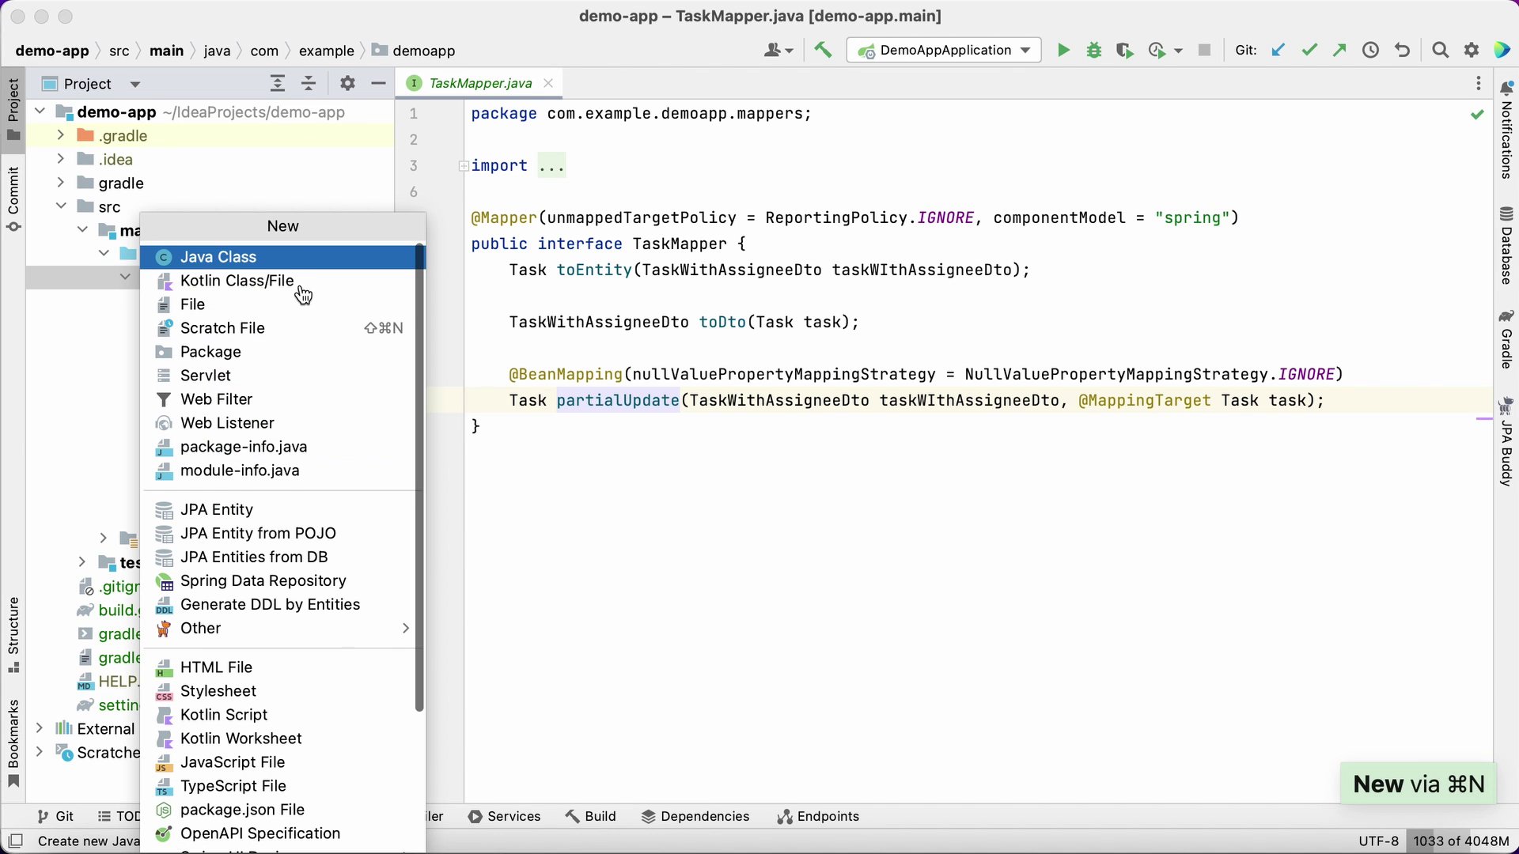
key(Return)
text(controllers.TaskController)
key(Return)
text(@RestController @RequestMapping("/api/v1/task") public class TaskController {     @PostMapping("/postpo)
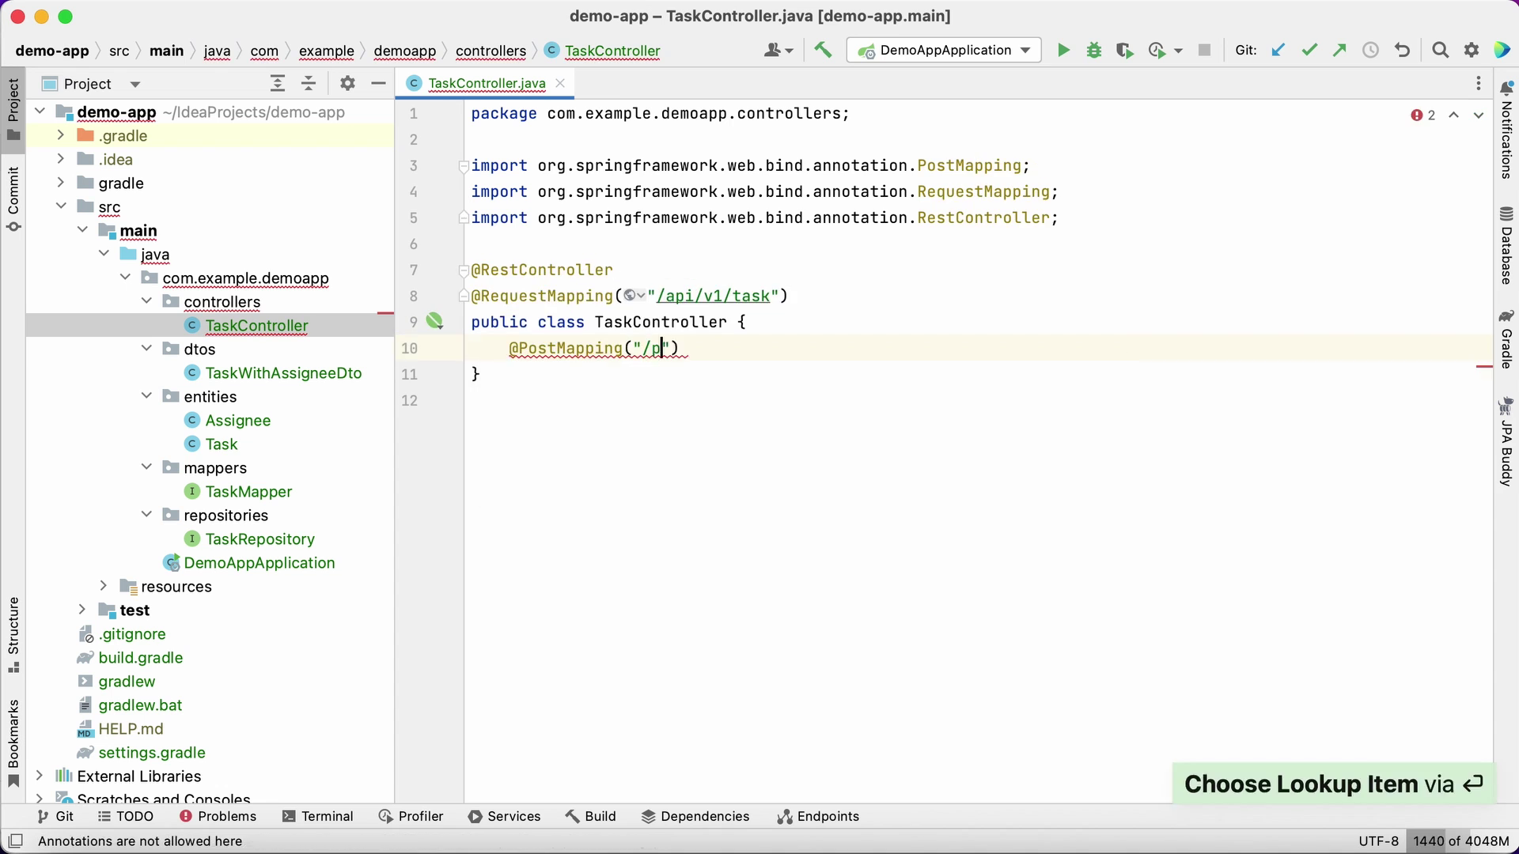
text(ne")     public List<TaskWithAssigneeDto> postpone(@RequestParam("ids") List<Long> ids,                                               @RequestParam("days") Long days) {)
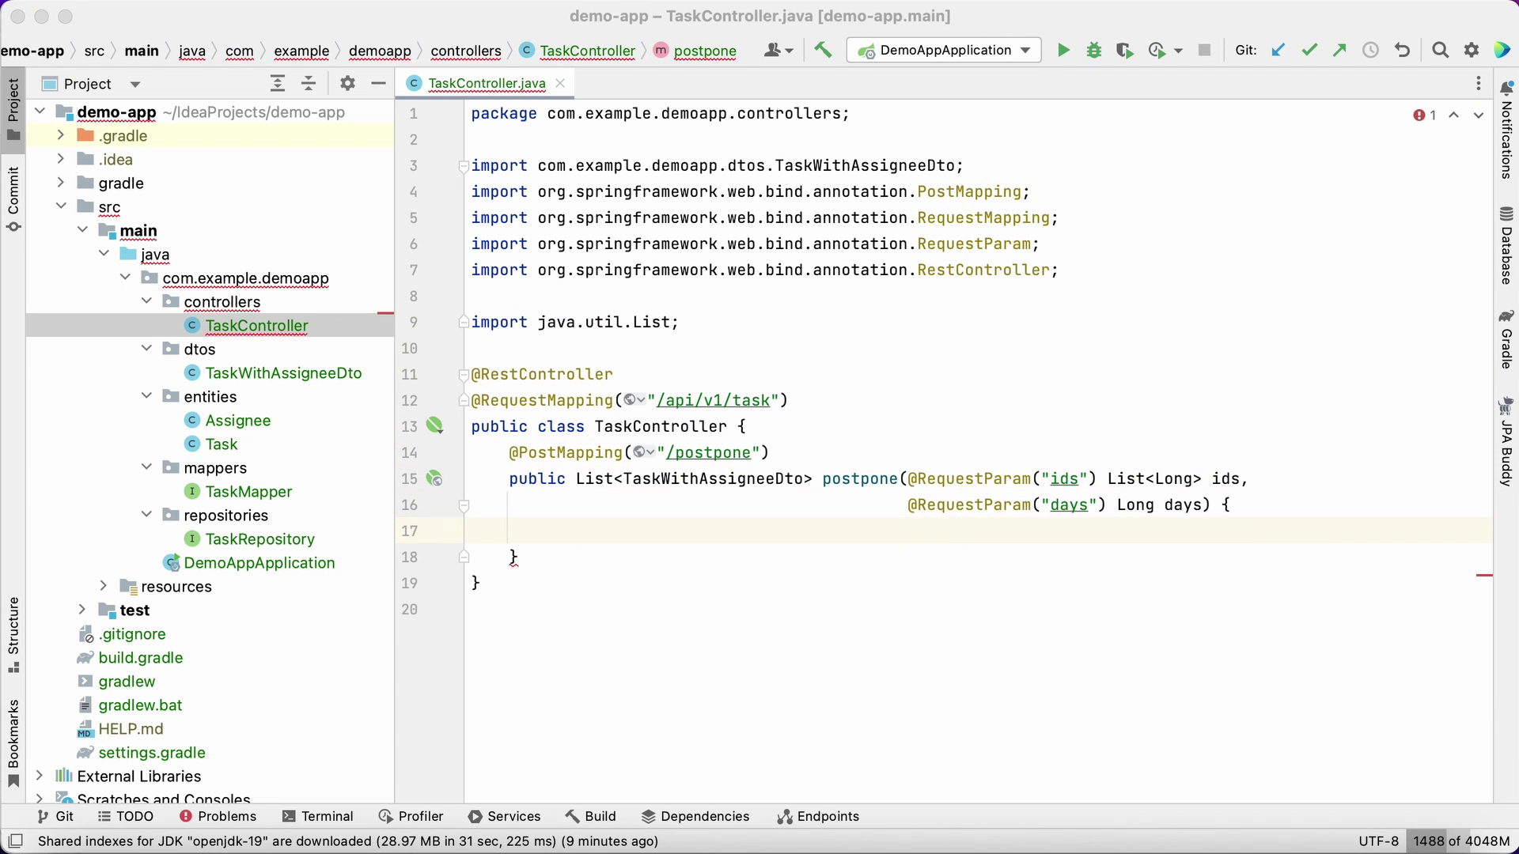
click(822, 536)
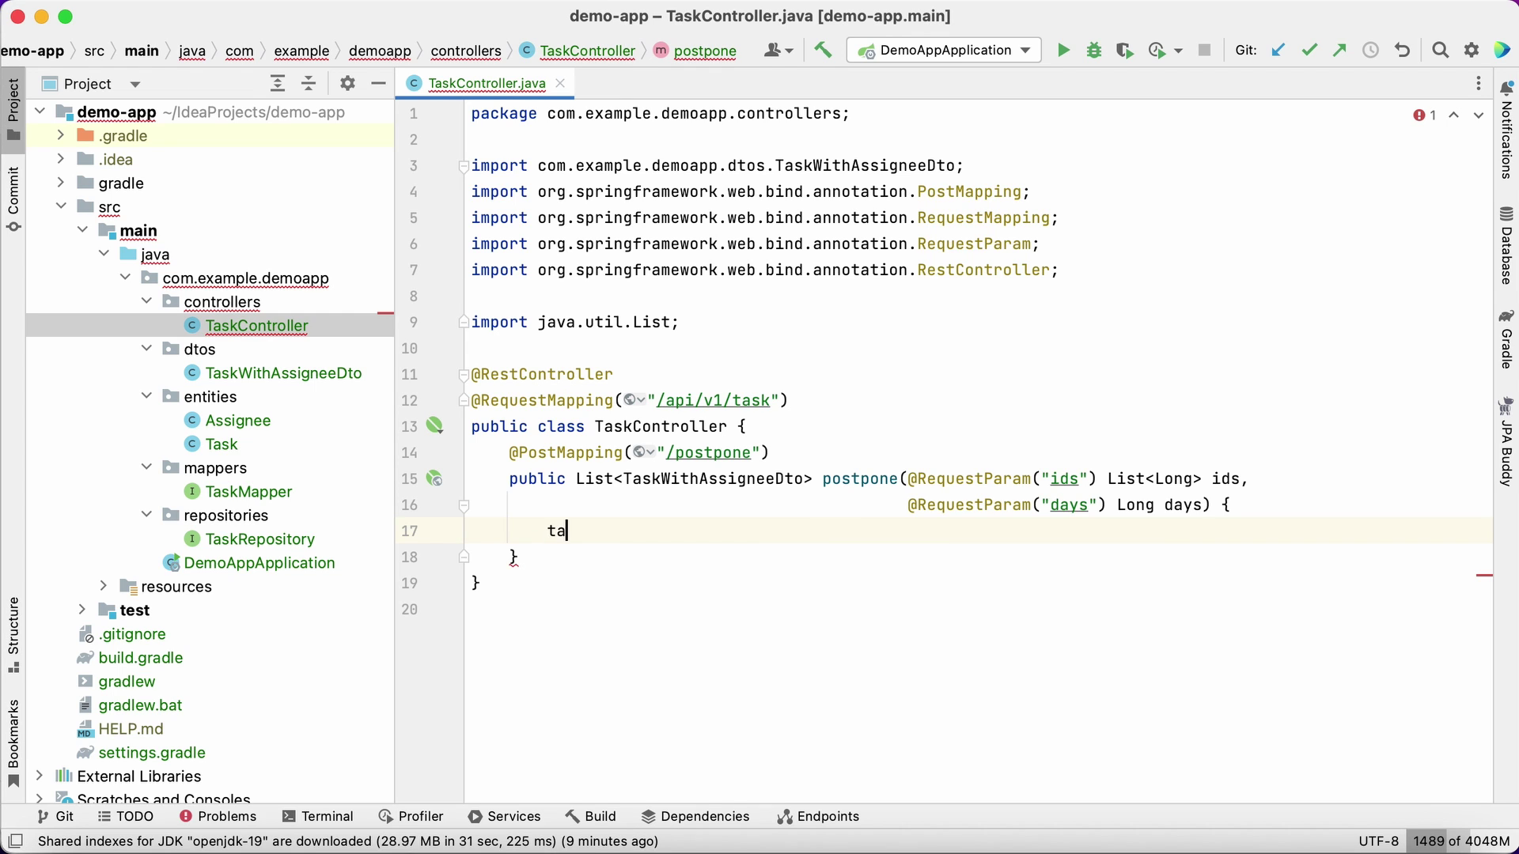
text(ta)
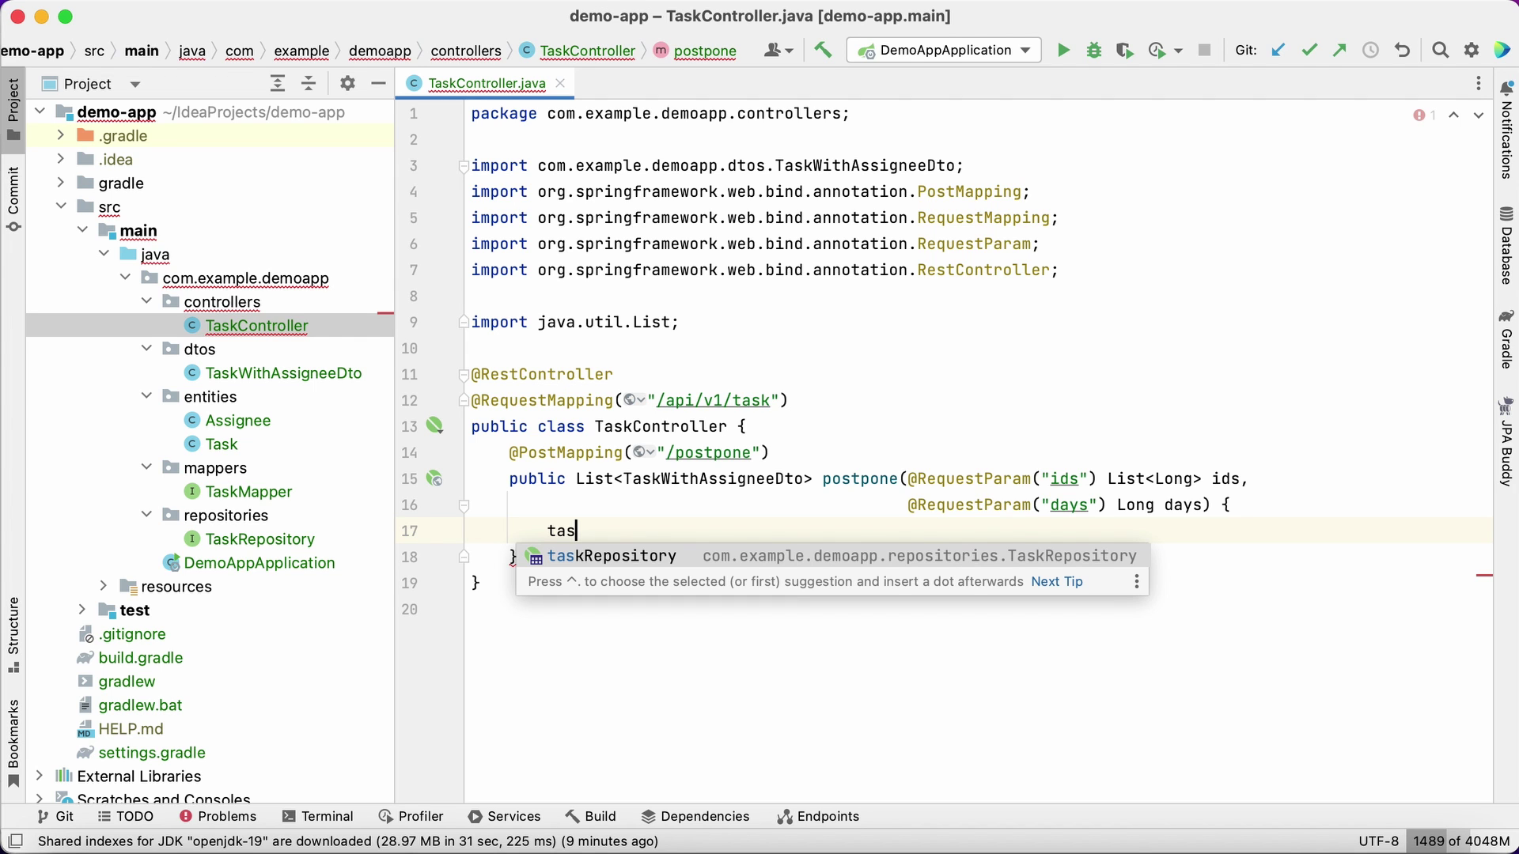
key(Return)
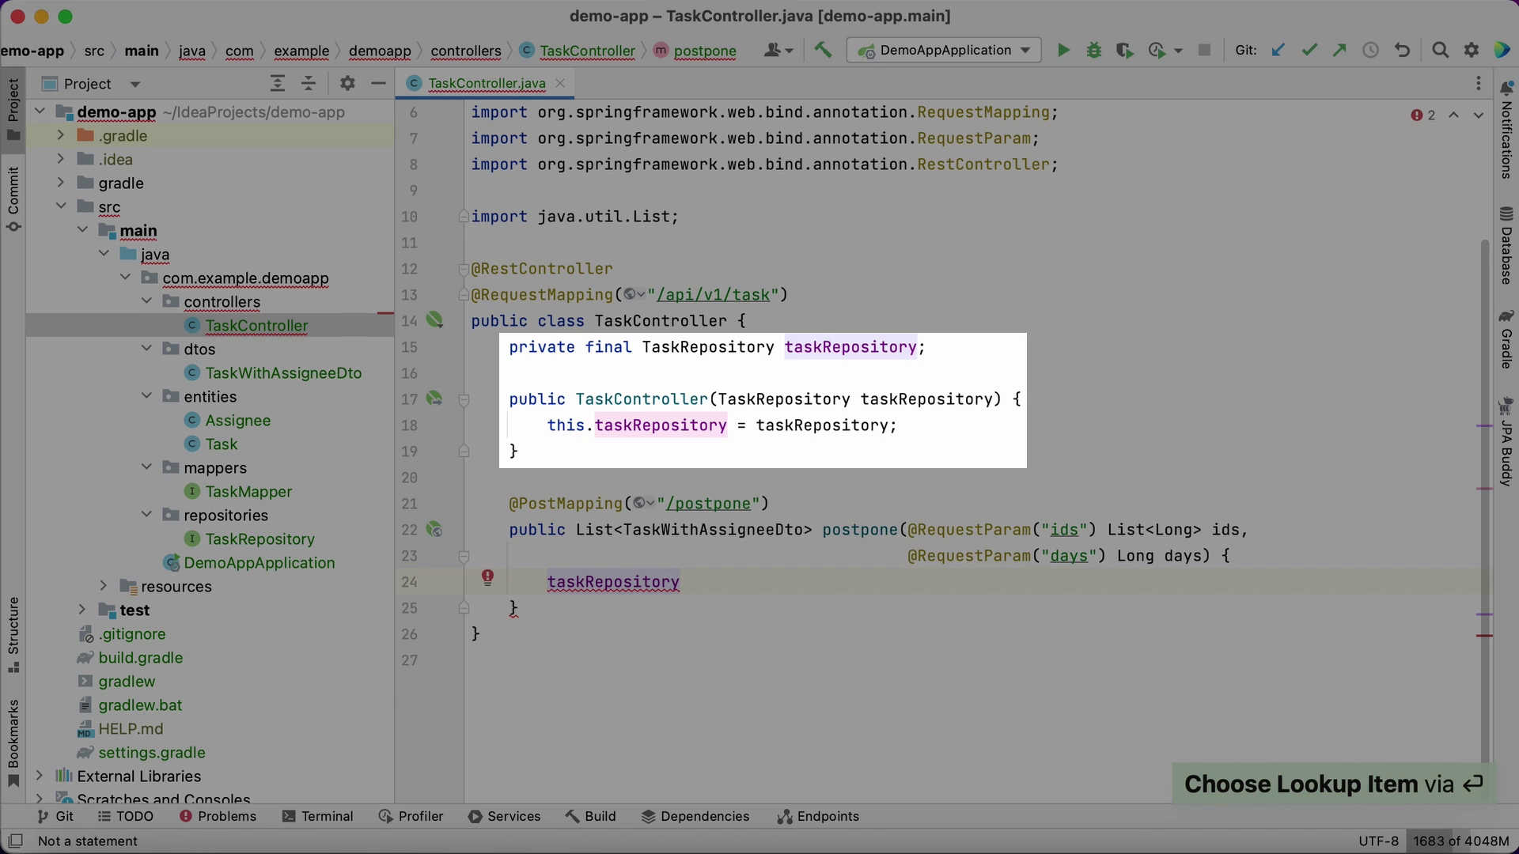
text(.find)
Load tasks with findAllById(ids) into a variable and push each due date forward with plusDays(days)
key(Return)
text(ids).var)
key(Return)
key(Return)
key(Return)
key(Return)
text(tasks.fo)
key(Down)
key(Down)
key(Down)
key(Return)
text({)
key(Return)
text(task.set)
key(Return)
text(task)
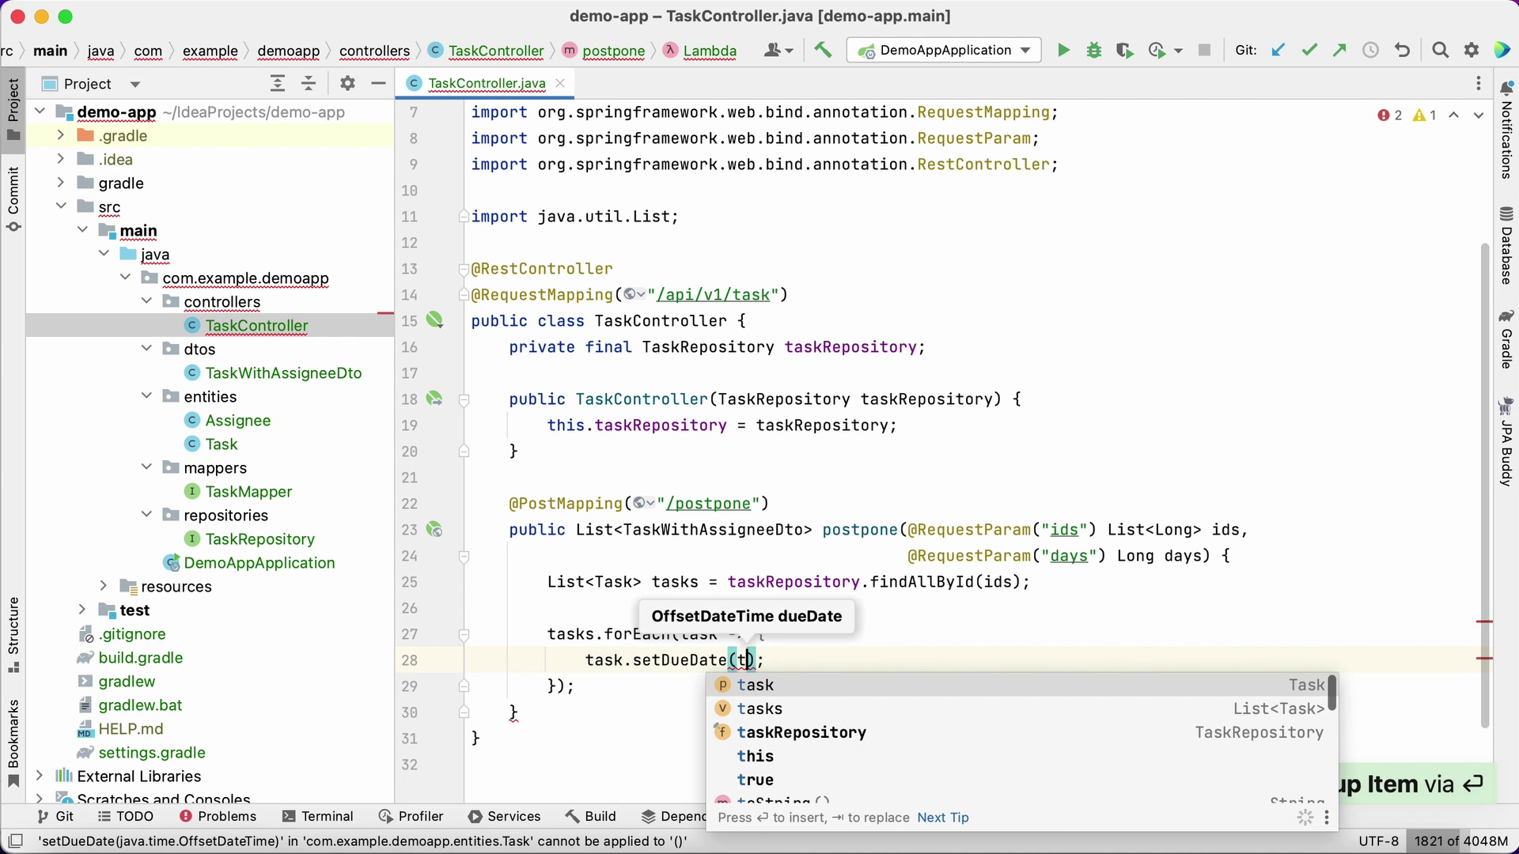
text(.get)
key(Return)
text(.plu)
key(Down)
key(Down)
key(Return)
text(days)
Save the tasks with saveAll and return them mapped to TaskWithAssigneeDto
key(Down)
key(Return)
key(Return)
text(tas)
key(Return)
text(.sa)
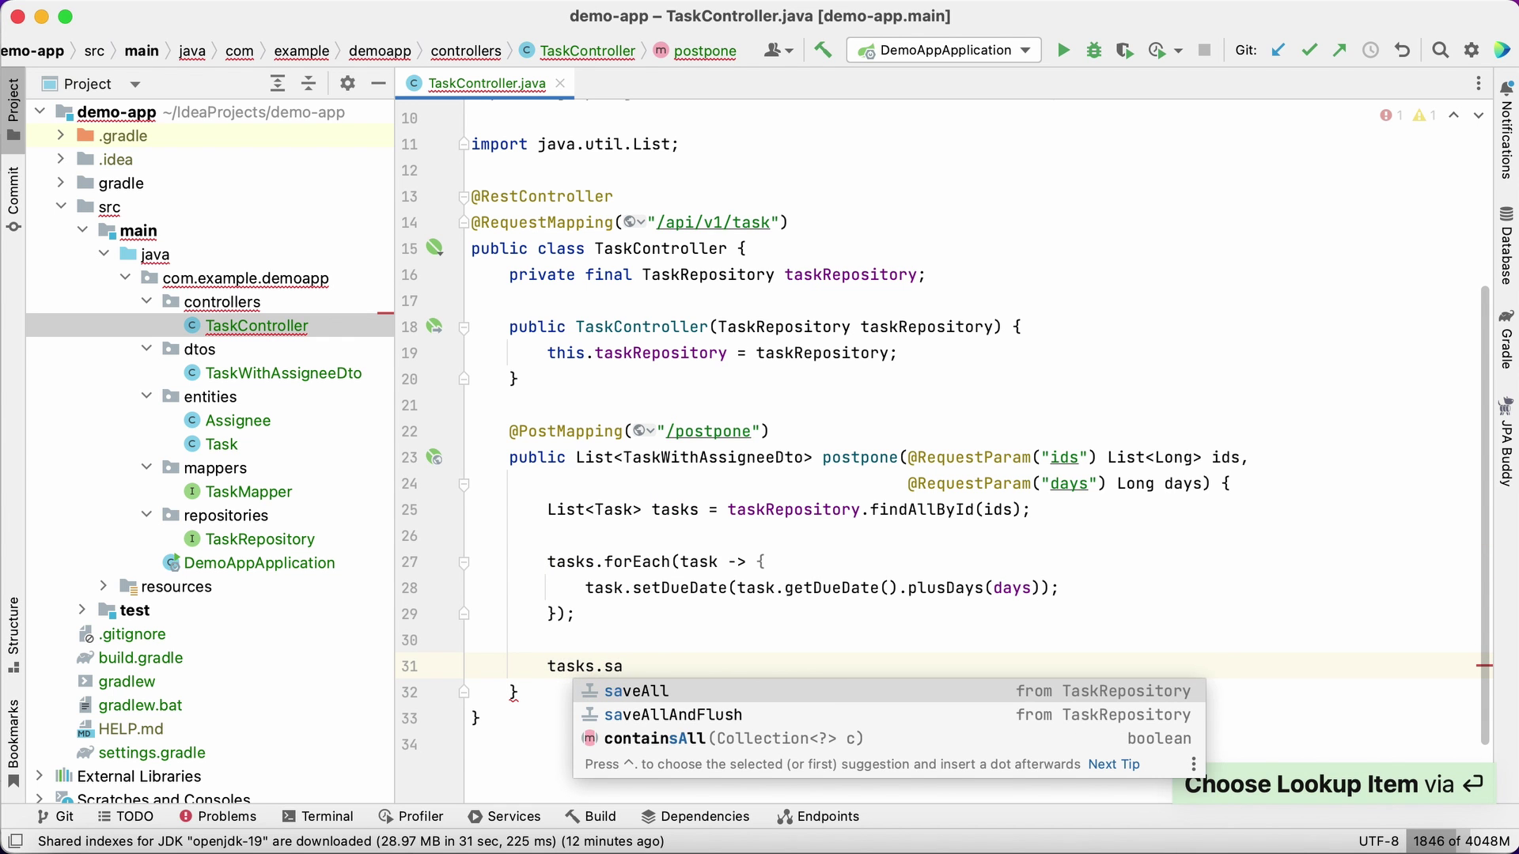
key(Return)
text(.saveAll()
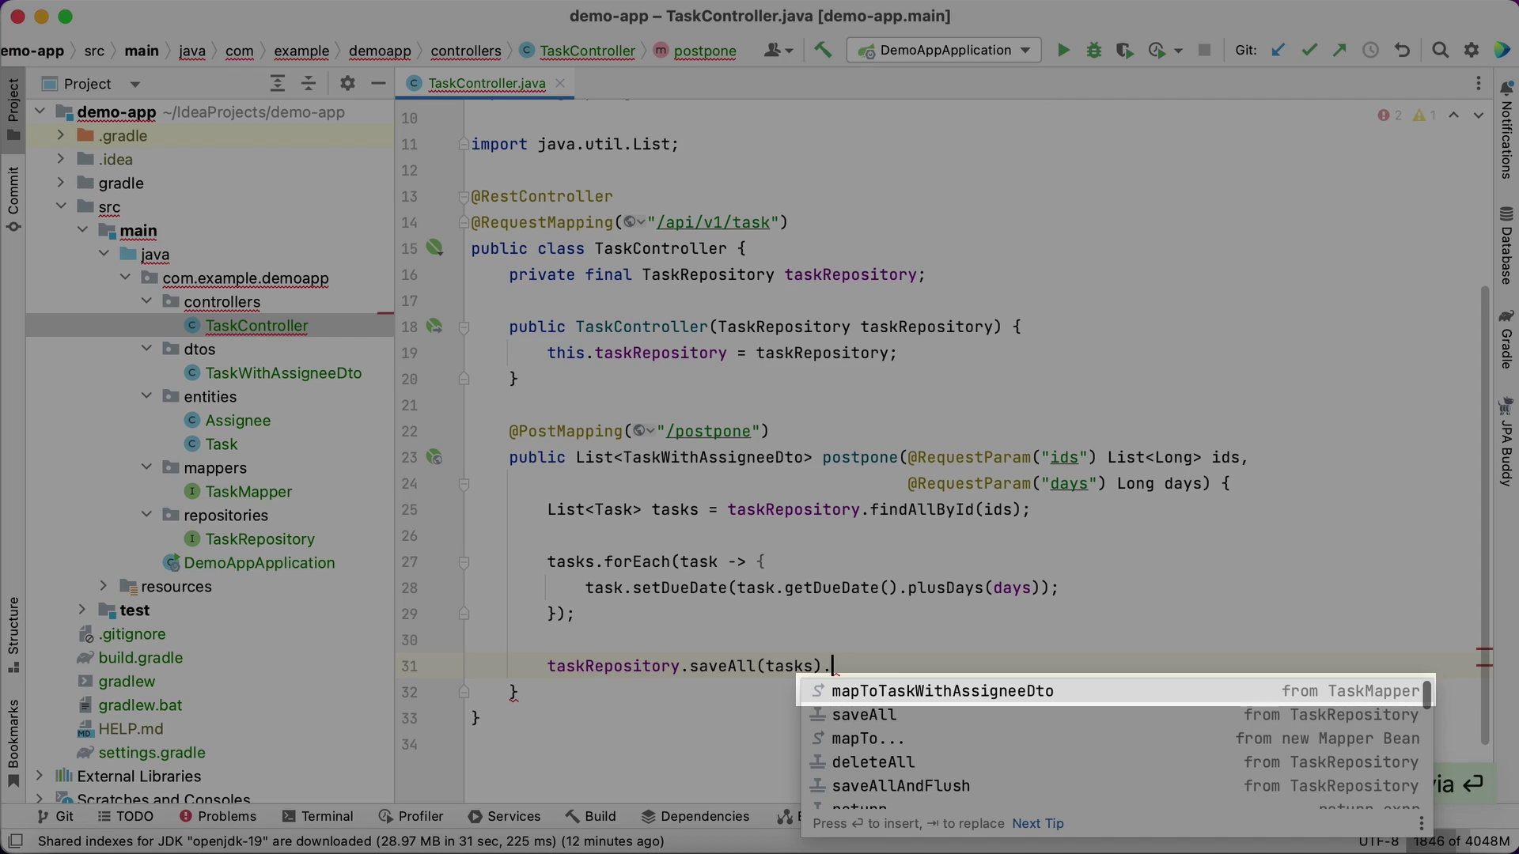
key(Return)
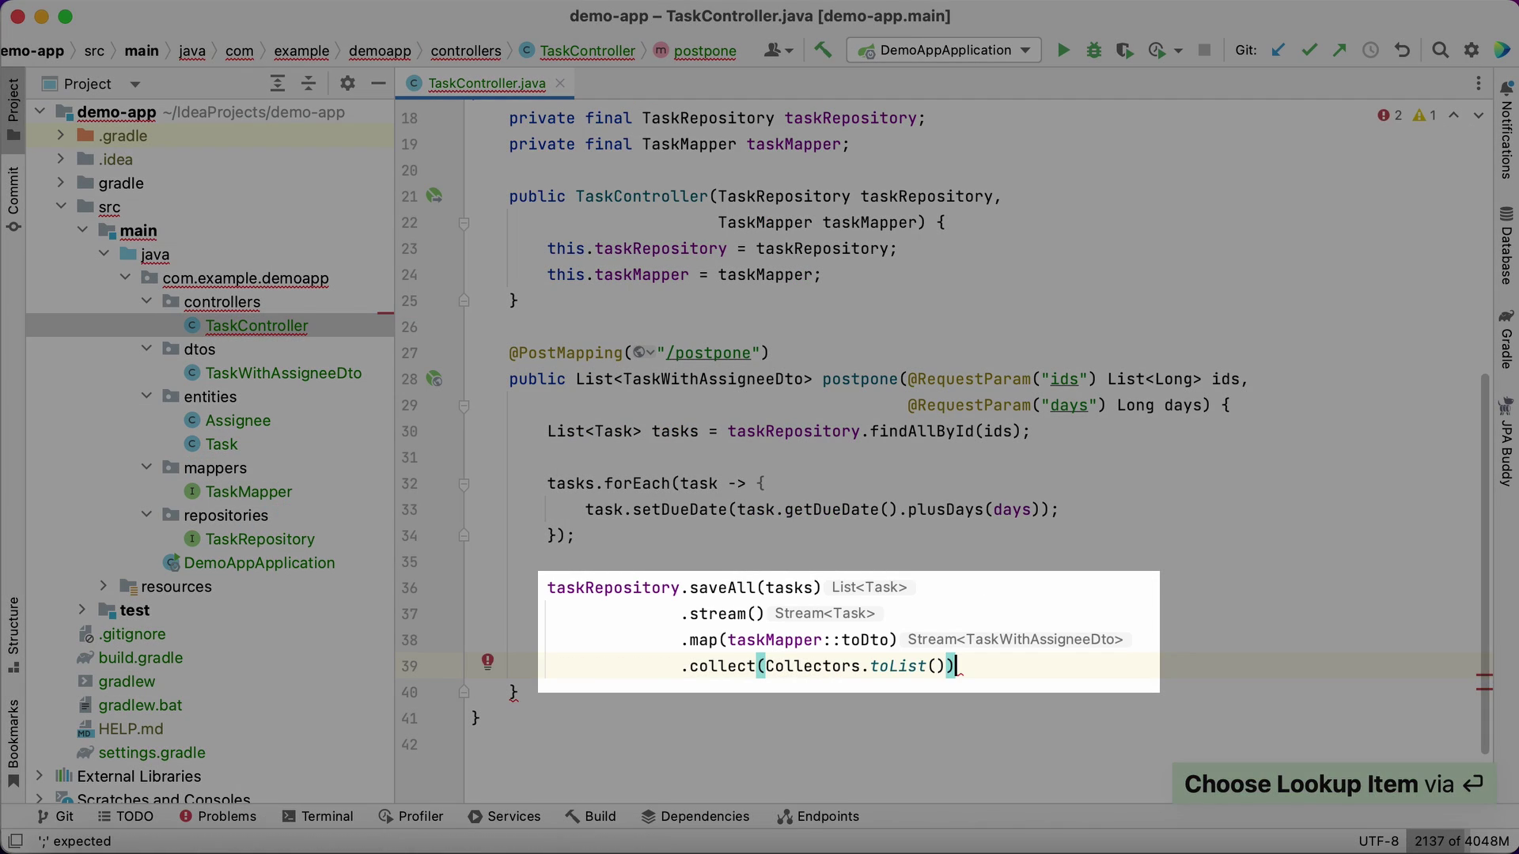
text(.re)
key(Return)
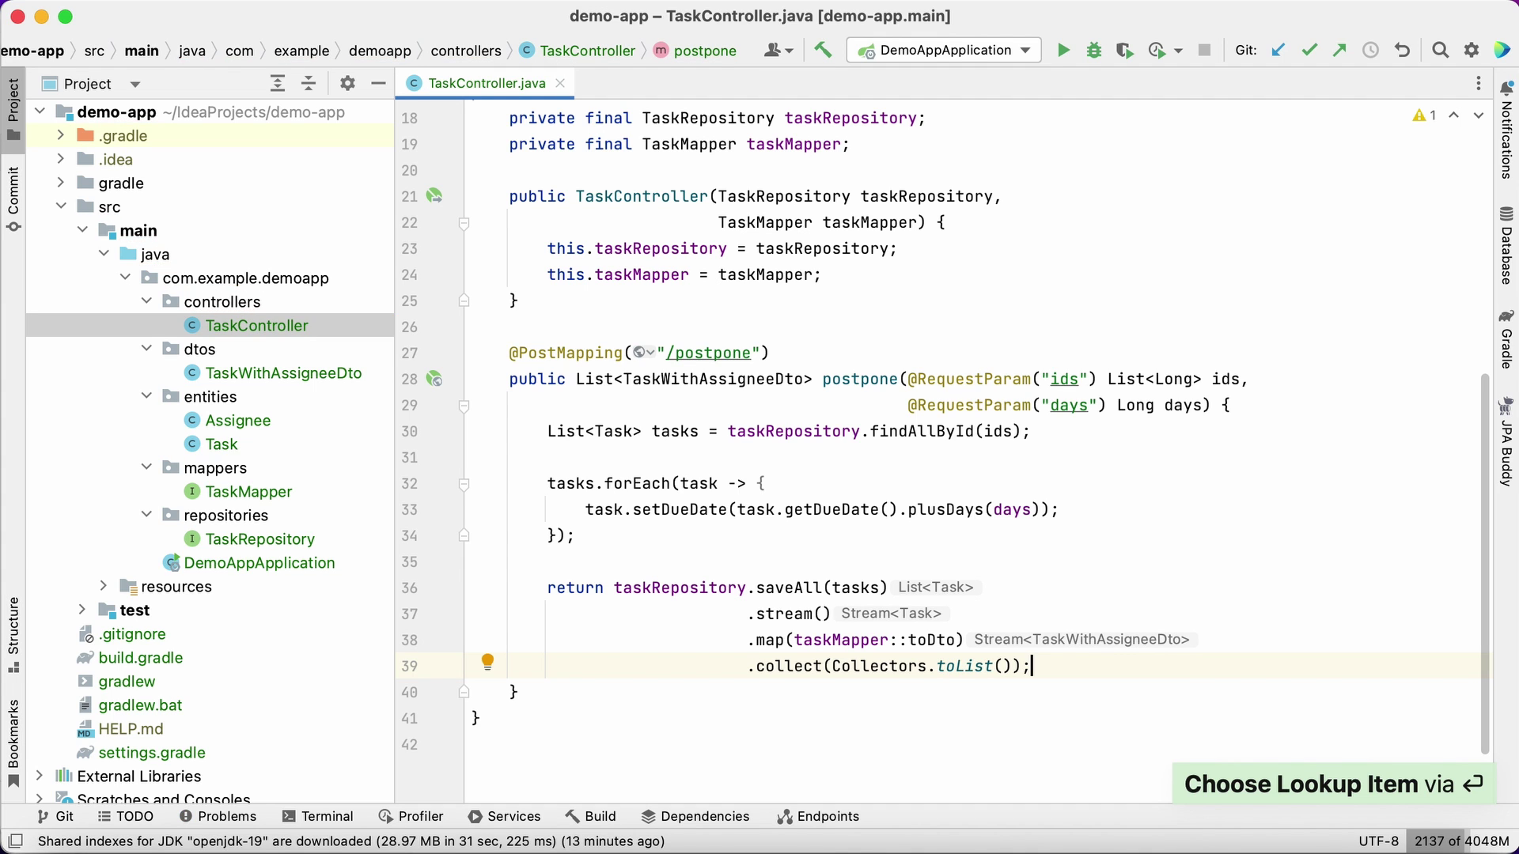
Replace the old mapping chain with a mapping to a new TaskDto in the dtos package
key(shift+Up)
key(shift+Up)
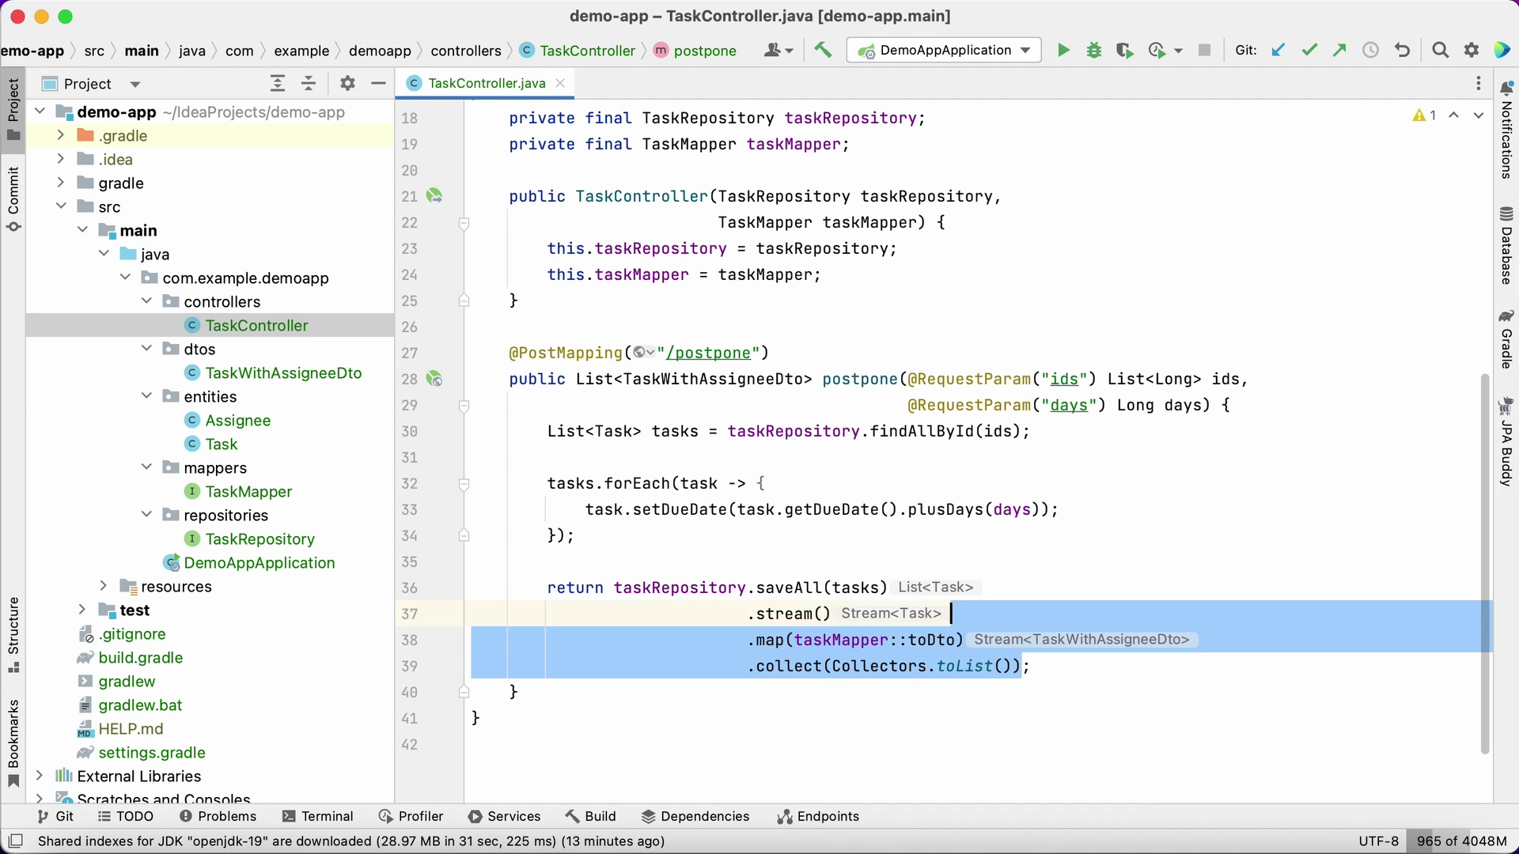
key(shift+Up)
key(BackSpace)
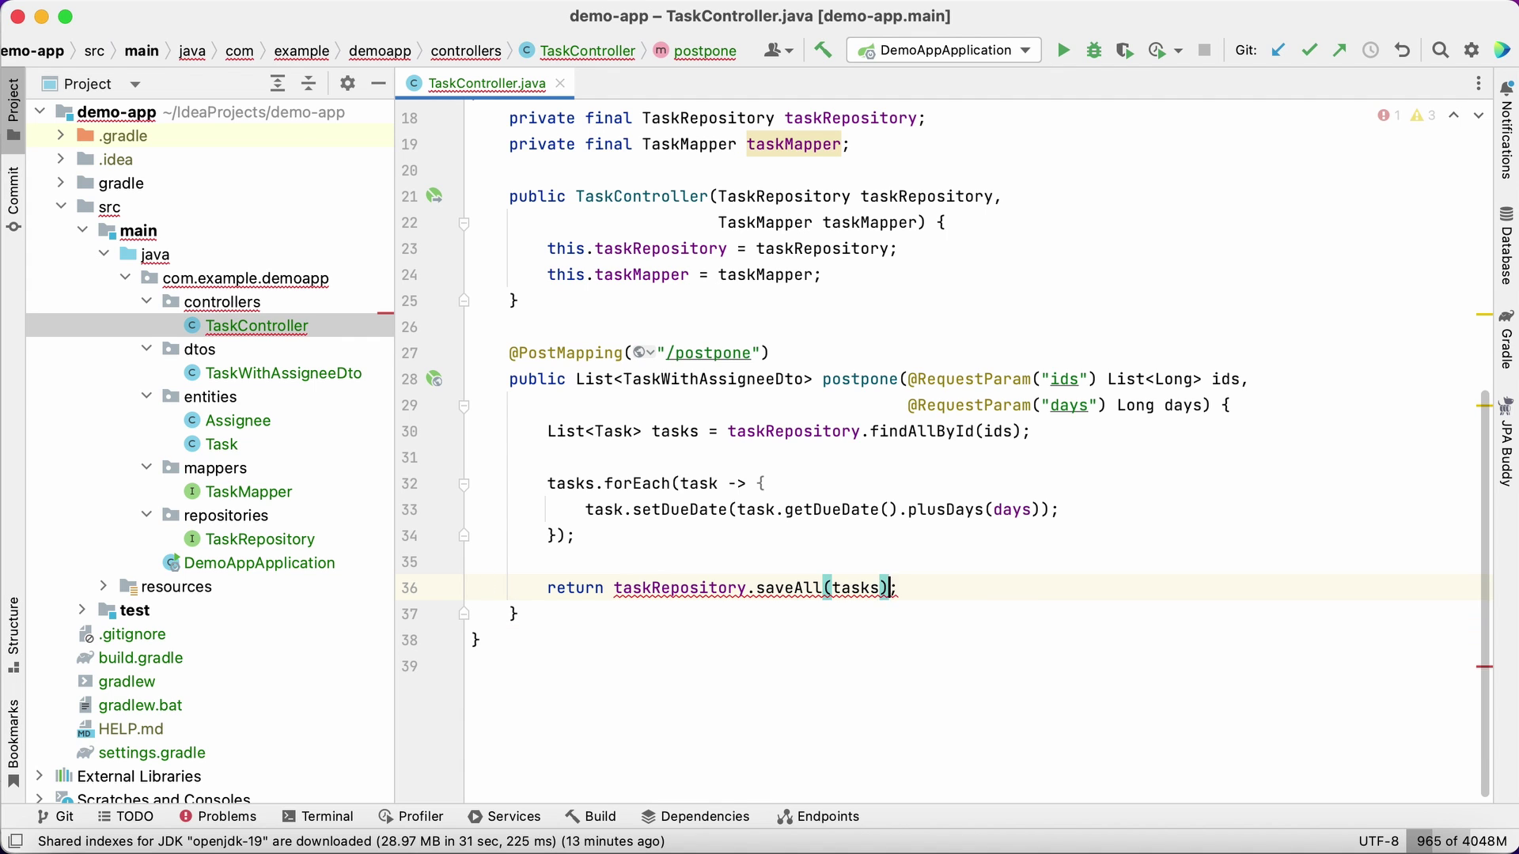
text(.)
key(Down)
key(Down)
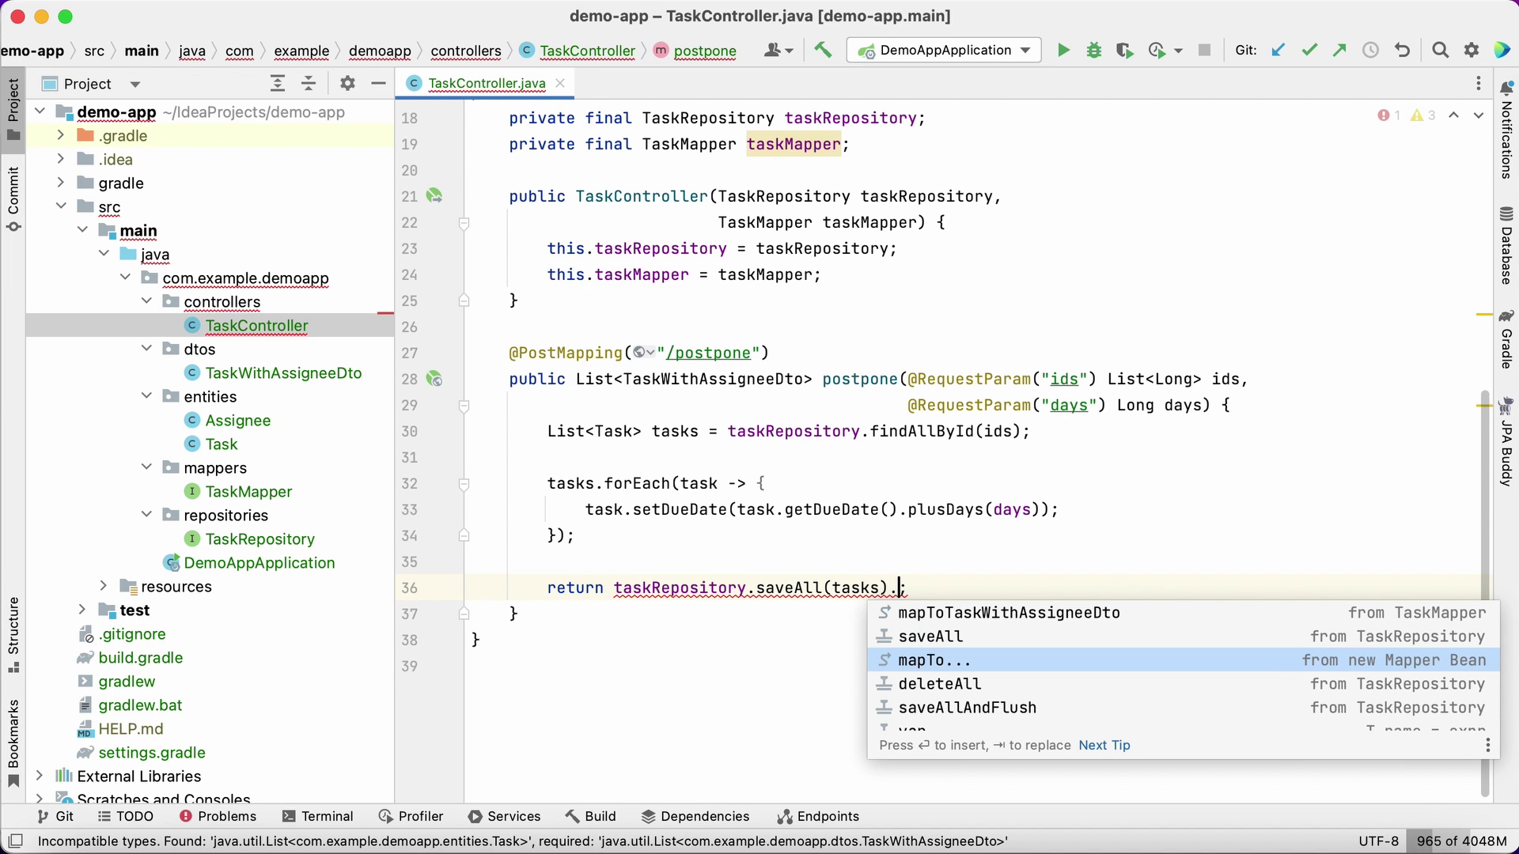
key(Return)
click(1018, 425)
text(dtos)
key(Return)
click(351, 291)
click(351, 316)
click(351, 339)
key(Return)
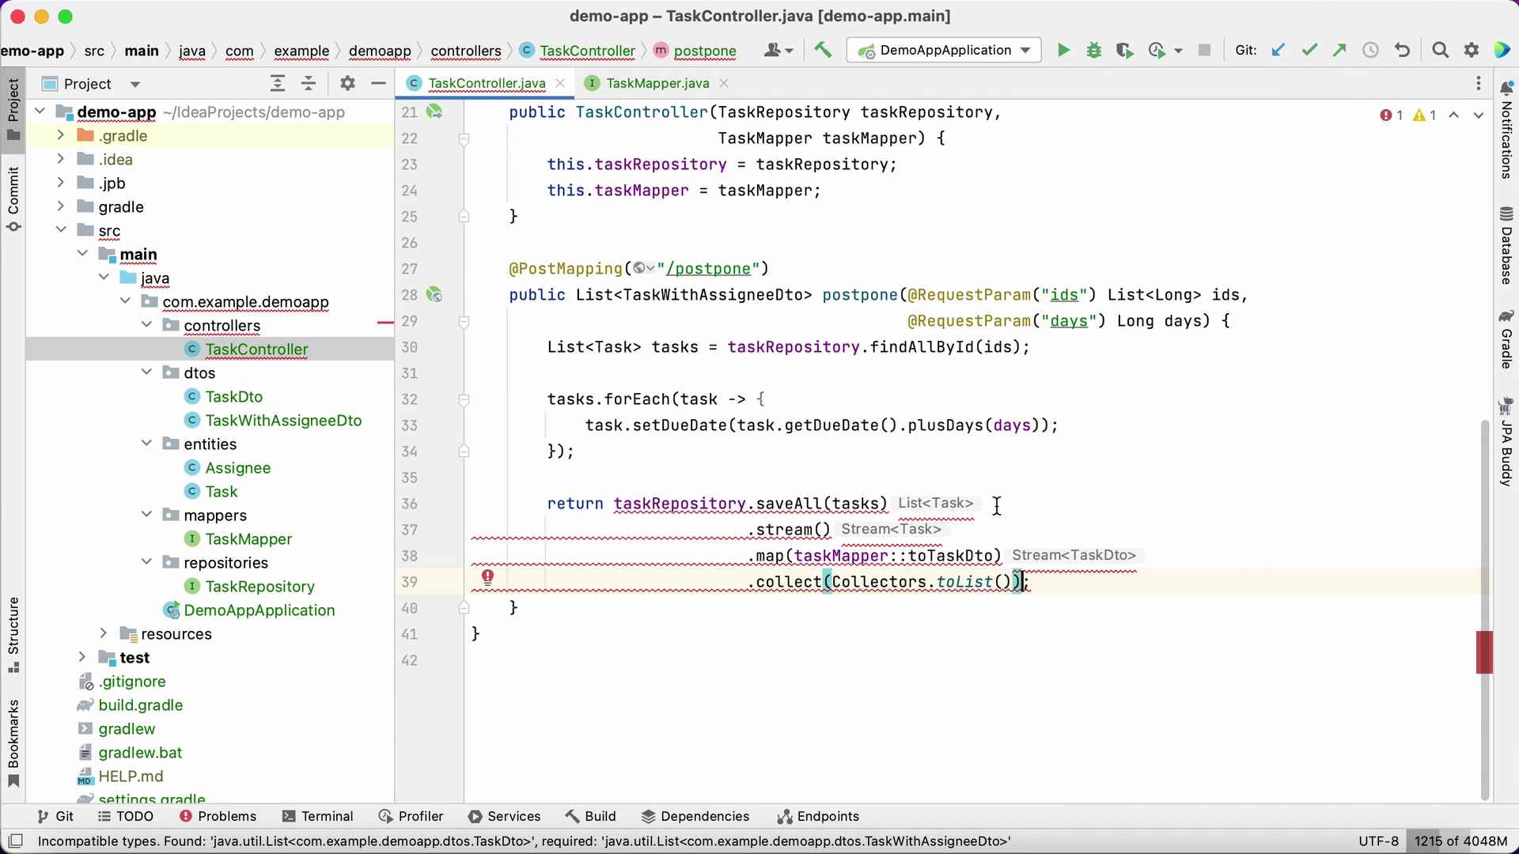
Change postpone's return type to List<TaskDto> to fix the type mismatch
key(alt+Return)
key(Return)
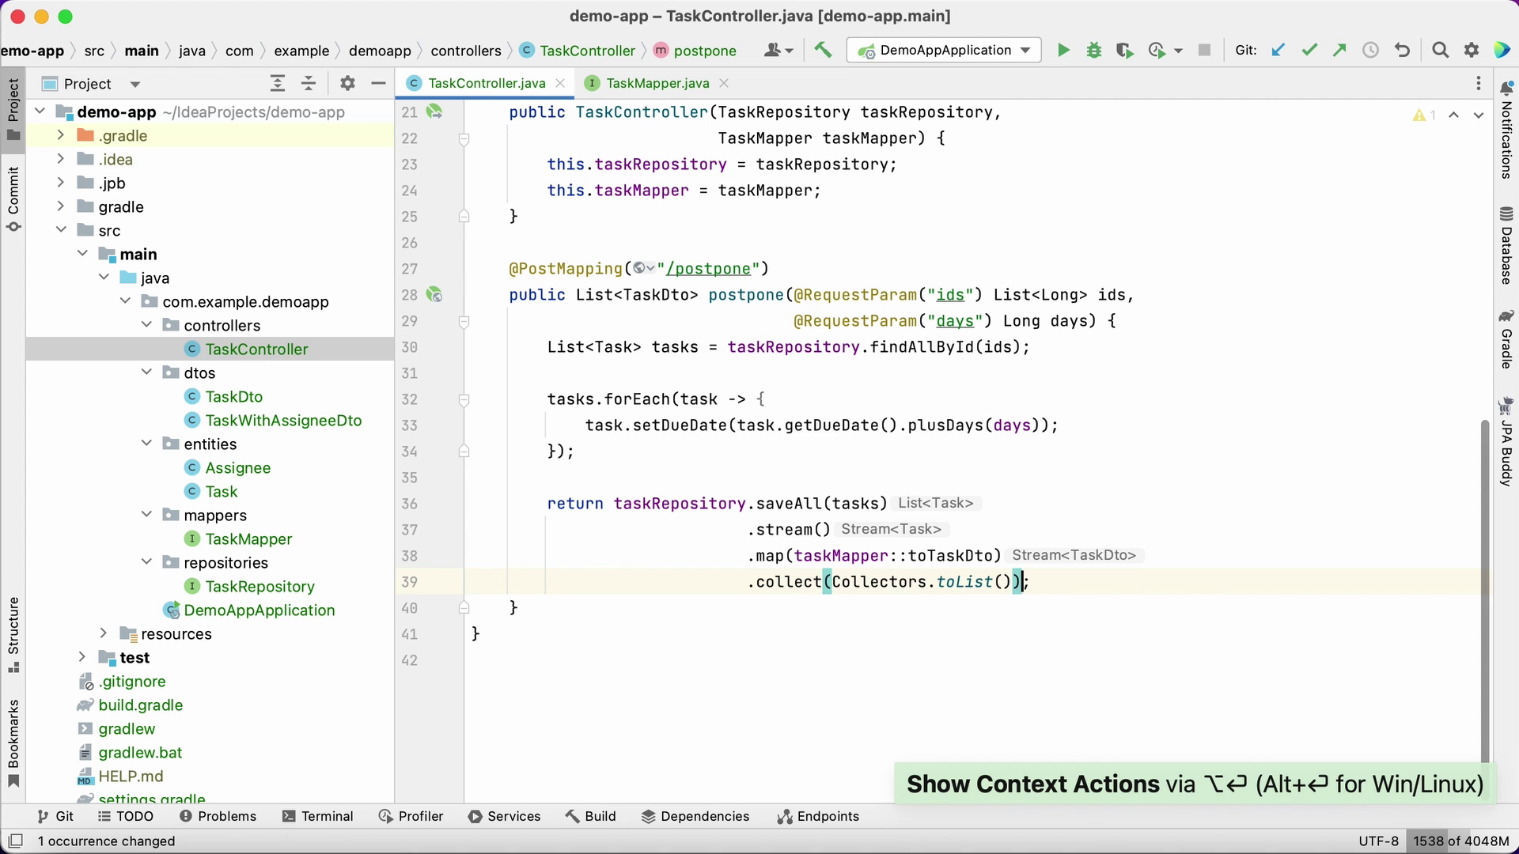
key(End)
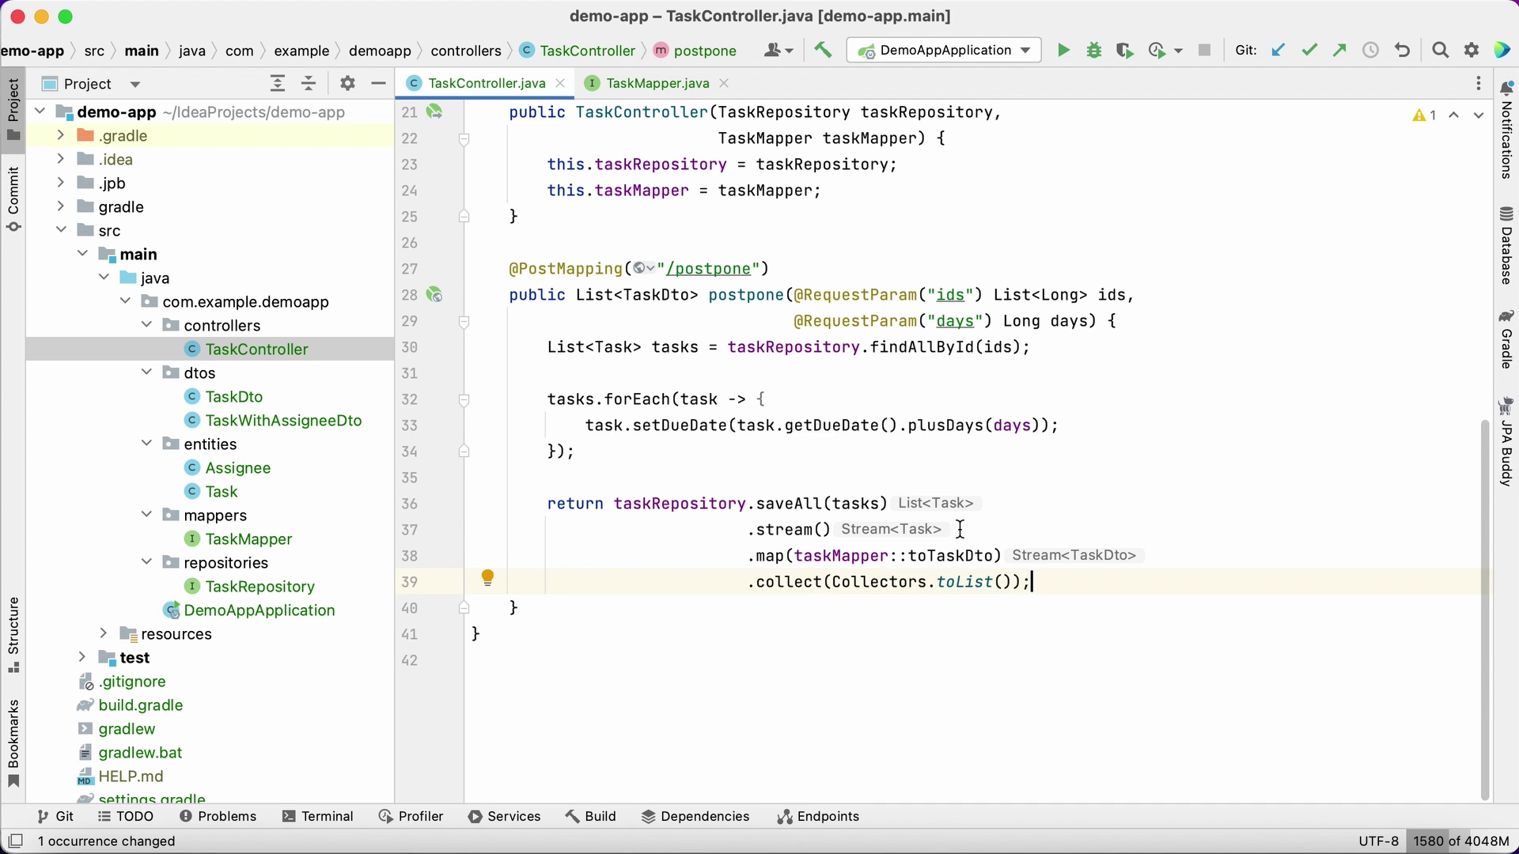
Jump to TaskMapper's toTaskDto method, then to the generated TaskDto class
super+click(956, 554)
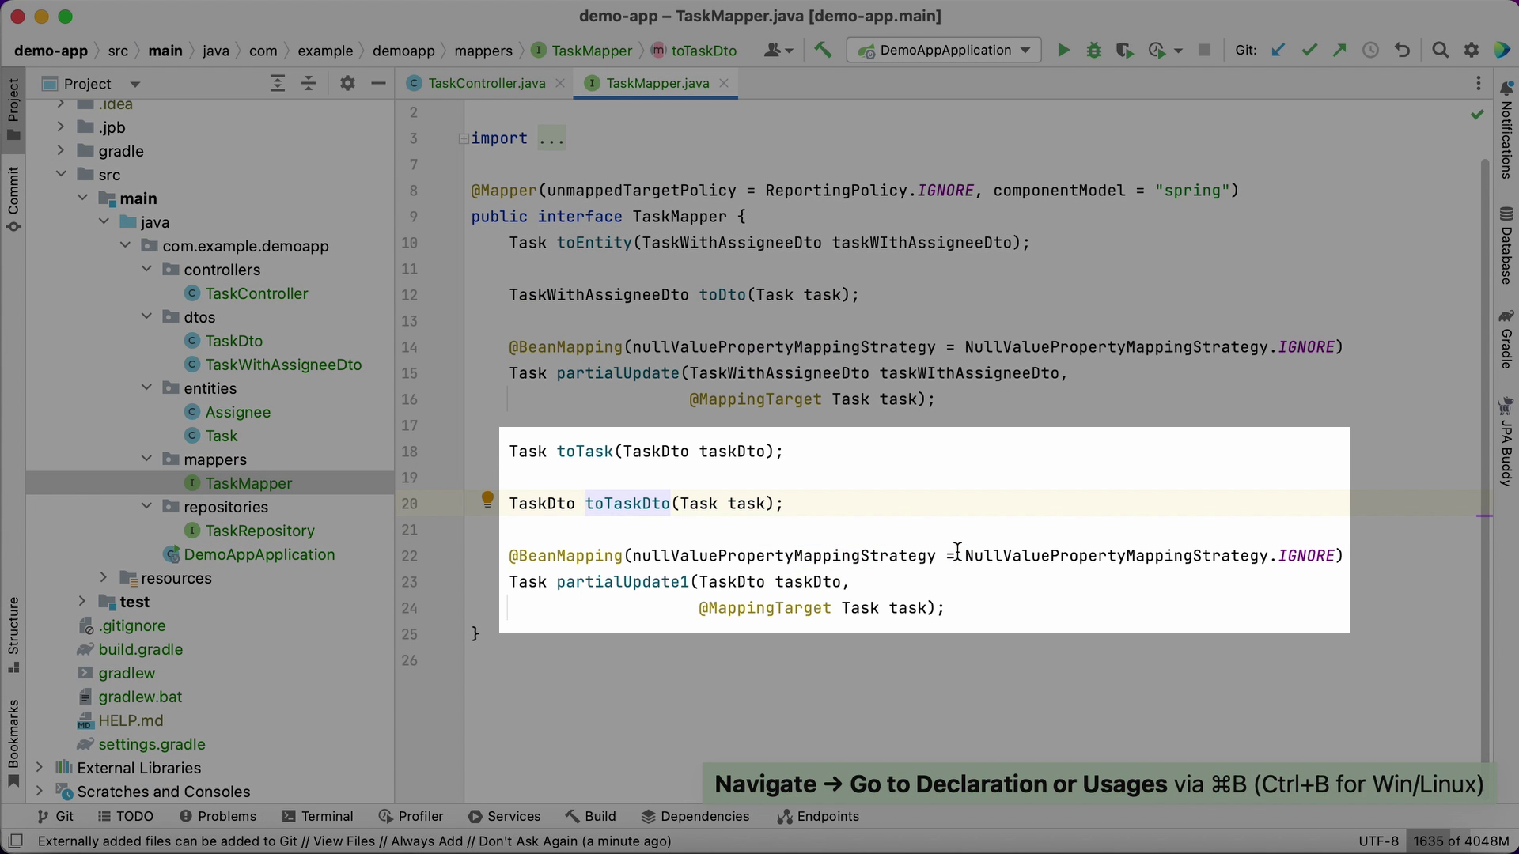
super+click(656, 452)
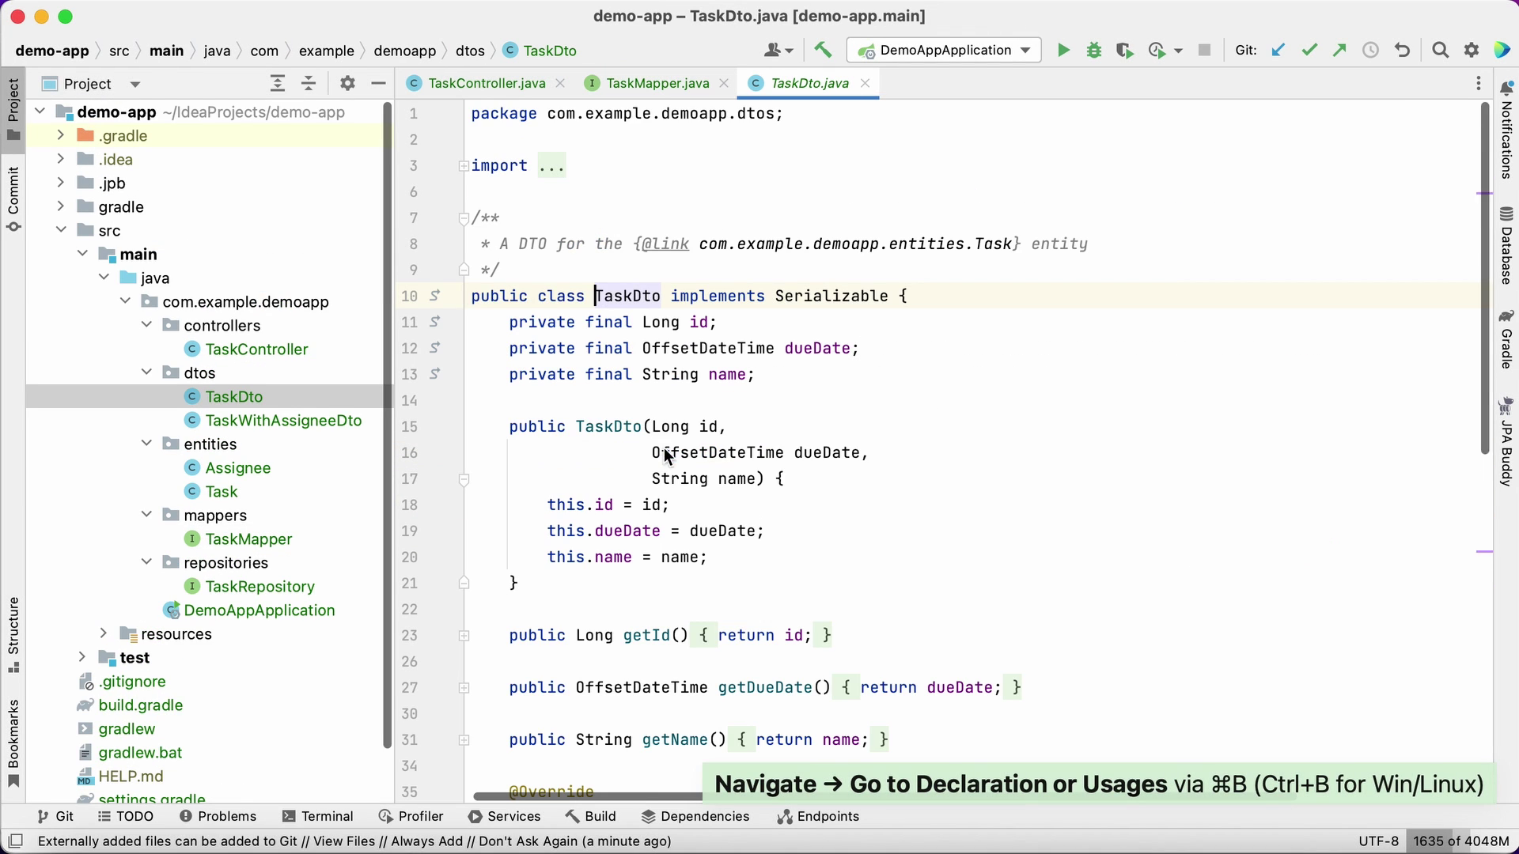
scroll(1049, 542, down, 3)
scroll(1047, 543, down, 3)
scroll(1048, 543, down, 2)
scroll(1047, 542, down, 3)
scroll(1048, 542, down, 2)
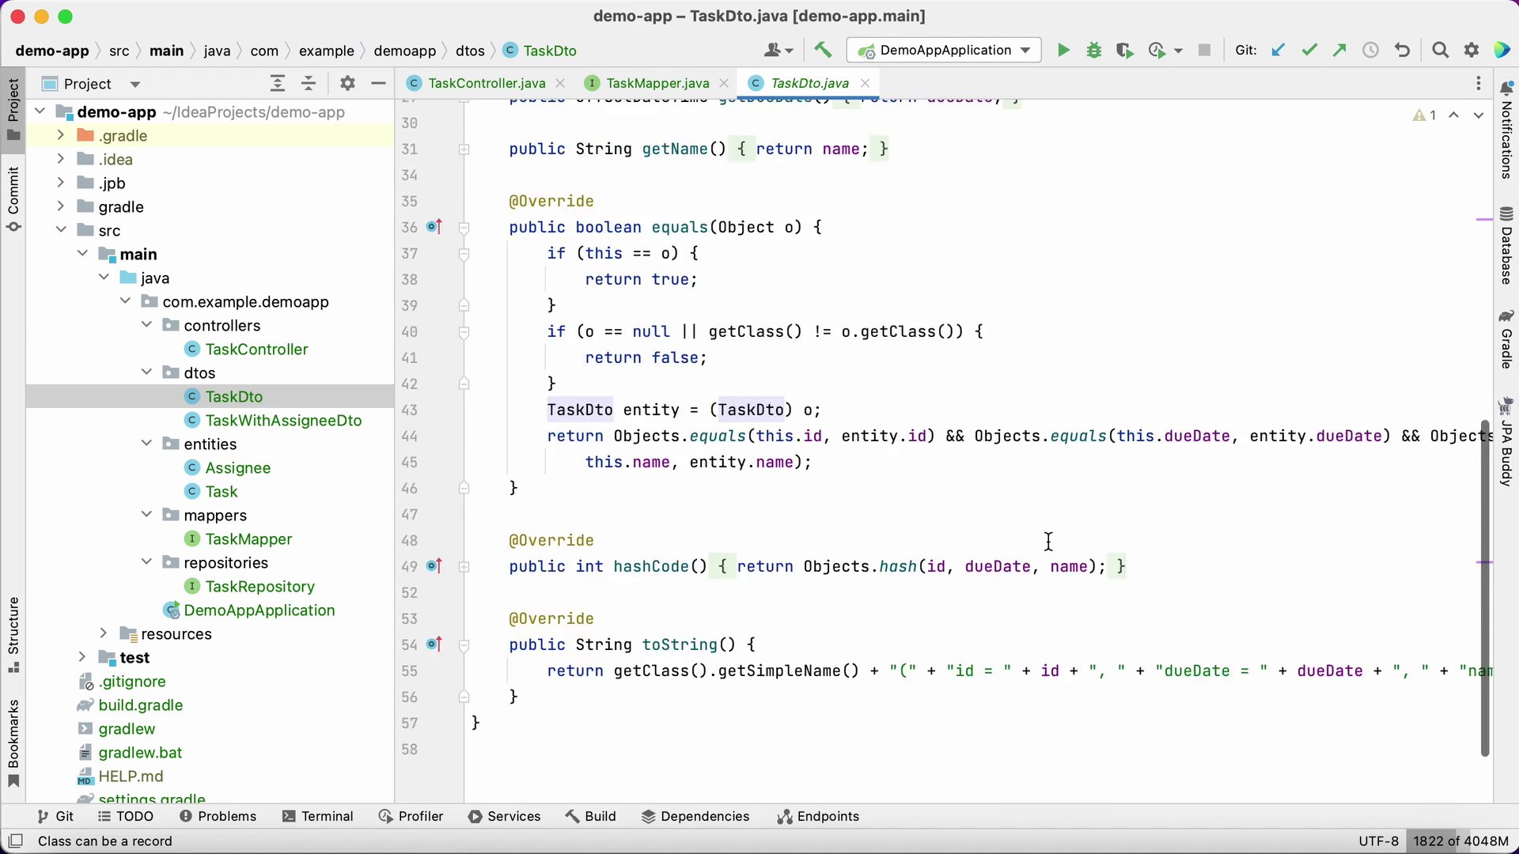